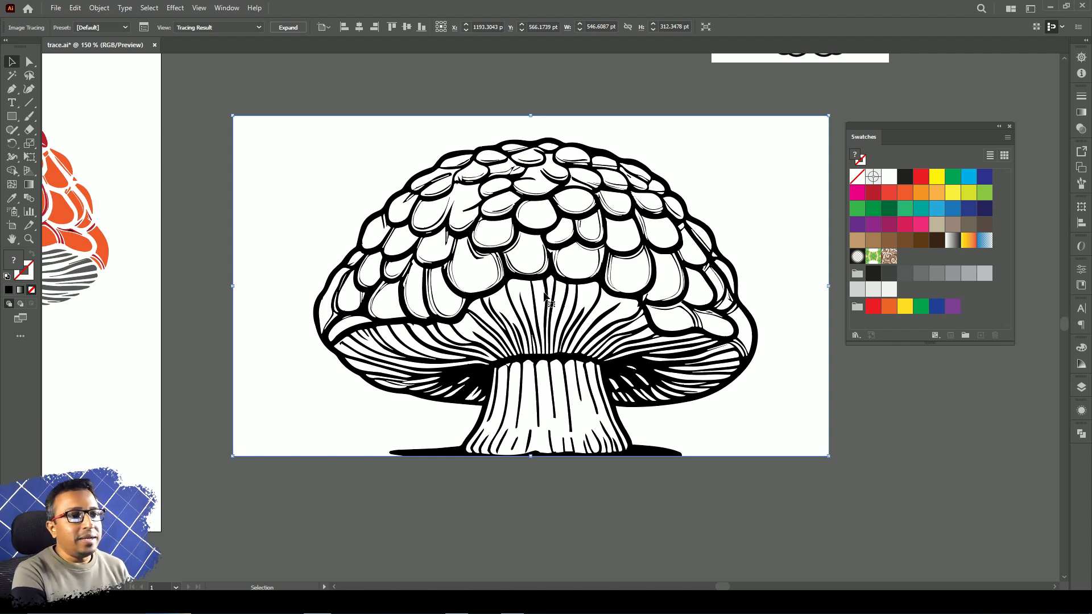
Shift the traced mushroom image slightly down and expand the tracing into editable paths.
mouse_move(612, 212)
mouse_down()
mouse_move(598, 257)
mouse_move(595, 233)
mouse_up()
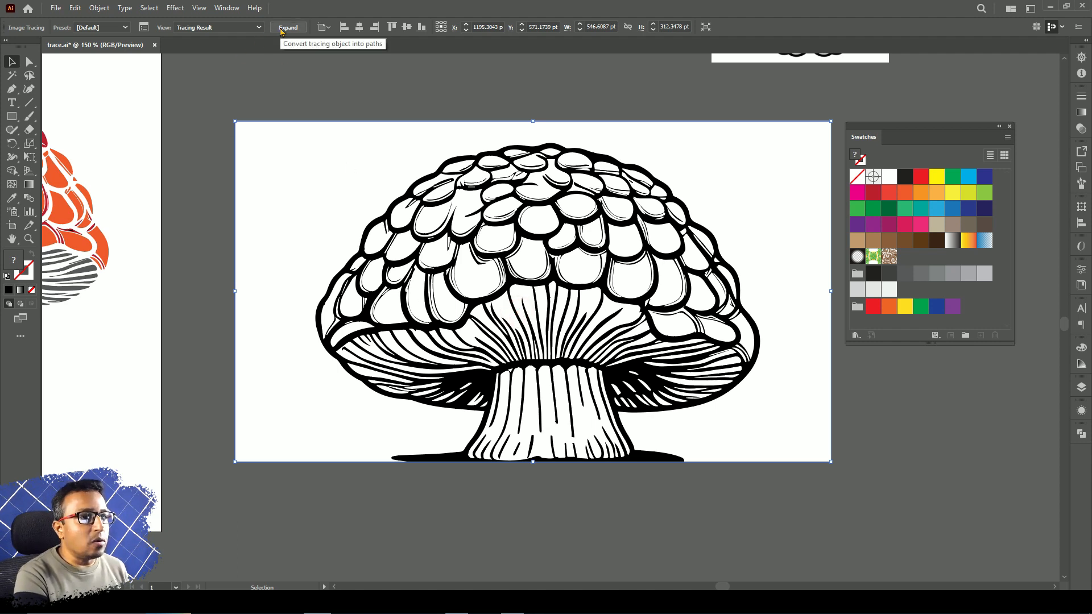
key(shift+Down)
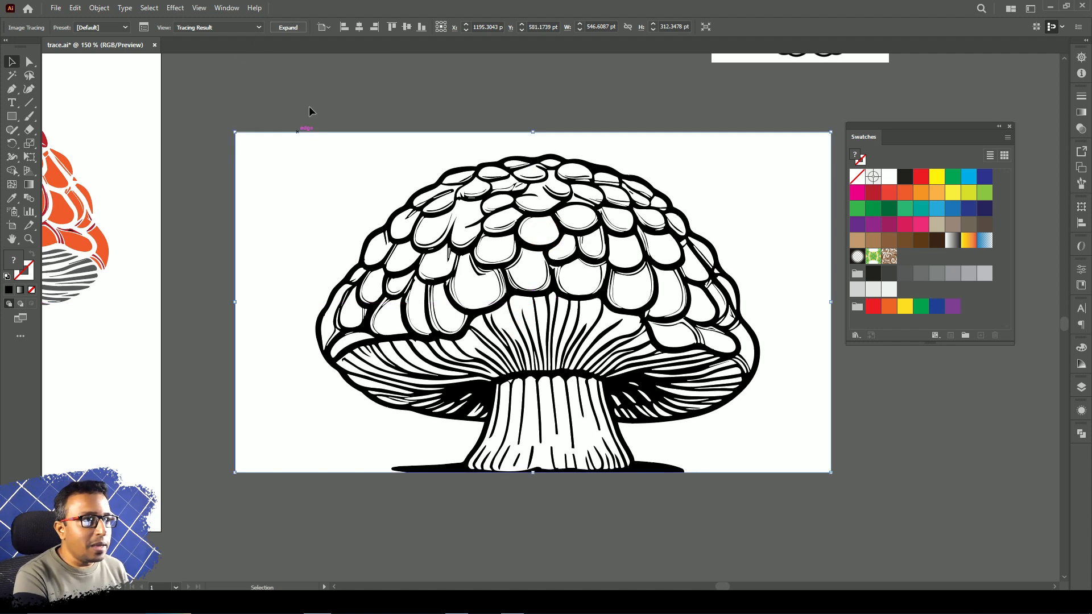
click(288, 28)
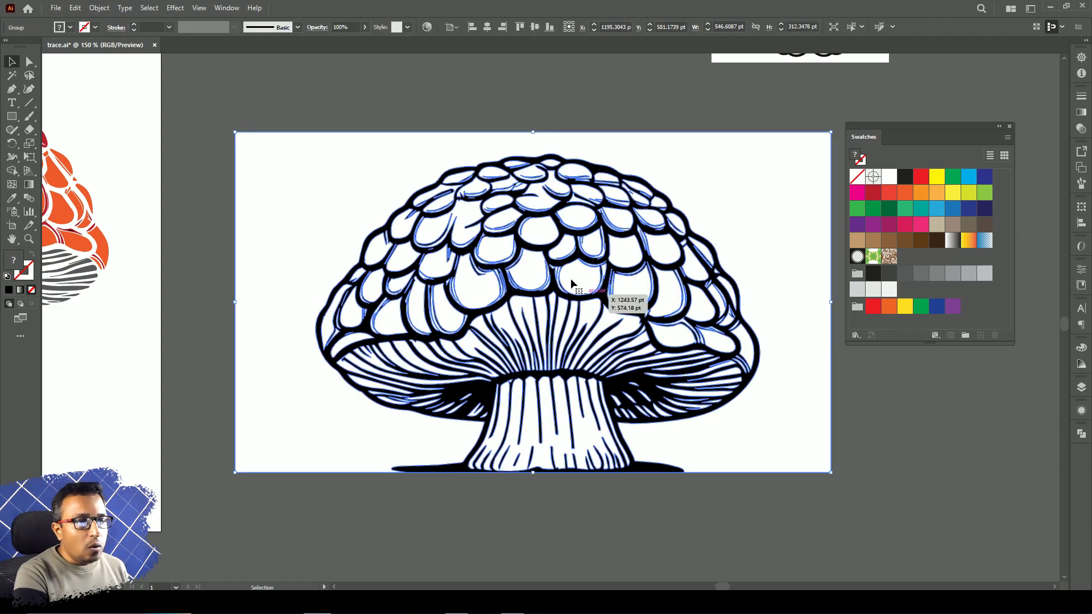
scroll(576, 310, up, 3)
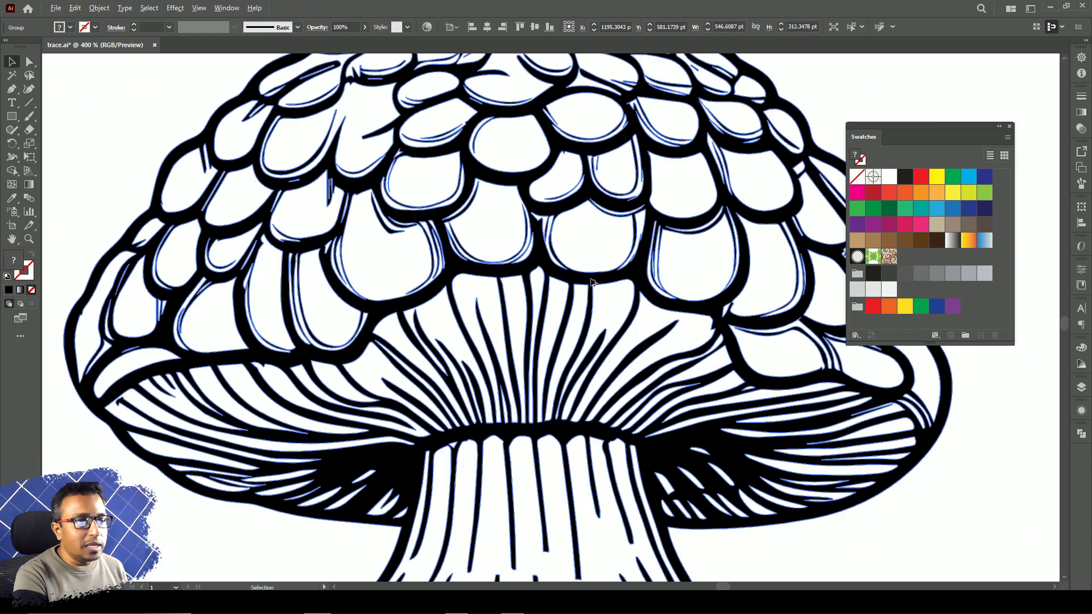
scroll(591, 280, down, 2)
drag(580, 252, 582, 284)
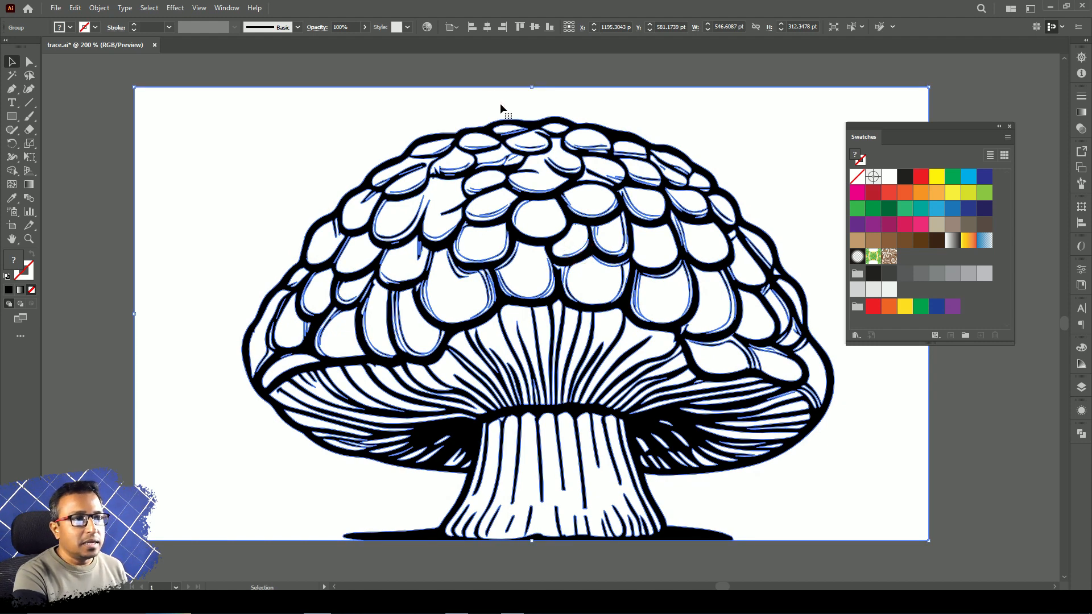
Ungroup the expanded mushroom tracing into separate shapes.
click(289, 66)
click(350, 139)
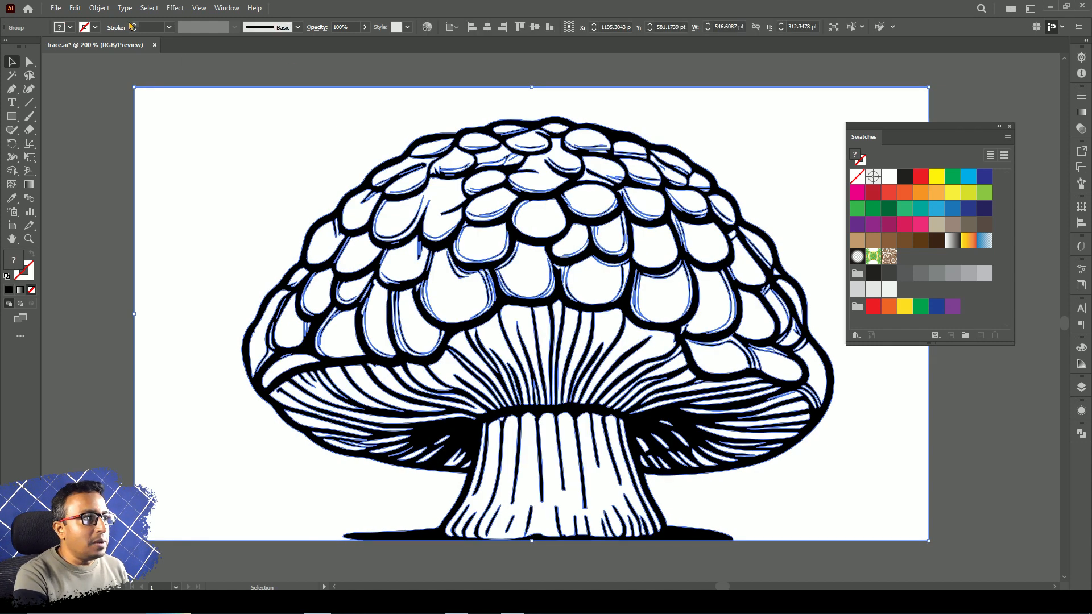
click(97, 8)
click(134, 89)
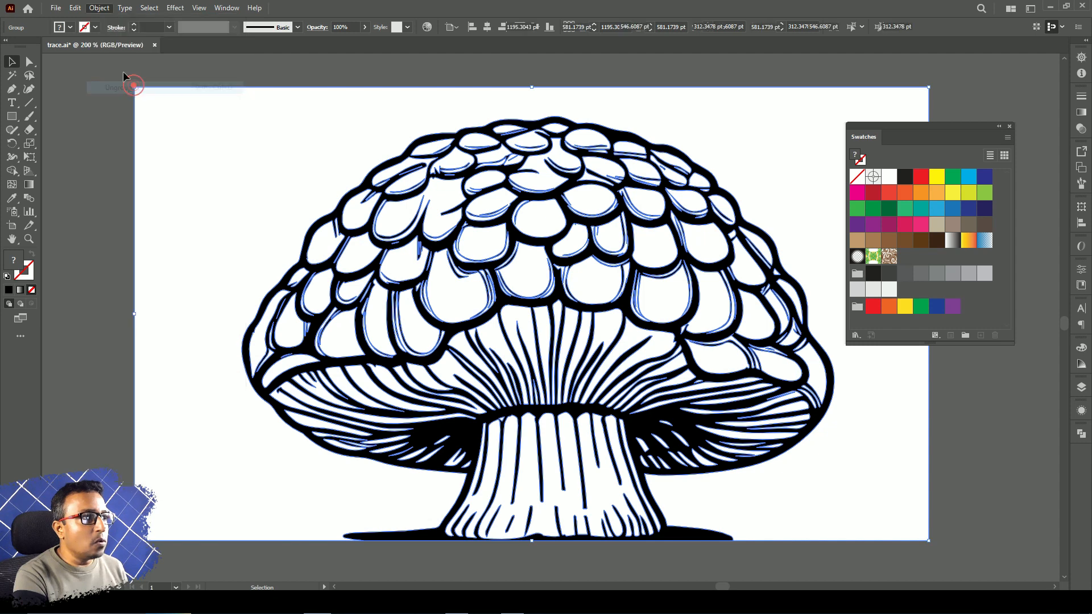
click(104, 10)
click(561, 3)
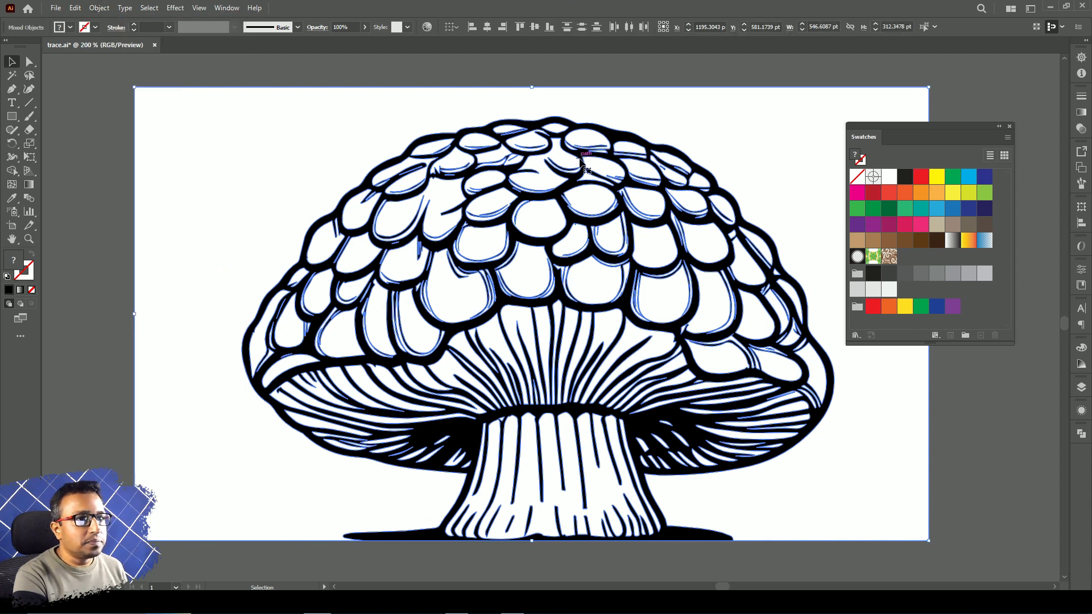
Try moving the white background shape away from the mushroom and undo the move.
click(726, 123)
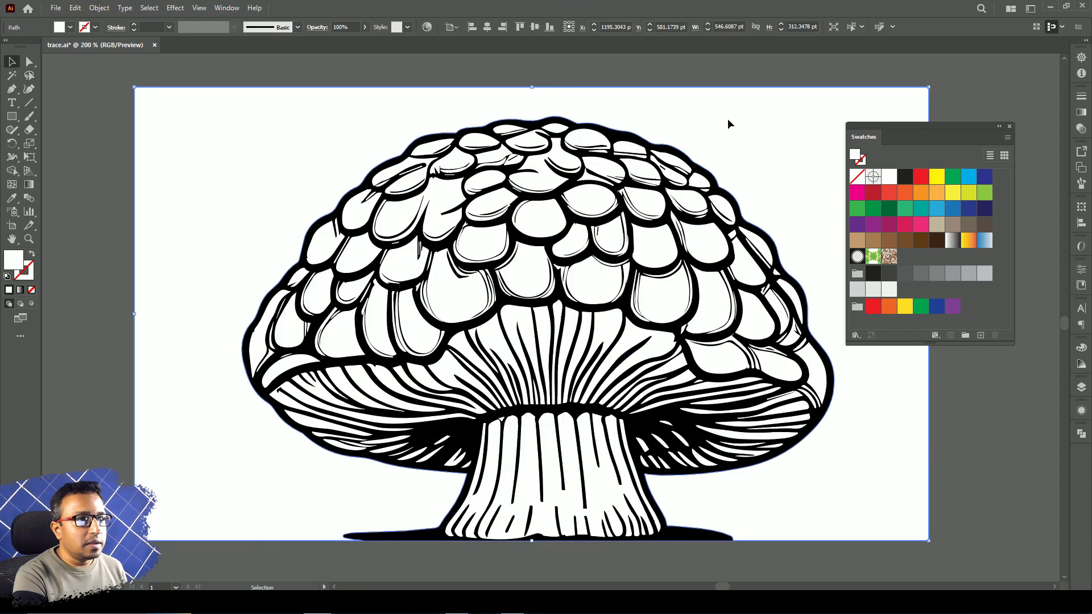
drag(728, 118, 691, 88)
key(ctrl+z)
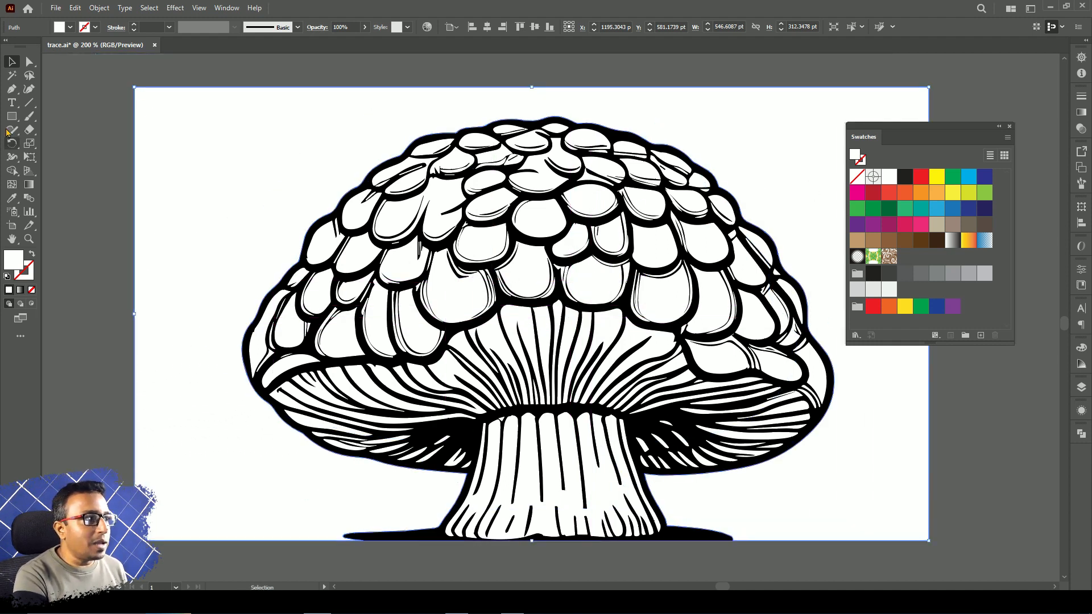
Select all white shapes of the tracing with the Magic Wand and delete them, keeping only the black line art.
click(12, 75)
click(273, 127)
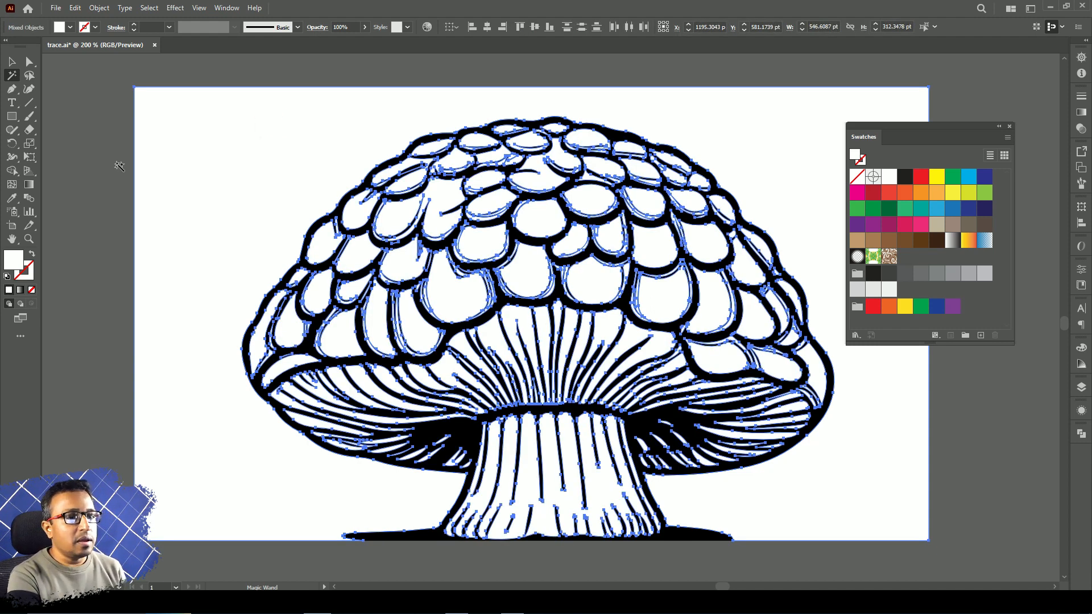
key(Delete)
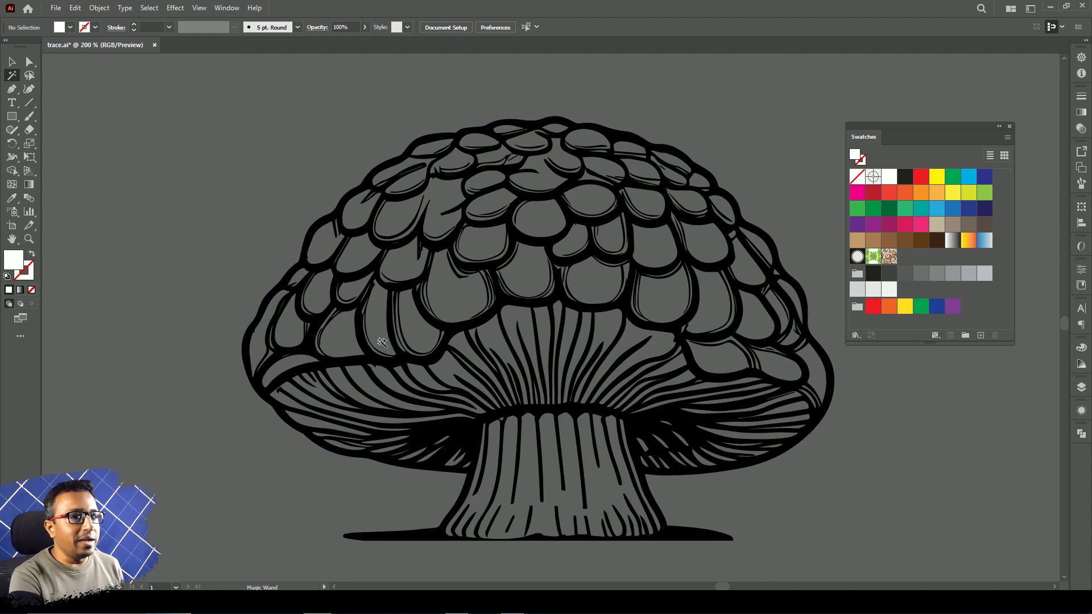
Shift the artboard's black-and-white mushroom slightly left, and try moving a piece of the traced line art toward the artboard.
scroll(382, 342, down, 4)
drag(131, 353, 324, 343)
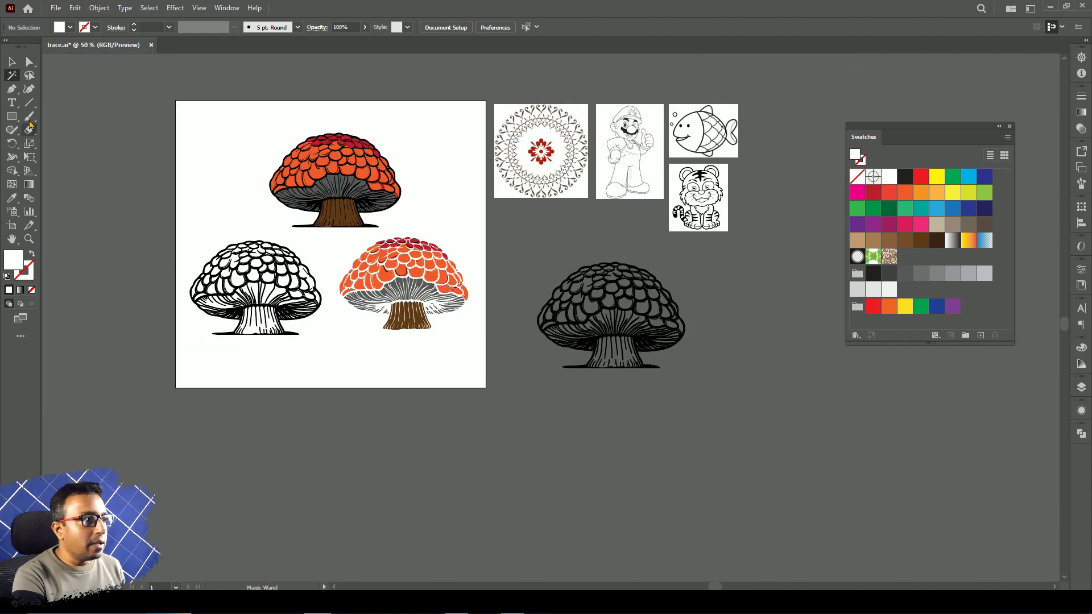
click(12, 62)
click(245, 288)
mouse_move(244, 289)
mouse_down()
mouse_move(245, 307)
mouse_move(230, 285)
mouse_up()
drag(623, 359, 322, 362)
key(ctrl+z)
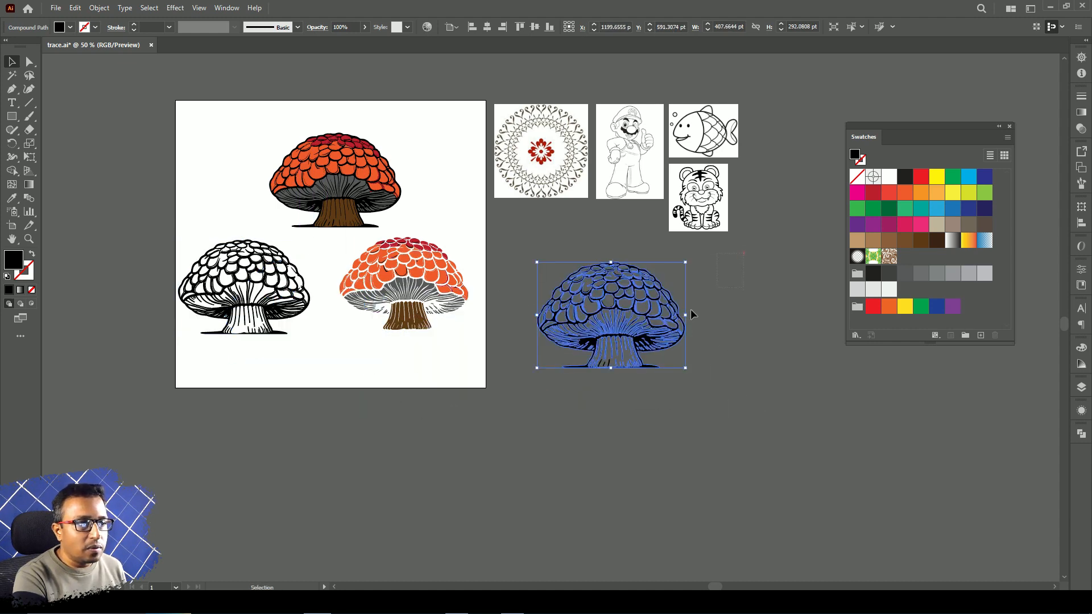
Group the traced mushroom's black paths and place the group on the artboard in place of the earlier black-and-white mushroom.
key(a)
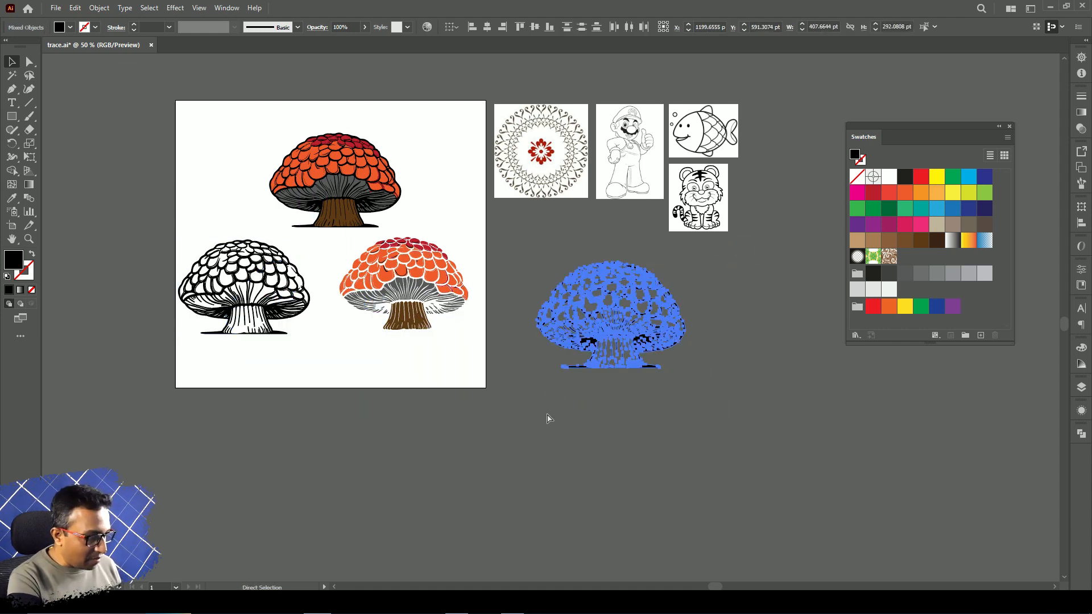
key(v)
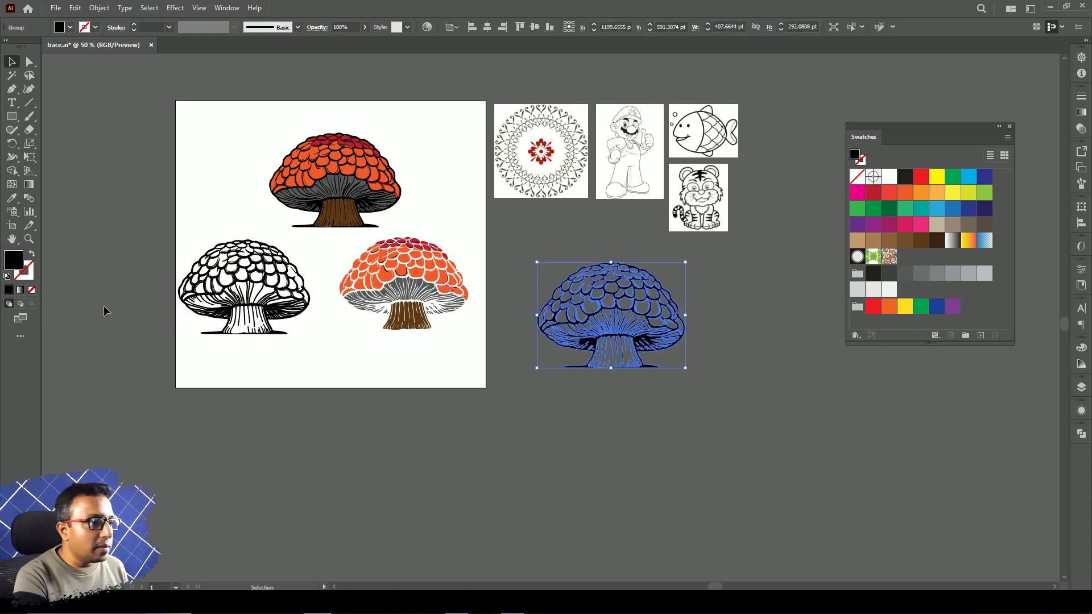
drag(249, 312, 280, 287)
drag(368, 319, 575, 319)
scroll(520, 318, up, 5)
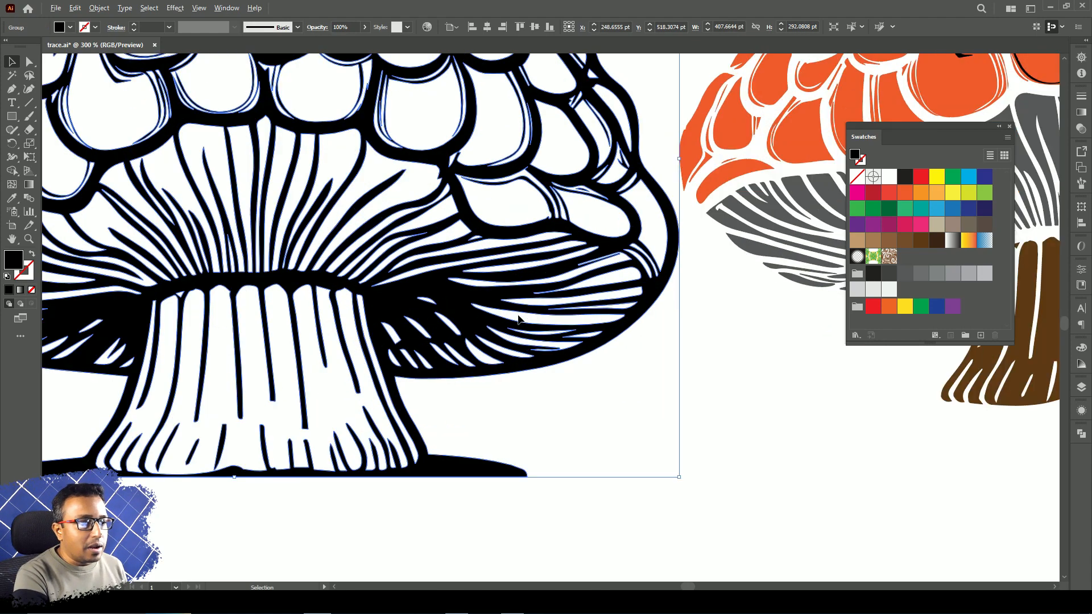
scroll(518, 318, down, 2)
drag(414, 213, 453, 301)
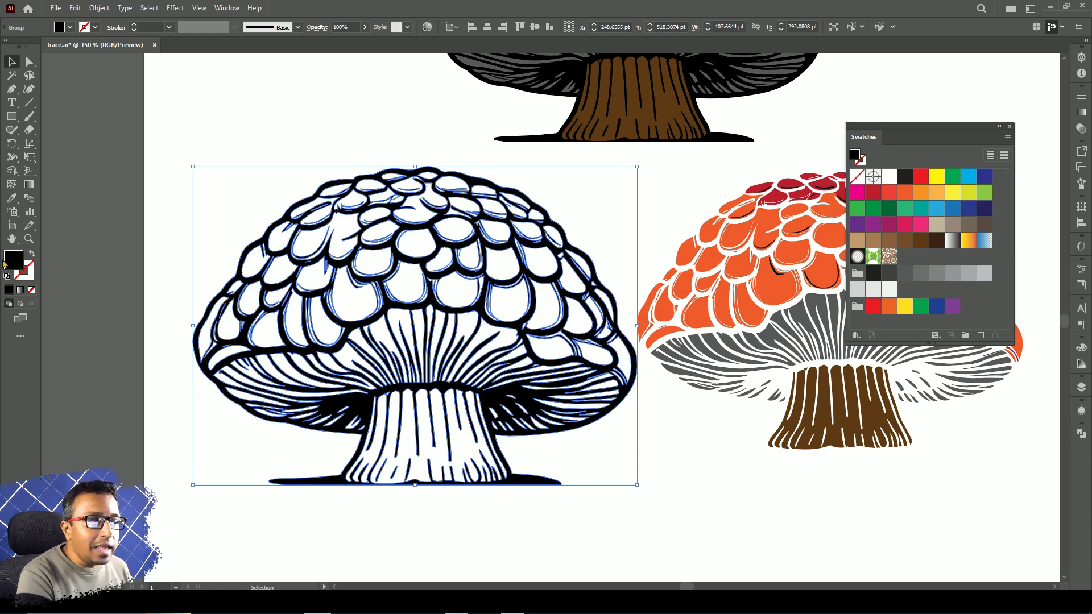
Try the mushroom group with its fill and stroke swapped, and undo the swap.
click(312, 113)
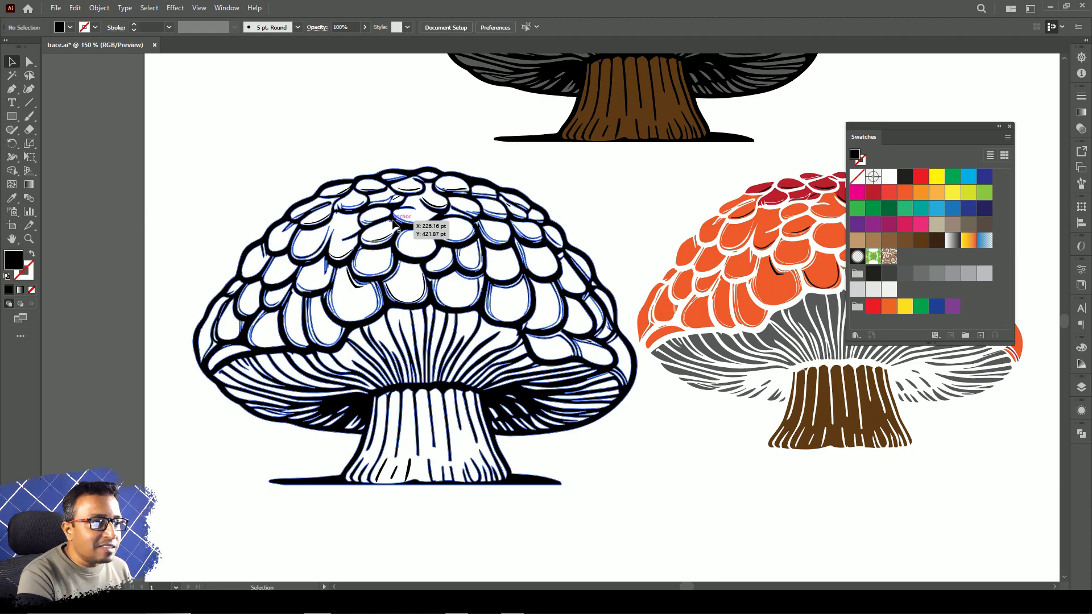
mouse_move(398, 228)
mouse_down()
mouse_move(237, 234)
mouse_move(416, 231)
mouse_up()
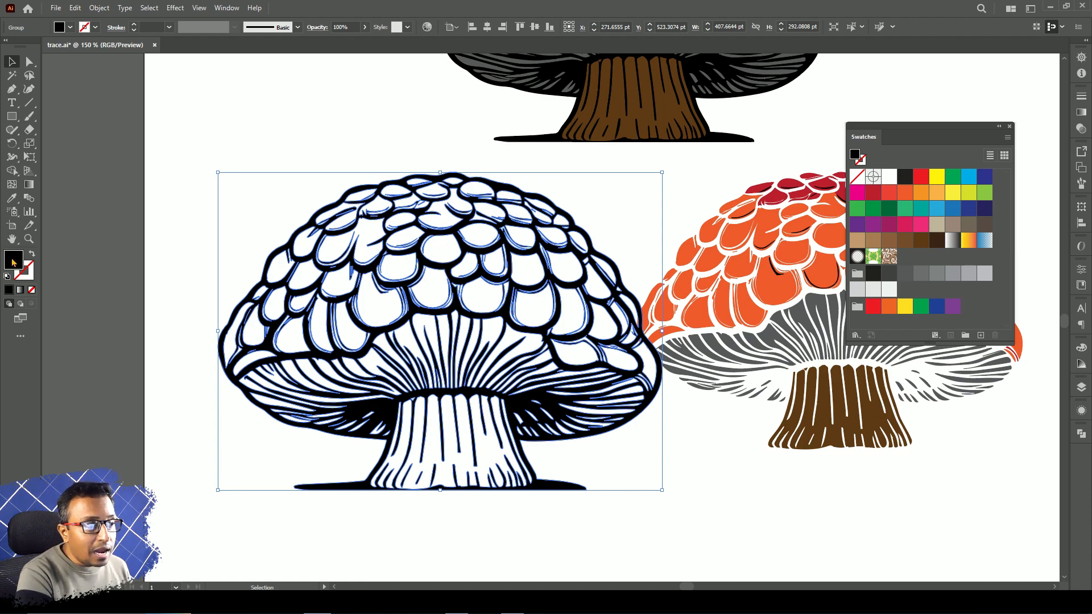
click(32, 254)
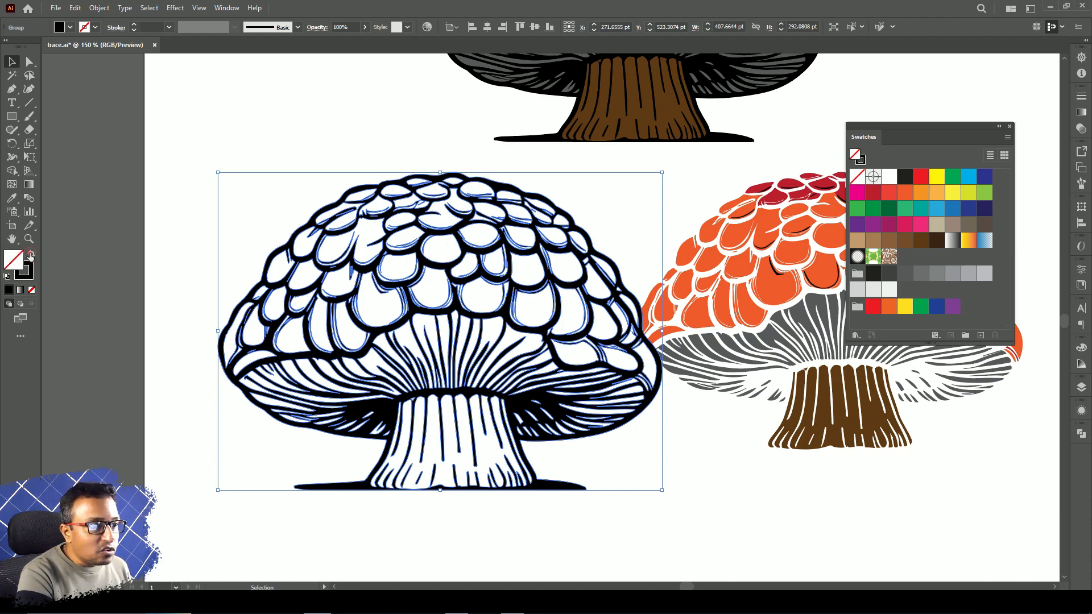
click(249, 111)
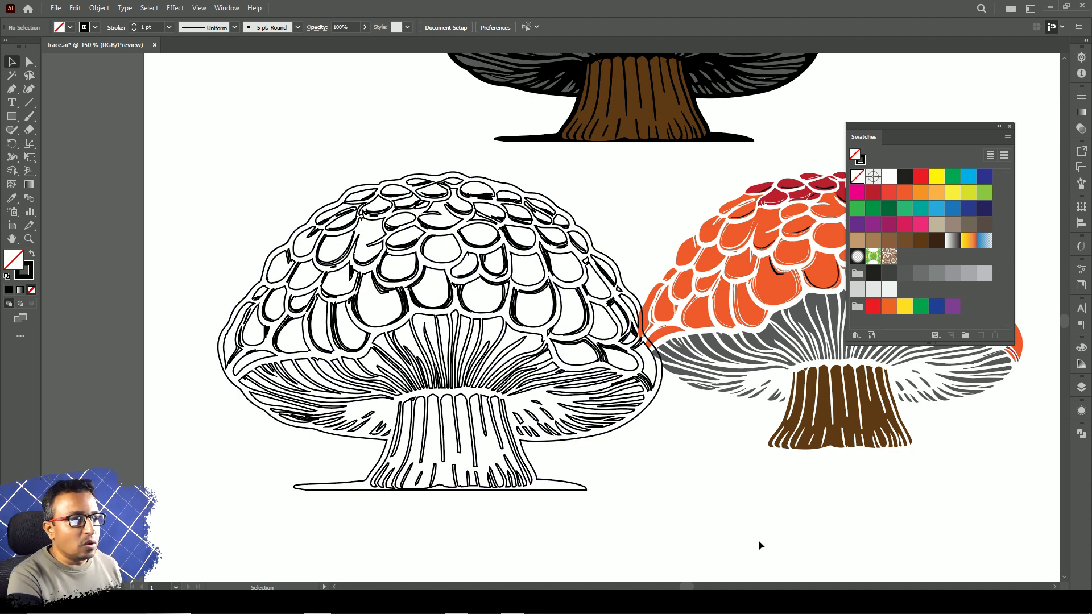
key(ctrl+z)
key(ctrl+z)
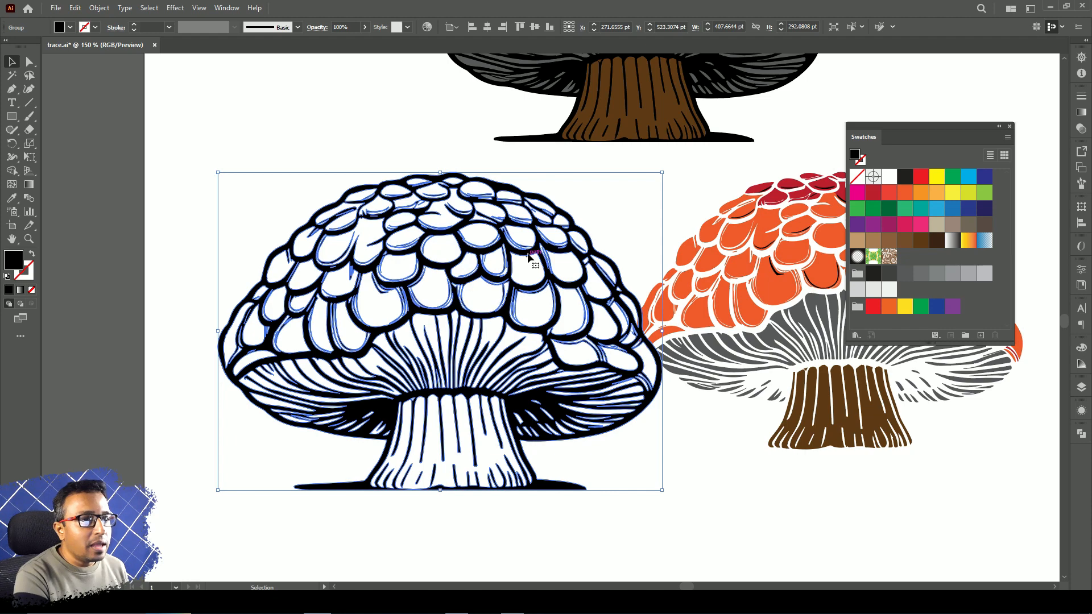
Nudge the mushroom group 40 pt left and 1 pt up, and activate the Live Paint Bucket tool.
key(shift+Left)
key(shift+Left)
key(shift+Left)
key(shift+Left)
key(Up)
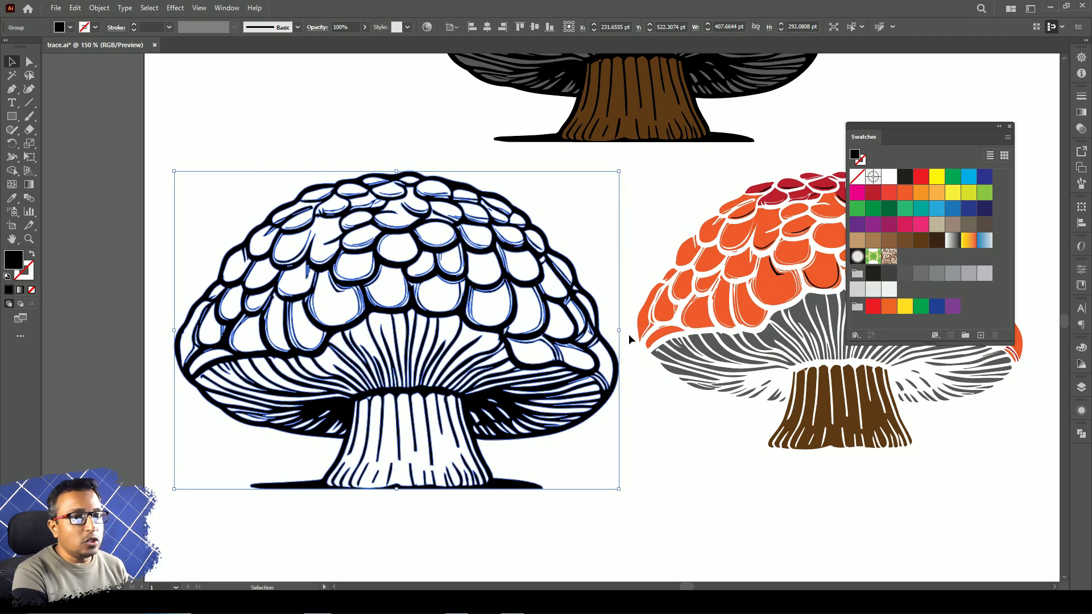
click(11, 171)
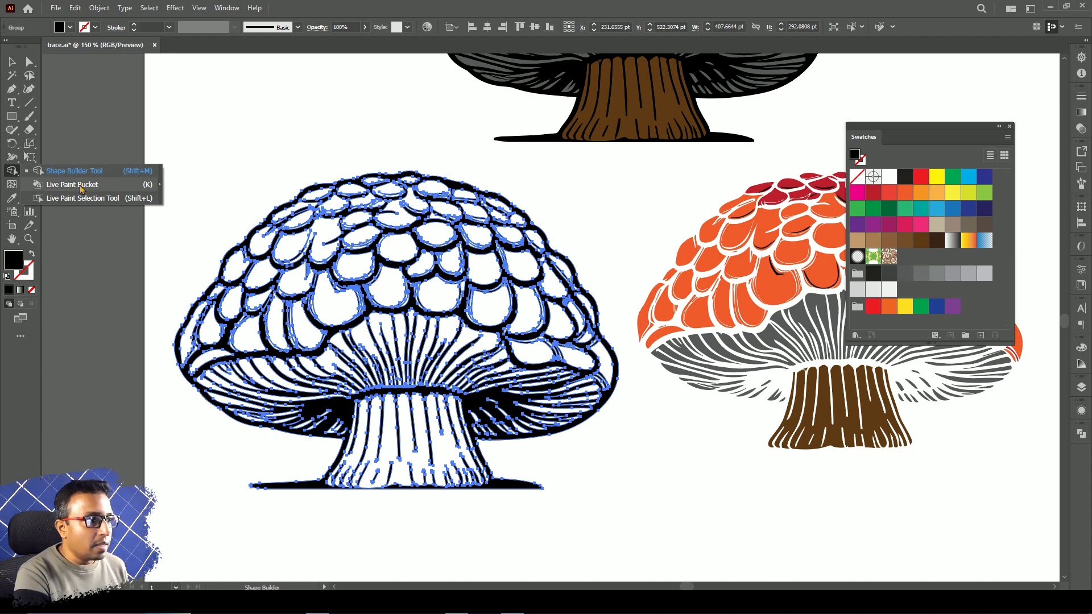
click(81, 186)
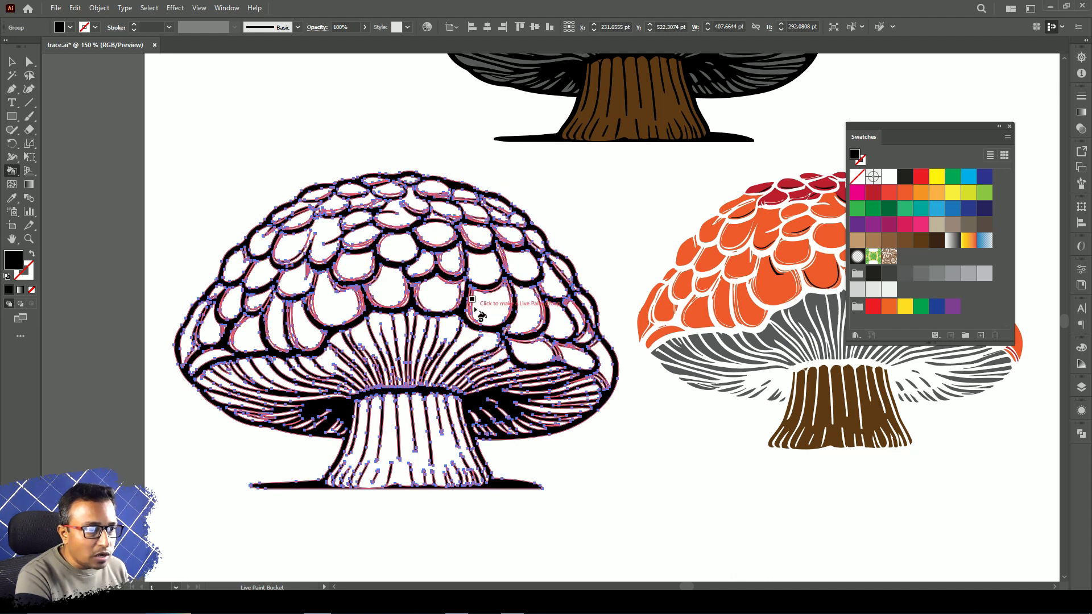
Try turning the mushroom into a Live Paint group with one cap scale filled black, and undo it.
click(437, 290)
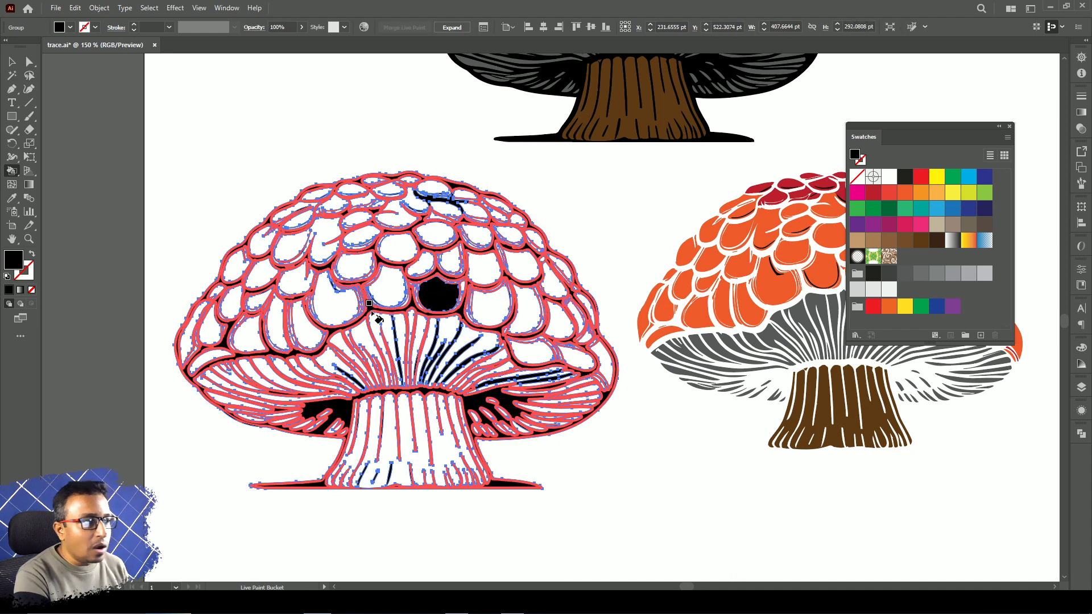
key(ctrl+z)
key(ctrl+z)
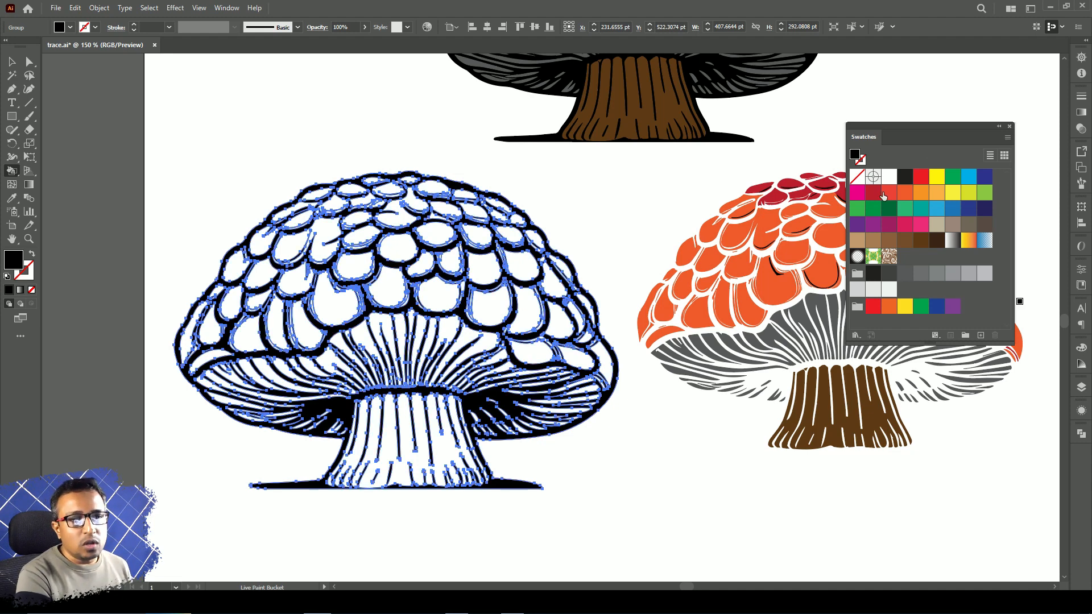
Cycle the Live Paint fill colour through the red, black, white and yellow swatches, ending on green.
click(921, 177)
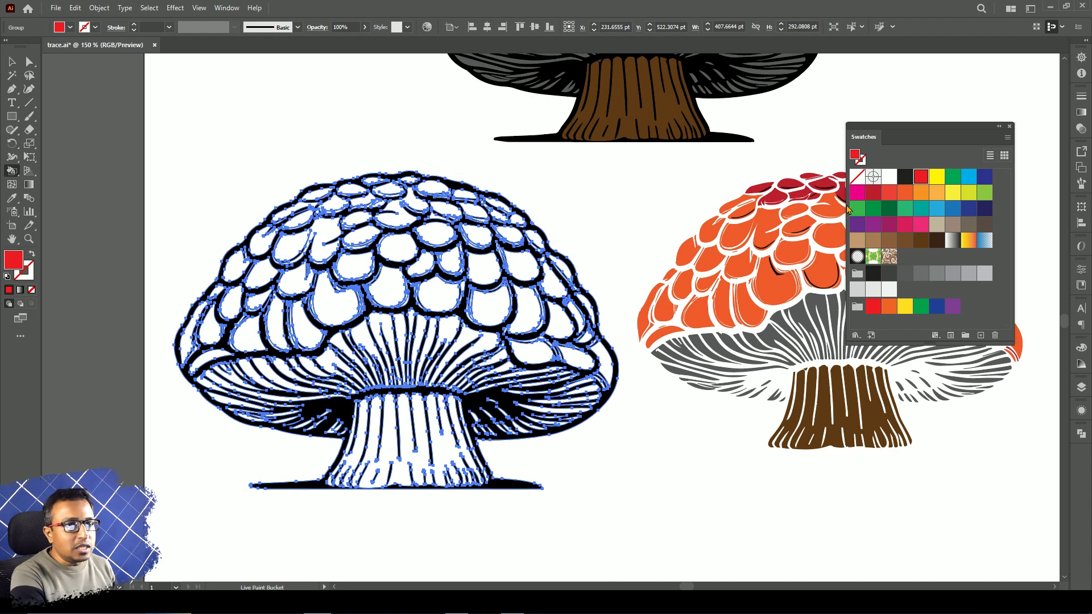
click(904, 176)
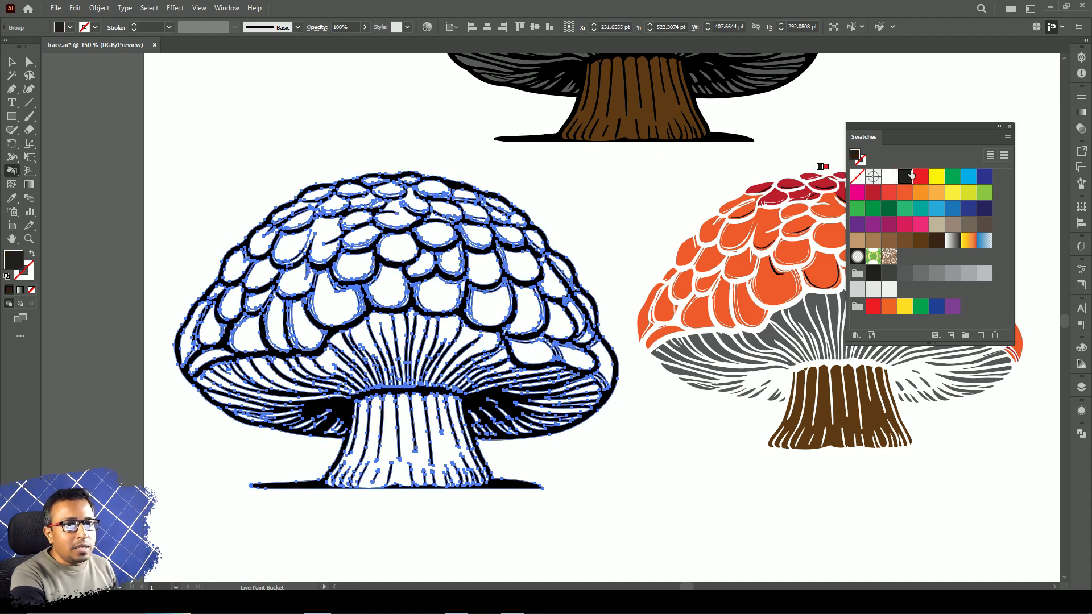
click(886, 179)
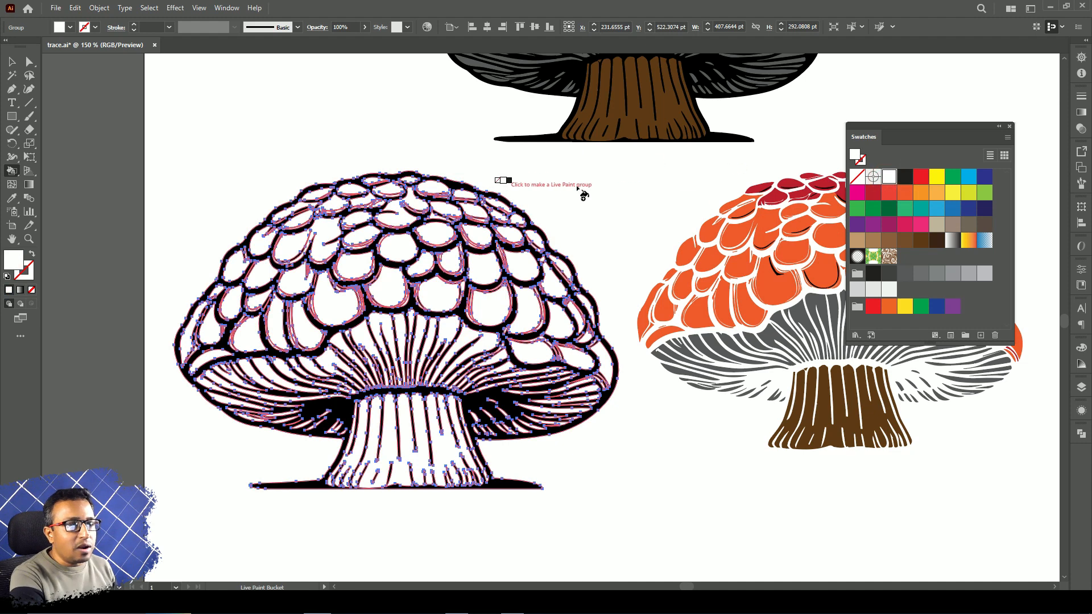
click(905, 176)
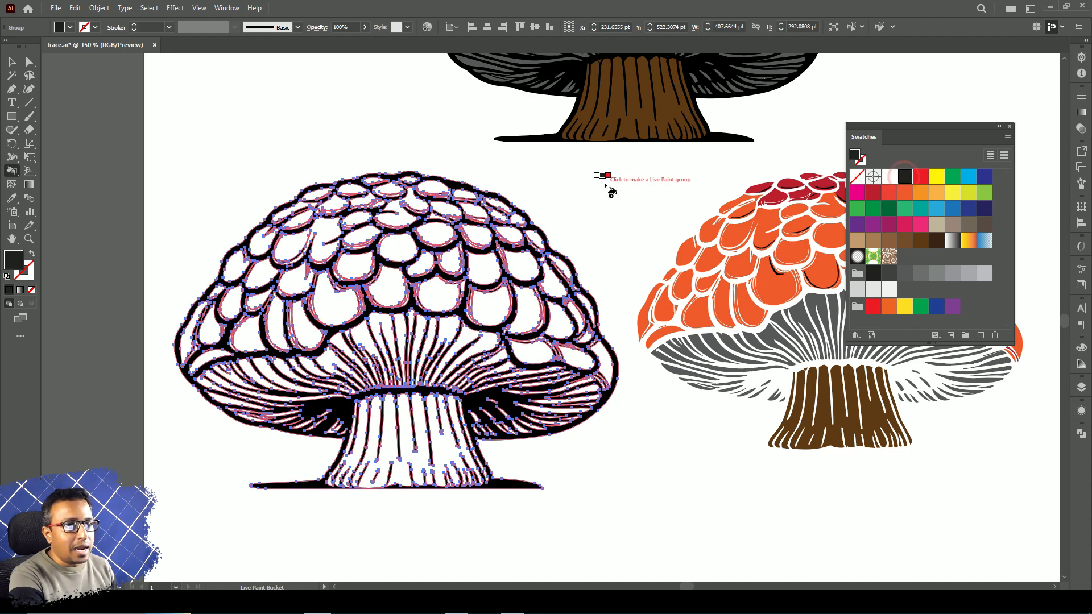
click(922, 177)
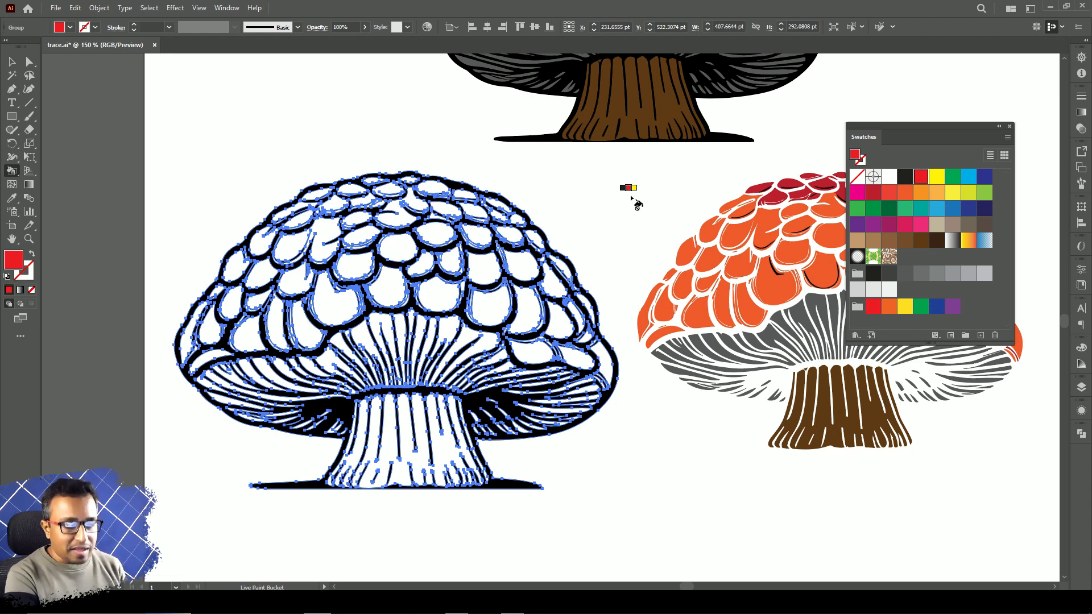
key(Right)
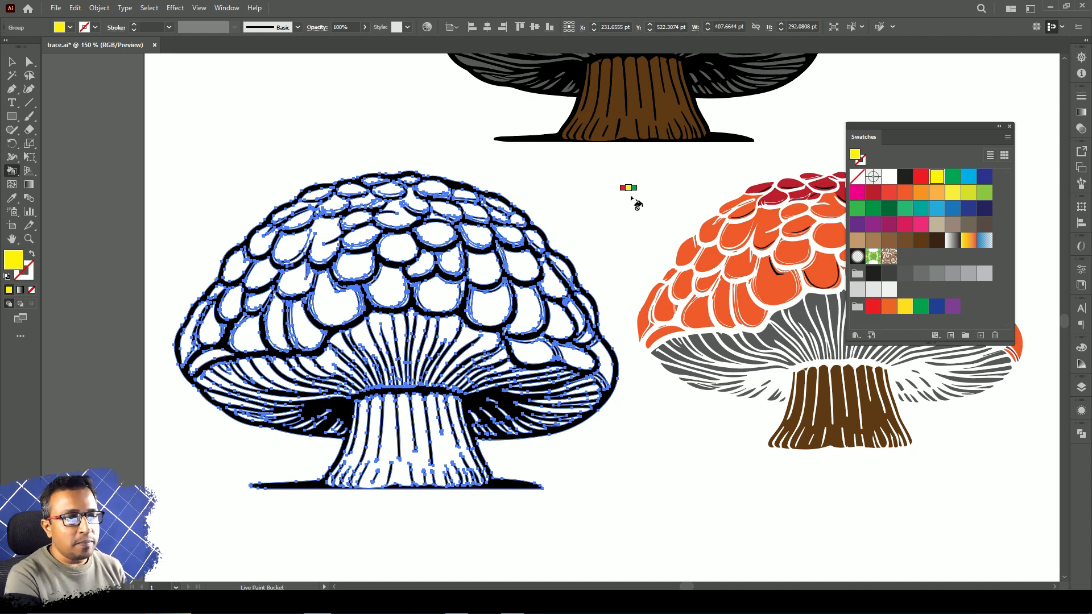
key(Right)
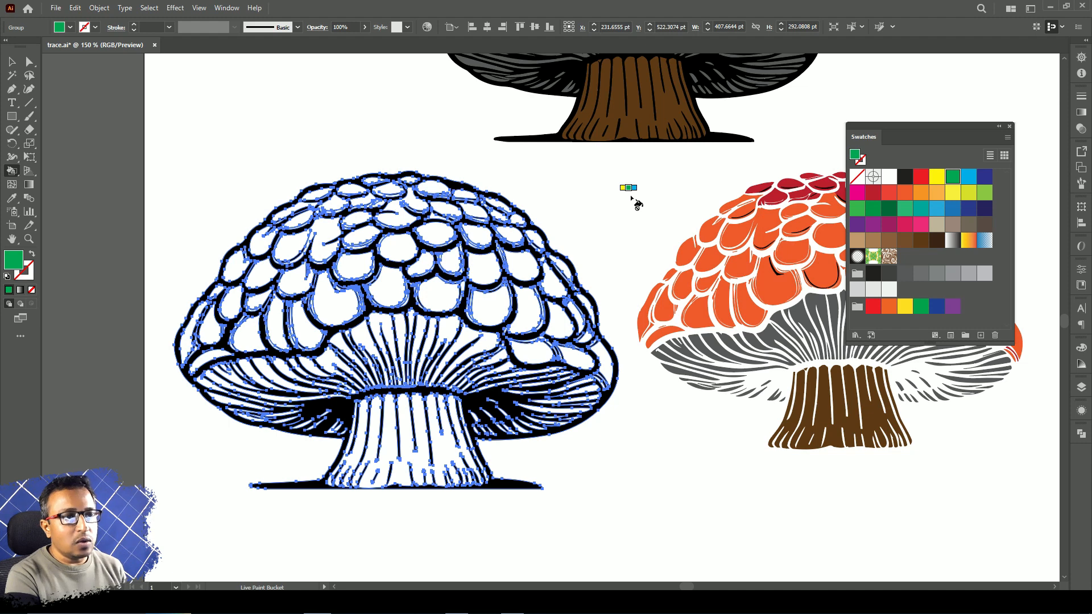
Cycle the Live Paint fill colour back through the yellow swatch to red.
key(Left)
key(Left)
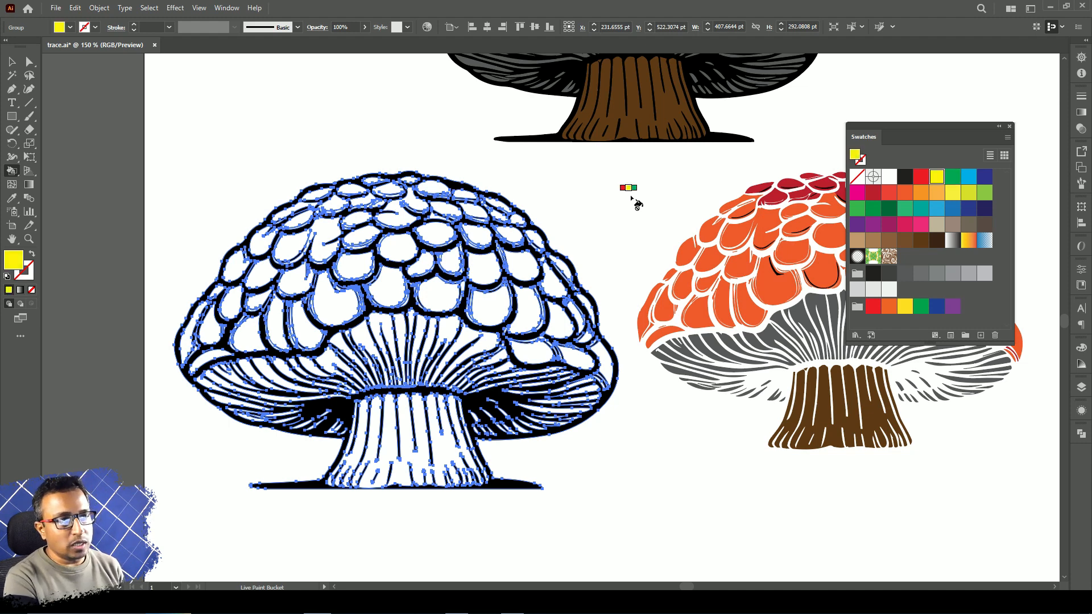
click(586, 466)
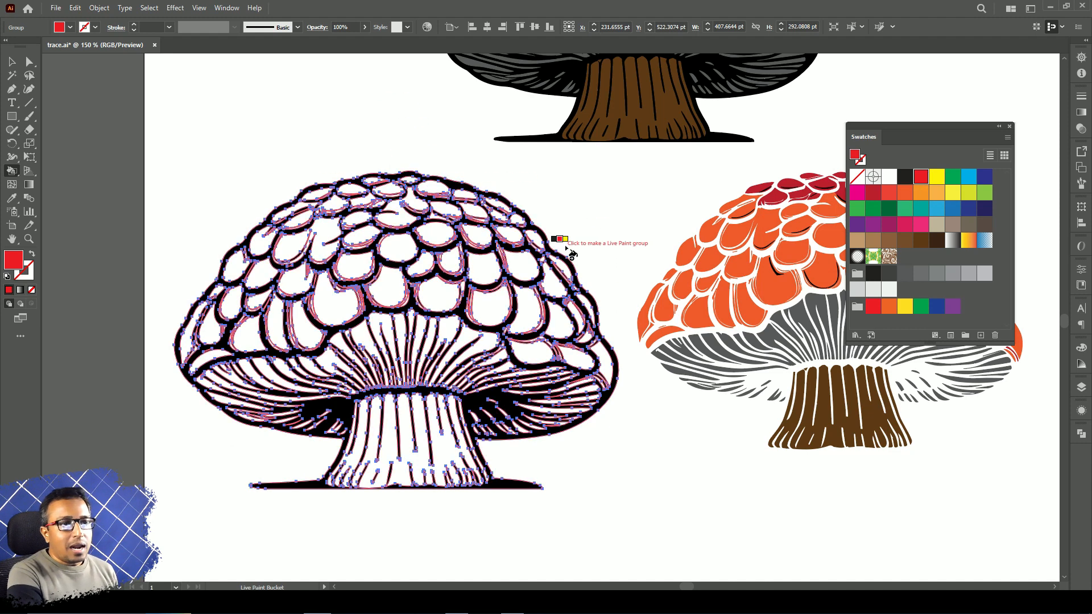
key(space)
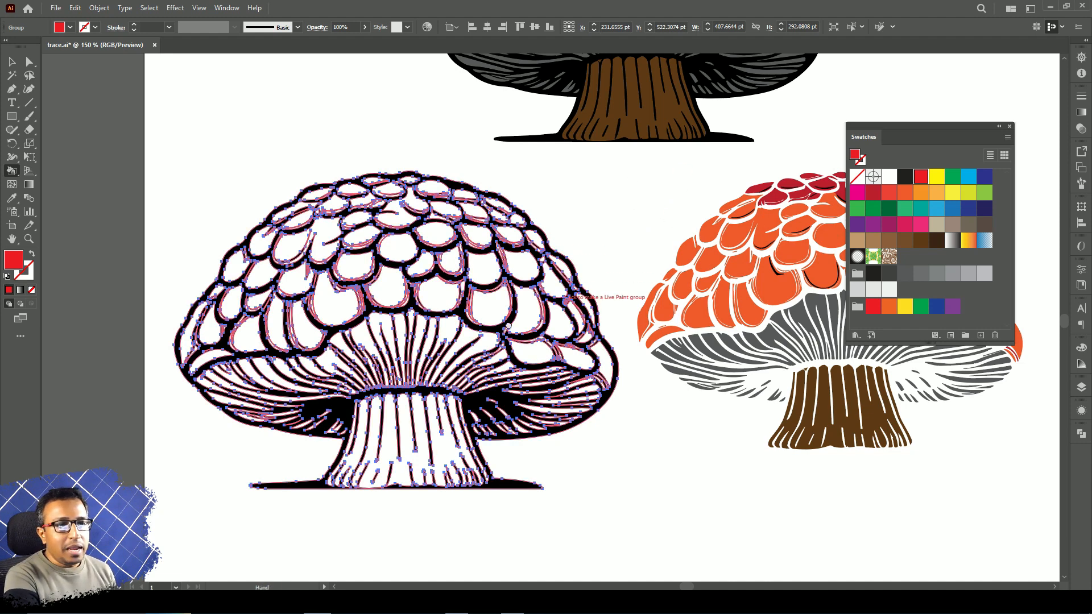
drag(829, 347, 664, 335)
drag(283, 295, 407, 301)
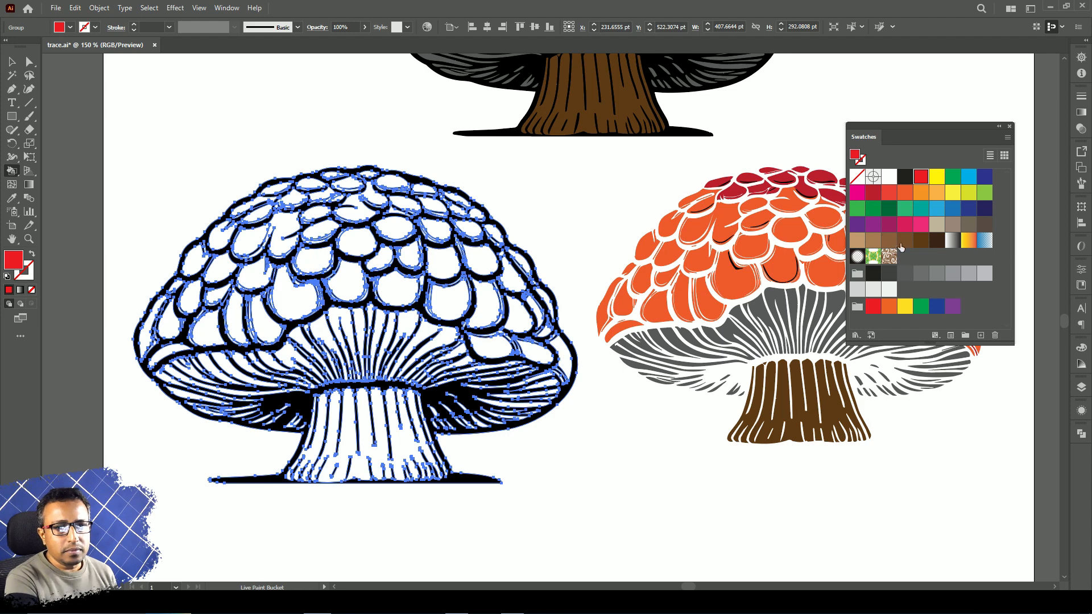
Turn the mushroom into a Live Paint group and fill three scales at the top of the cap with the pink swatch.
click(922, 226)
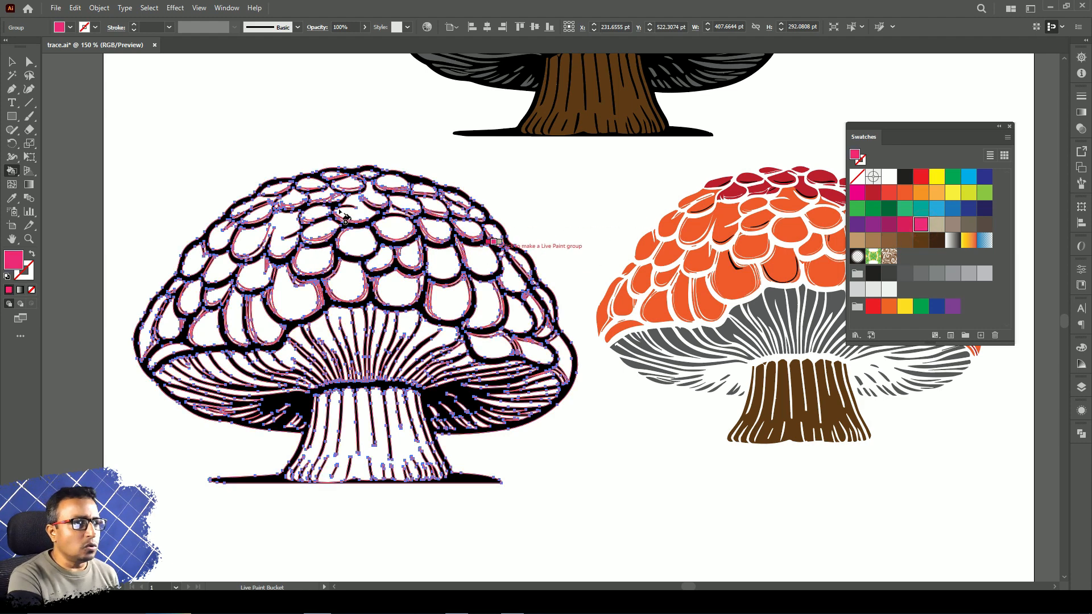
click(378, 180)
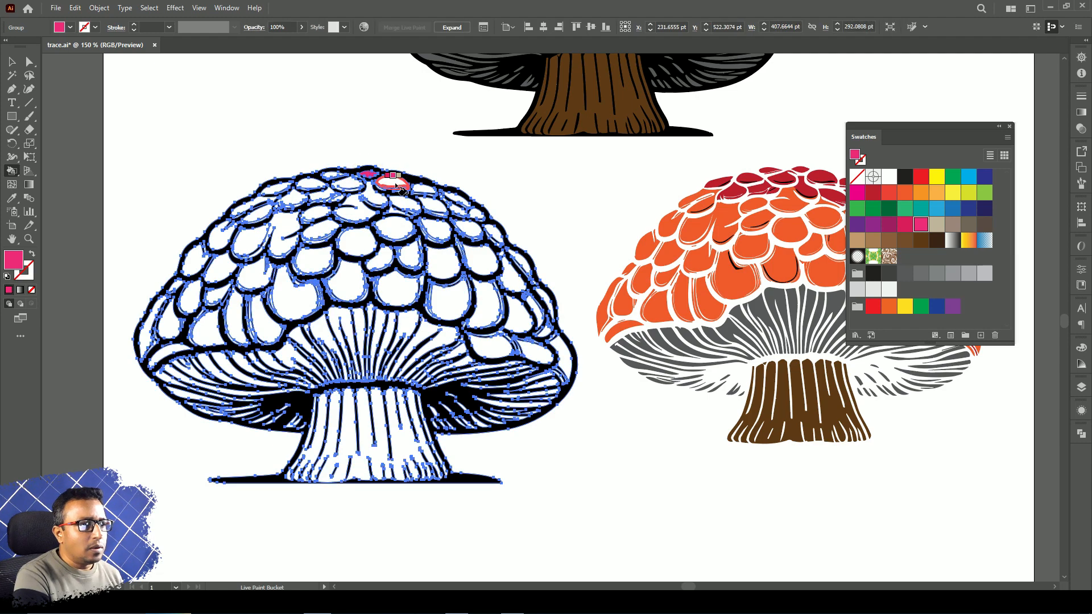
scroll(359, 212, up, 3)
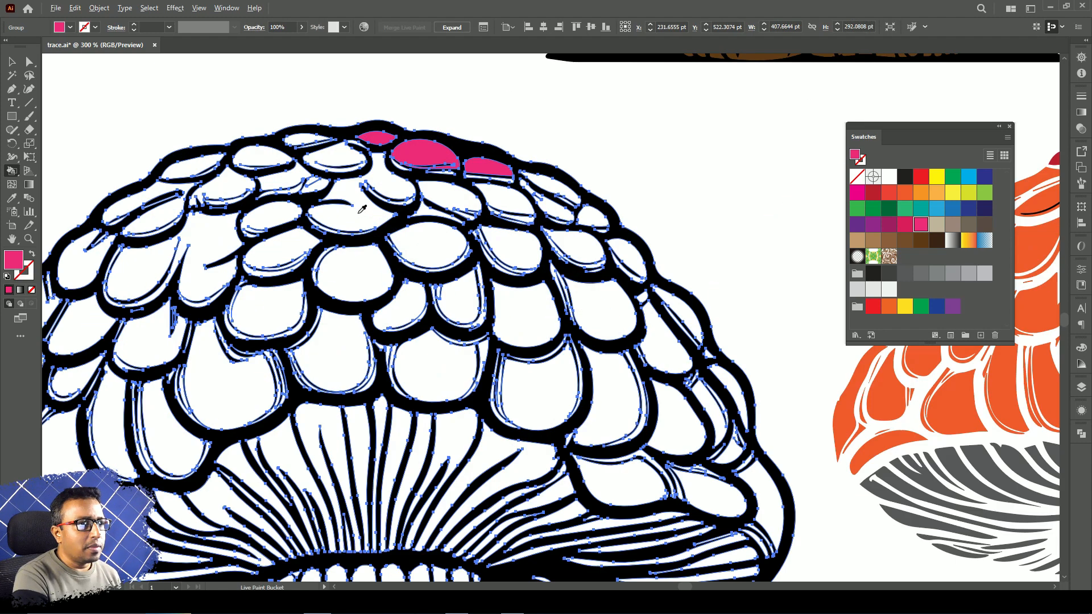
drag(510, 205, 451, 257)
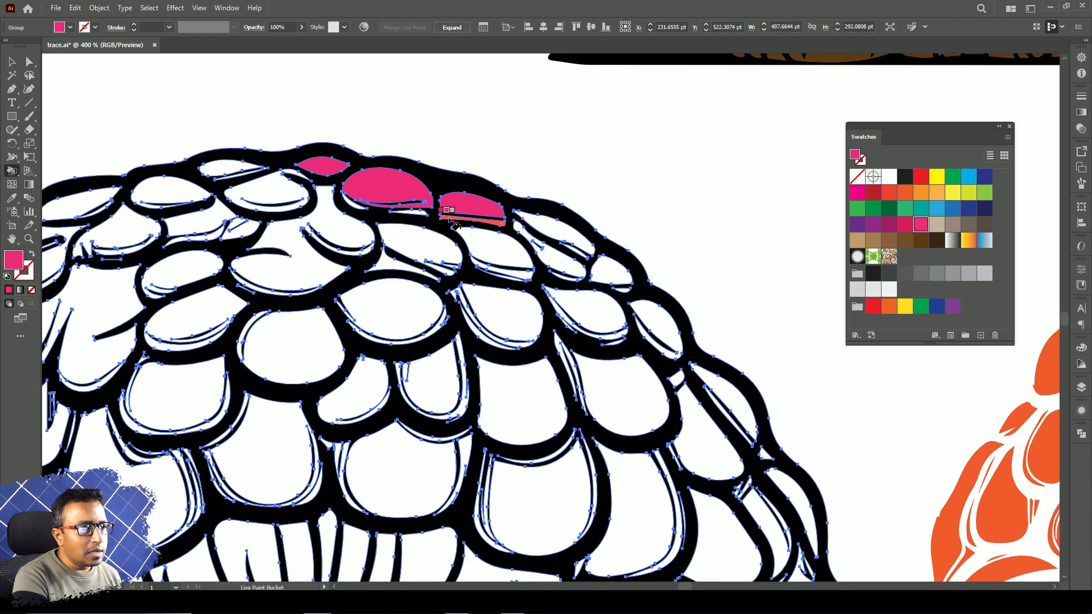
click(453, 223)
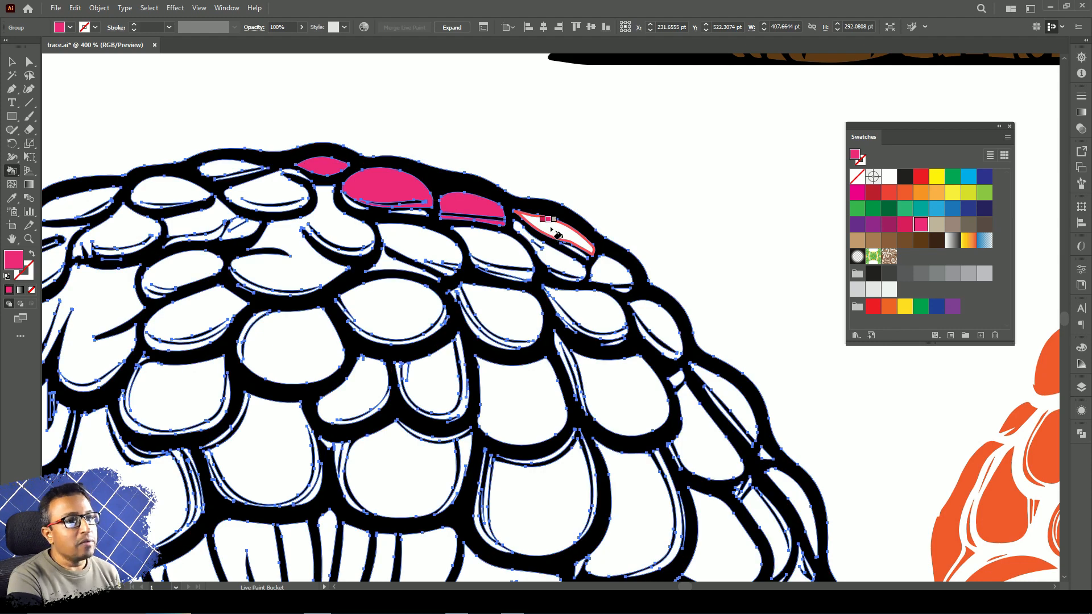
click(684, 322)
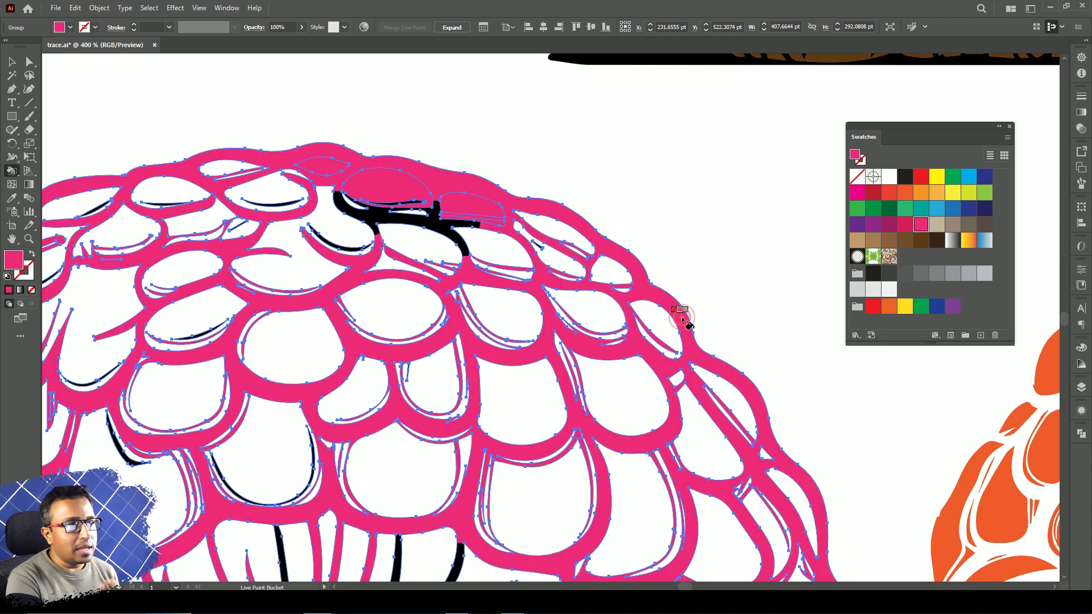
key(ctrl+z)
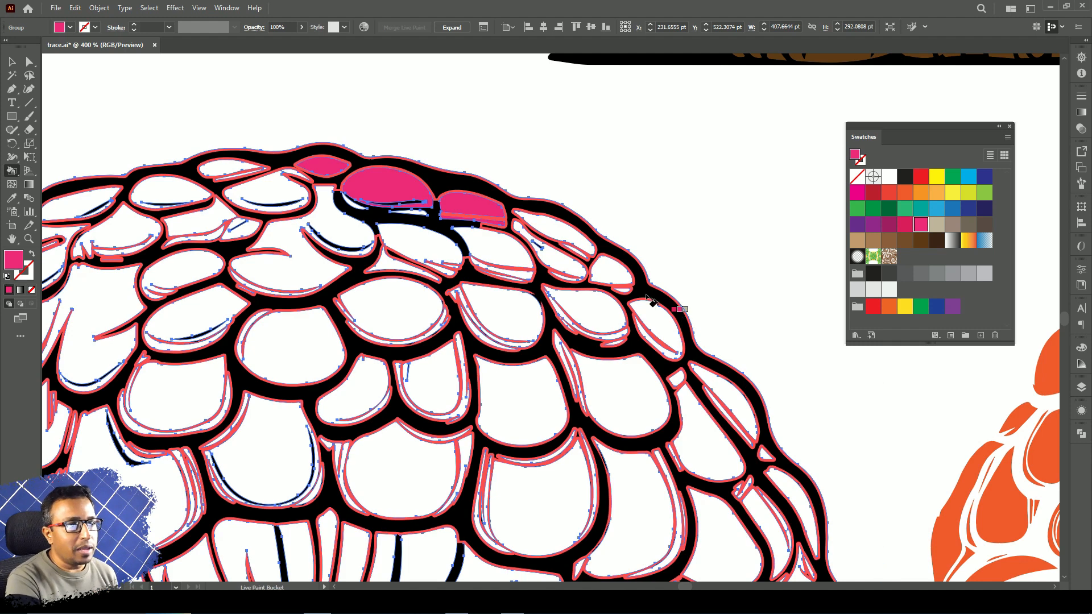
Fill the remaining crown scales with pink, from the right slope across the second row to the small scale beside the peak.
click(619, 274)
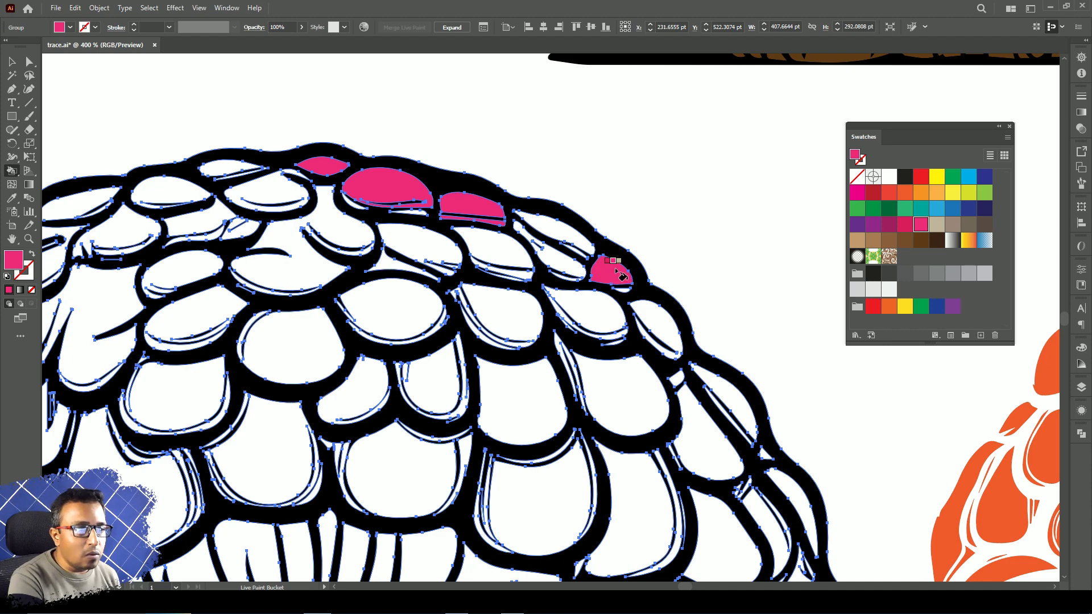
drag(623, 287, 550, 234)
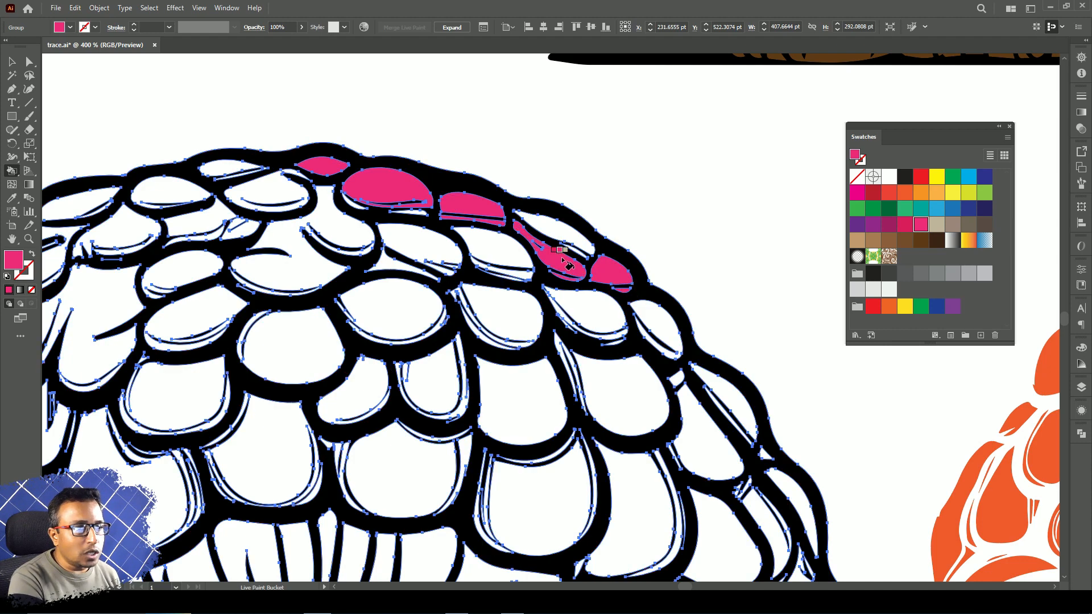
click(502, 255)
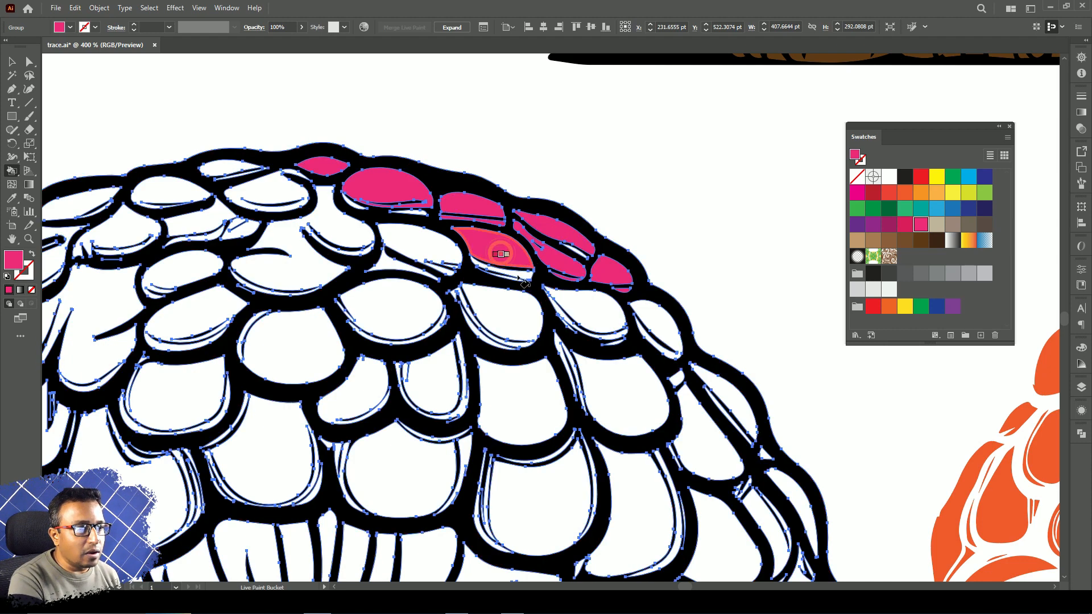
click(421, 251)
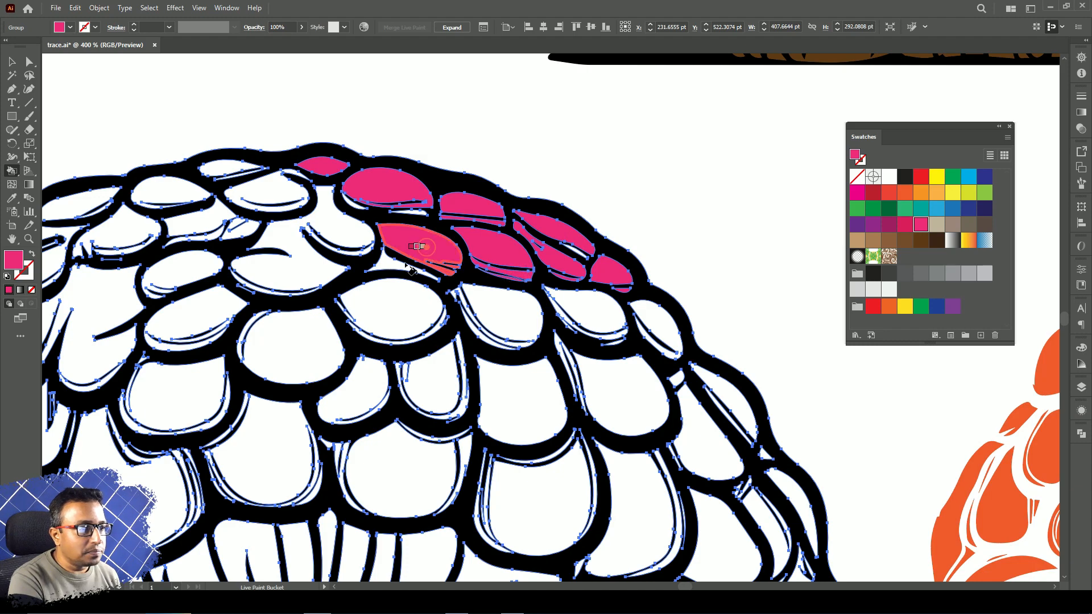
click(393, 264)
click(334, 231)
click(279, 199)
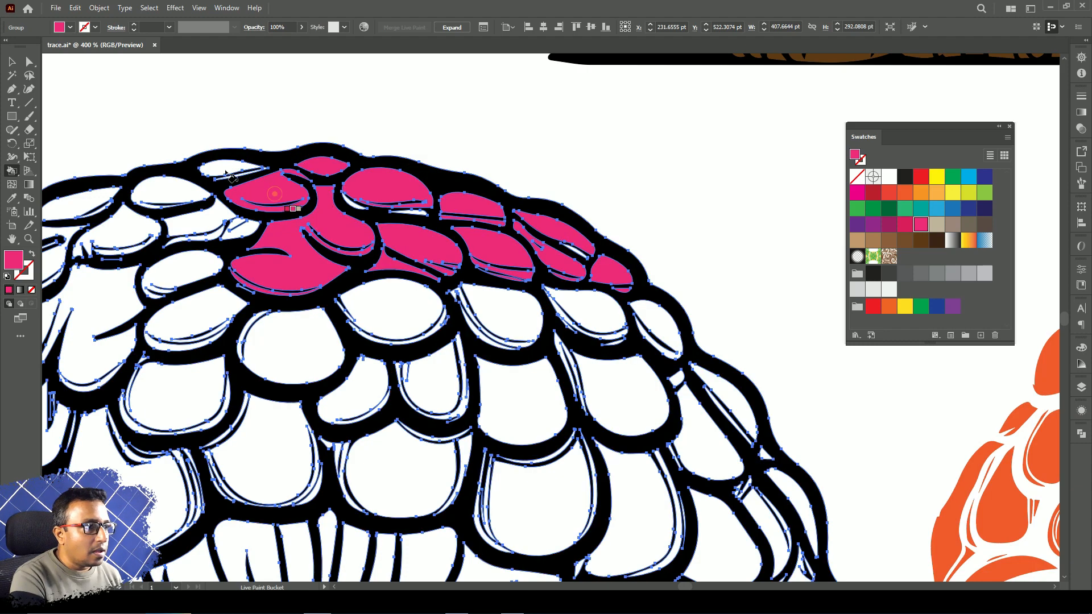
click(233, 171)
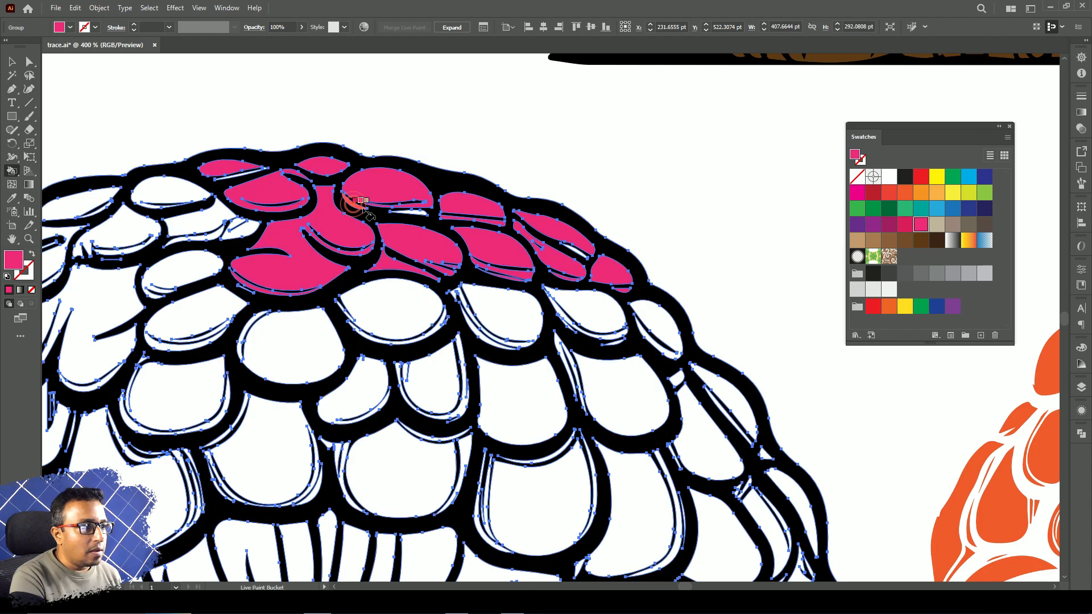
click(418, 214)
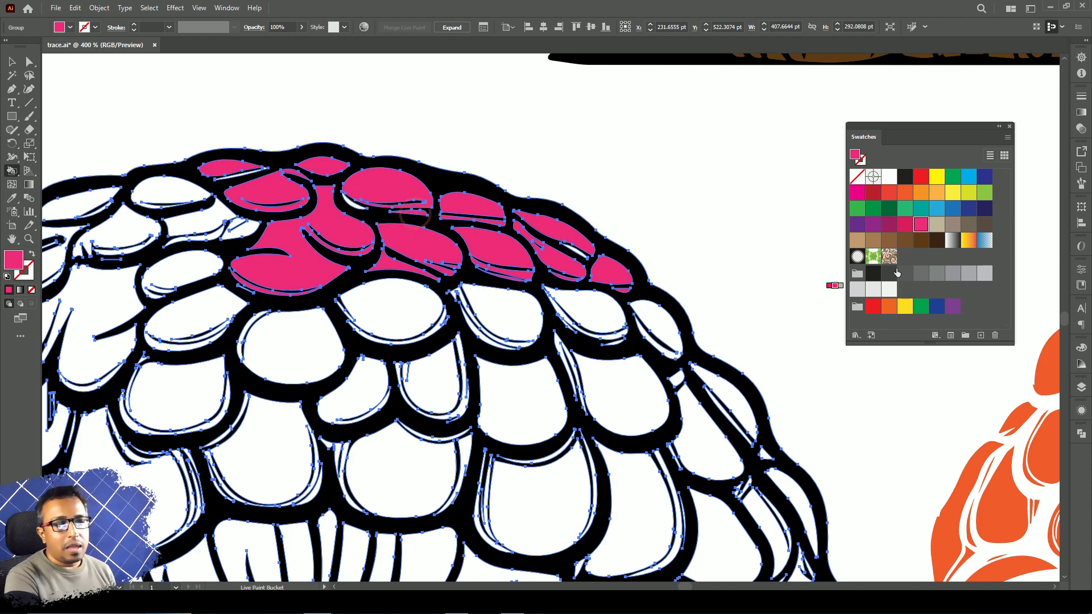
Switch the fill to the red swatch and fill the scales left of the pink crown.
click(427, 390)
drag(426, 390, 665, 357)
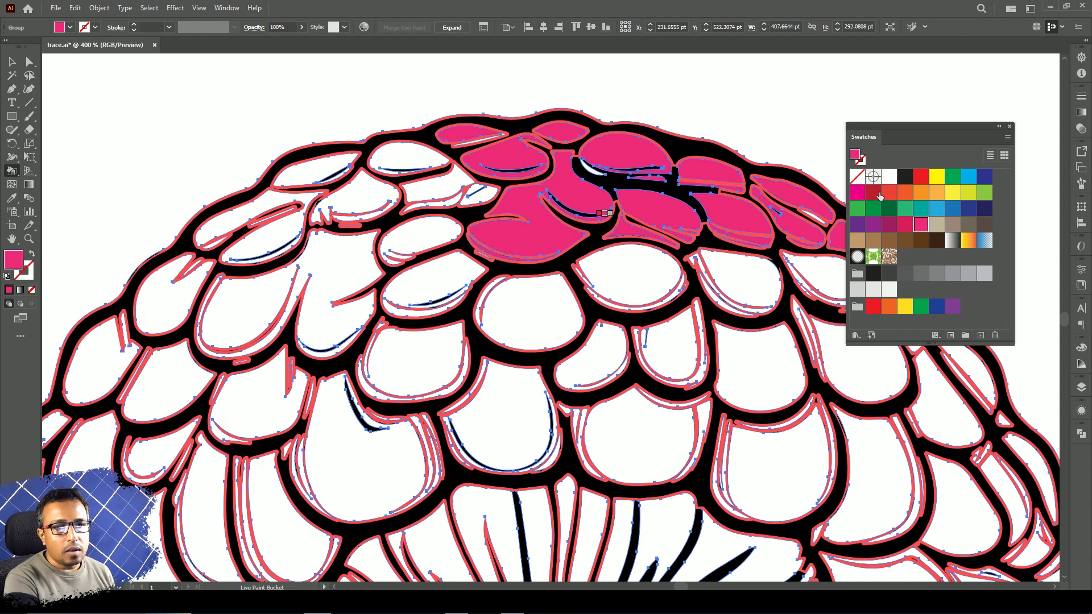
click(920, 176)
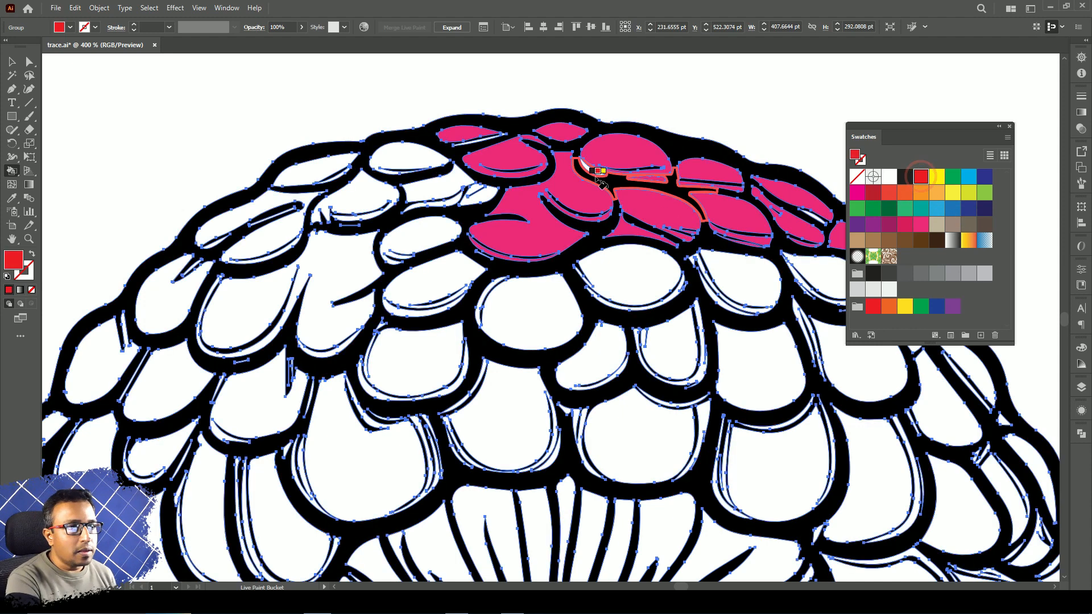
click(592, 168)
click(413, 156)
click(435, 187)
click(478, 196)
click(355, 201)
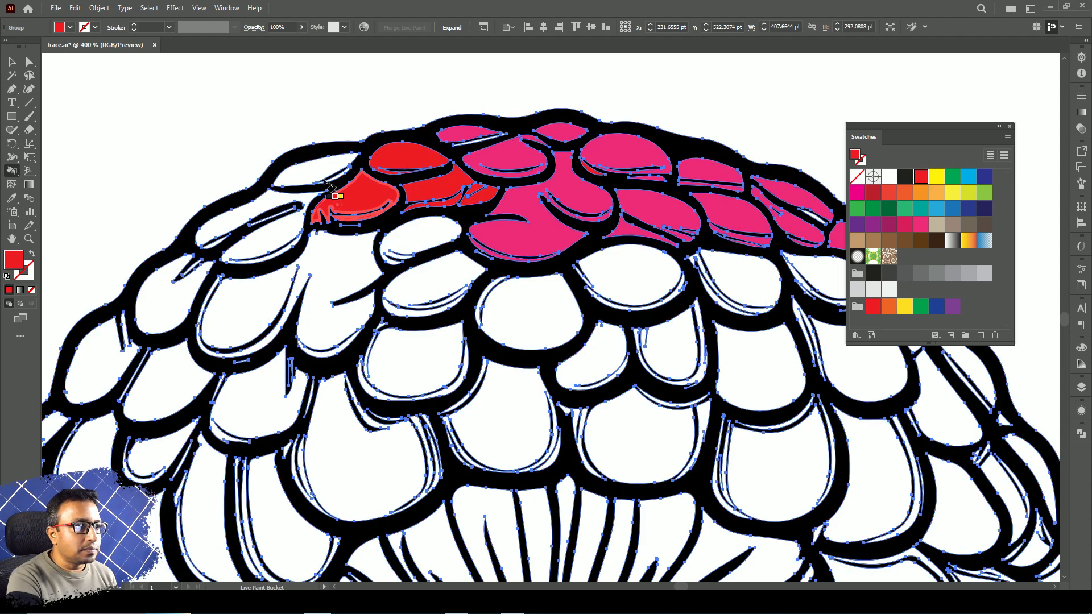
click(316, 171)
Fill the four scales directly below the pink crown with red.
click(421, 239)
click(435, 281)
click(528, 313)
click(632, 278)
Choose the dark grey swatch and fill the gill gaps right of centre under the cap.
drag(748, 396, 606, 233)
scroll(528, 331, down, 2)
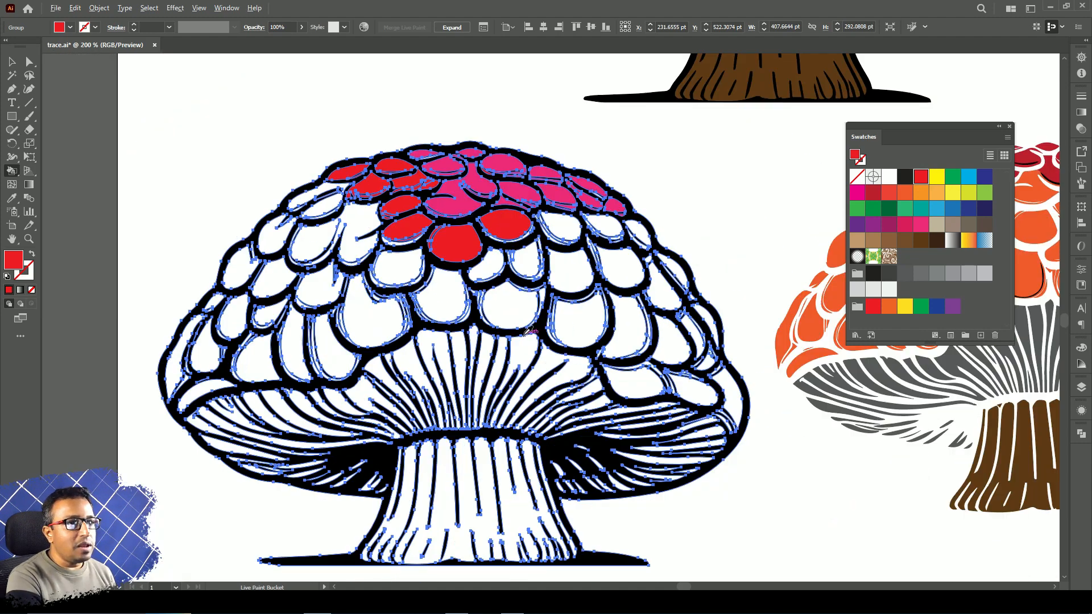
drag(490, 396, 495, 274)
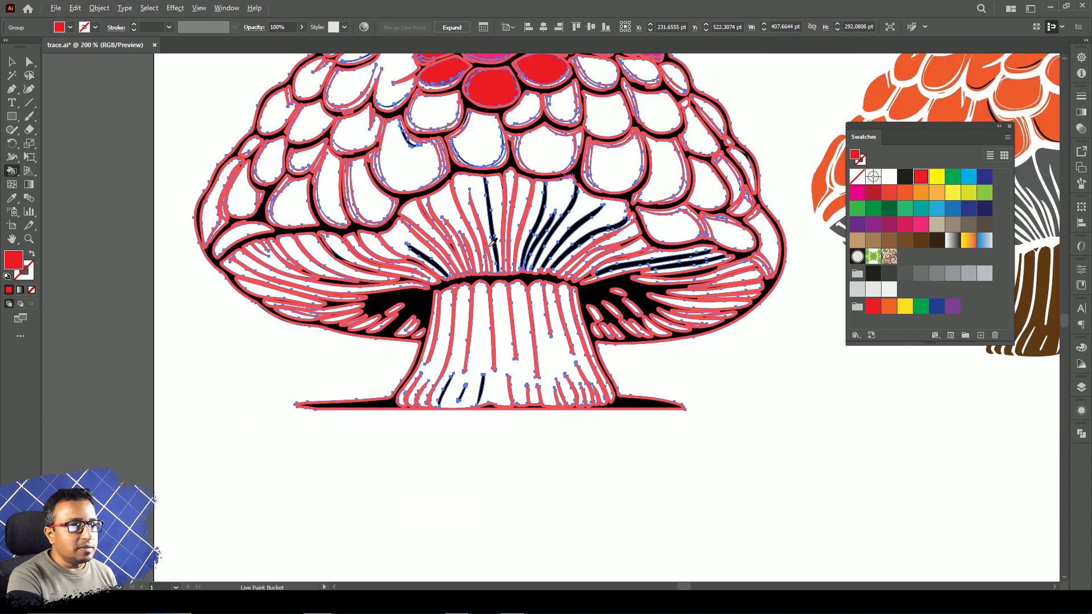
scroll(495, 262, up, 1)
drag(455, 234, 555, 244)
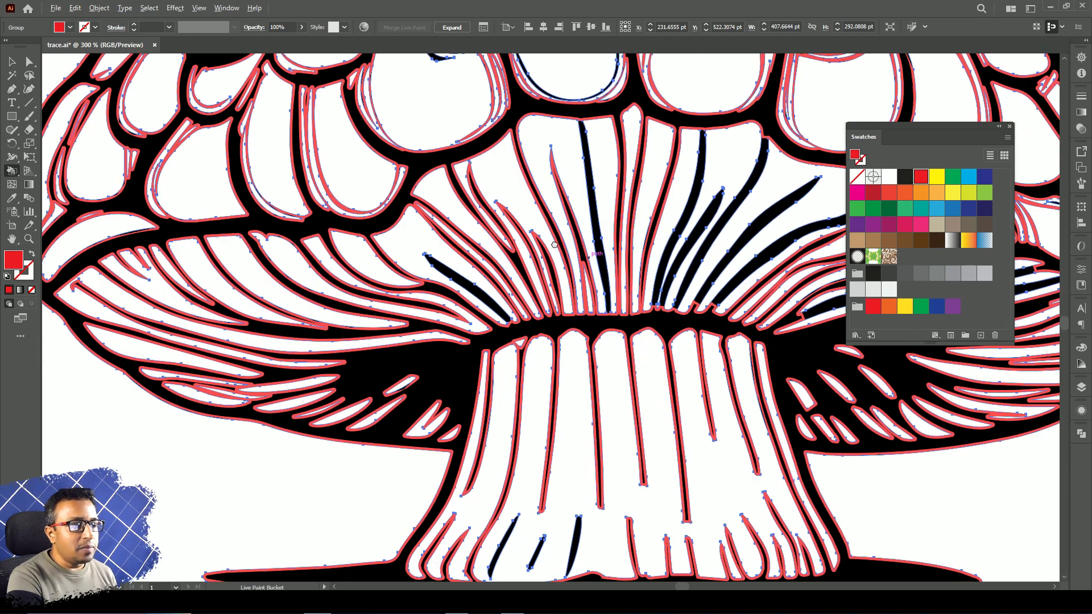
scroll(560, 309, down, 3)
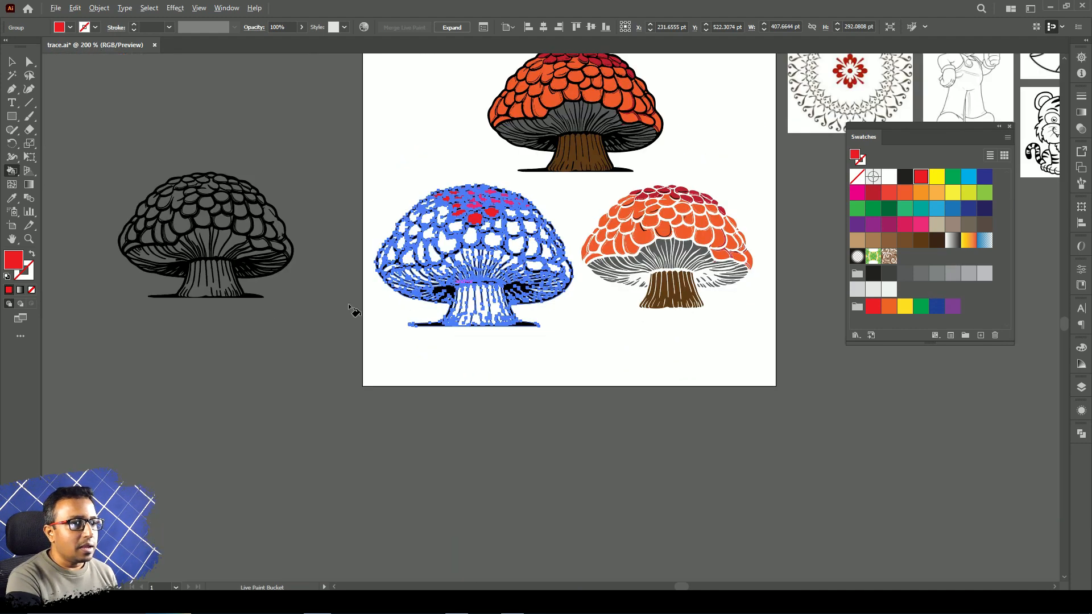
scroll(477, 259, up, 3)
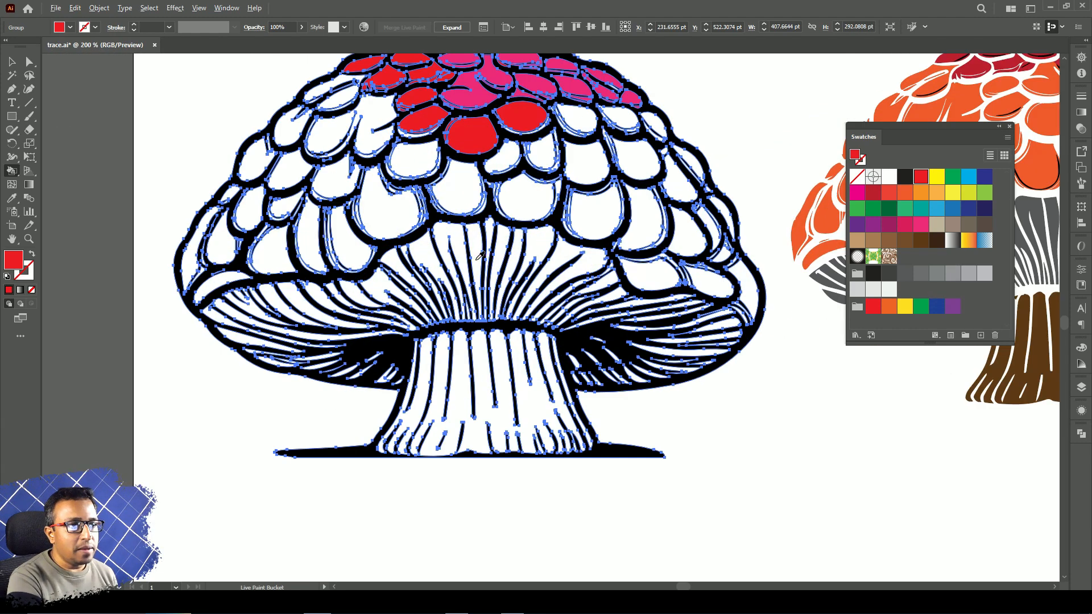
drag(788, 311, 706, 315)
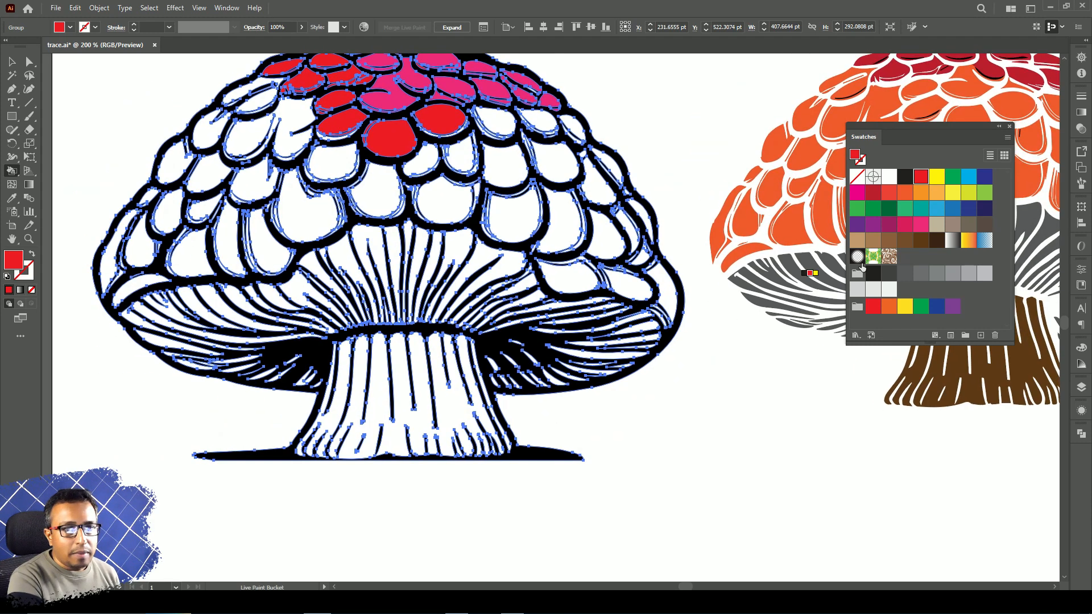
click(904, 274)
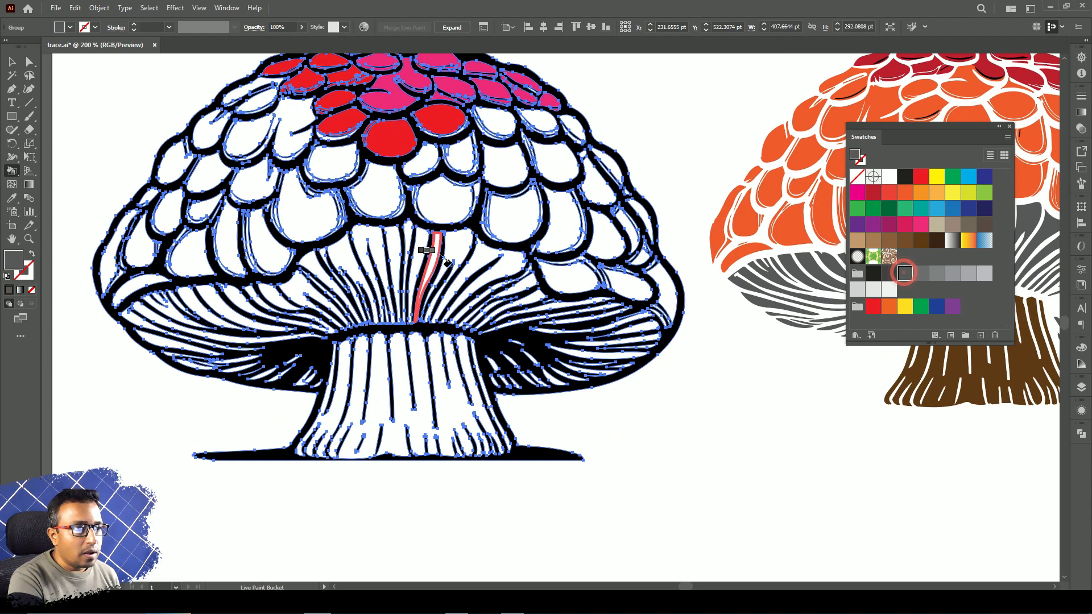
click(458, 247)
click(494, 261)
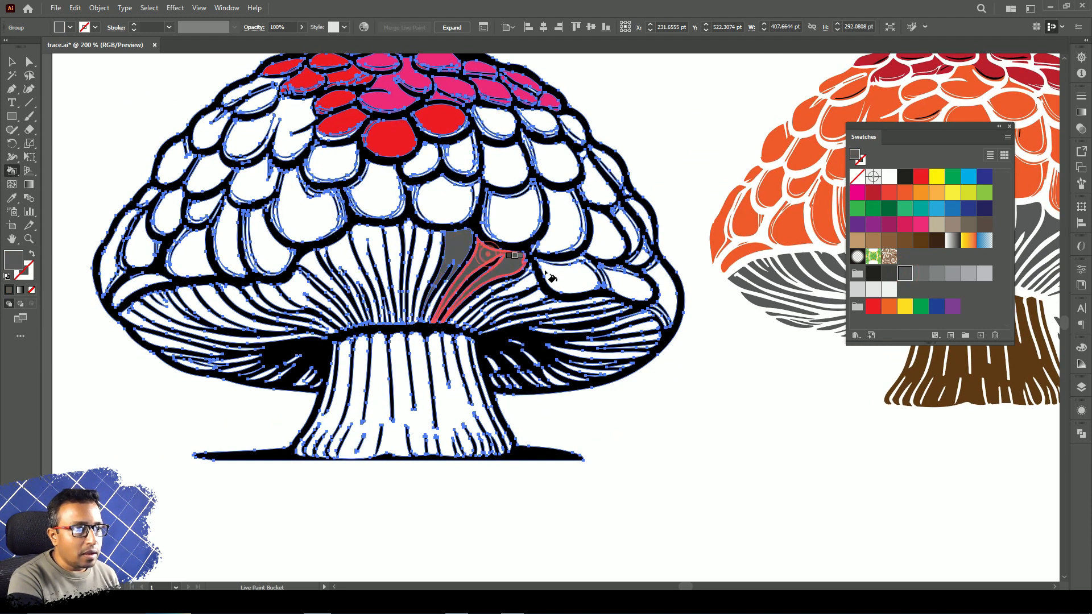
click(483, 301)
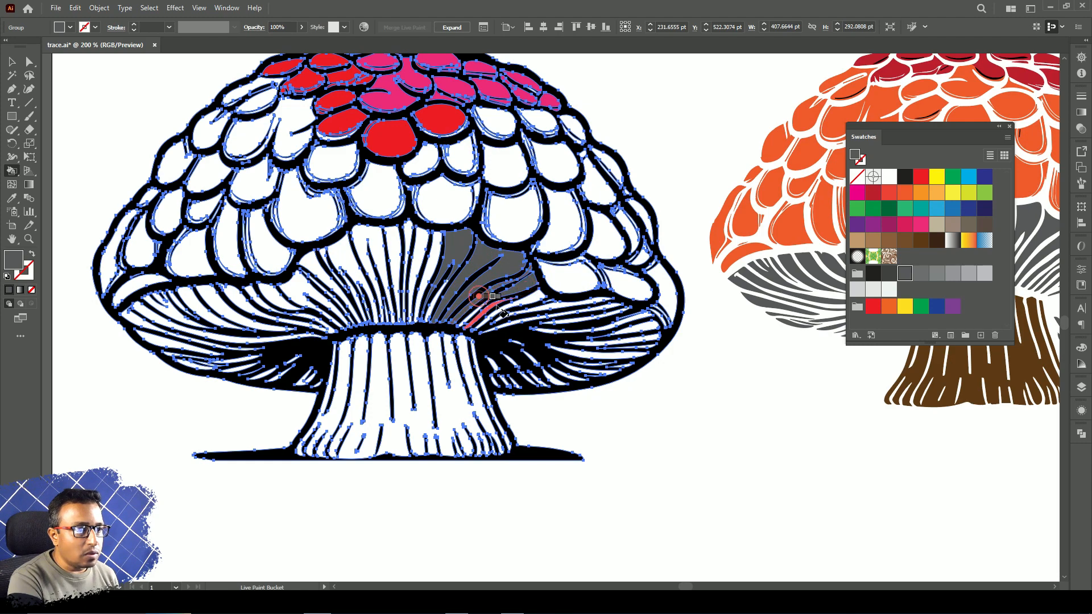
Fill the neighbouring gill gaps further right with the same dark grey, undoing any fill that lands on the black outline.
triple_click(478, 311)
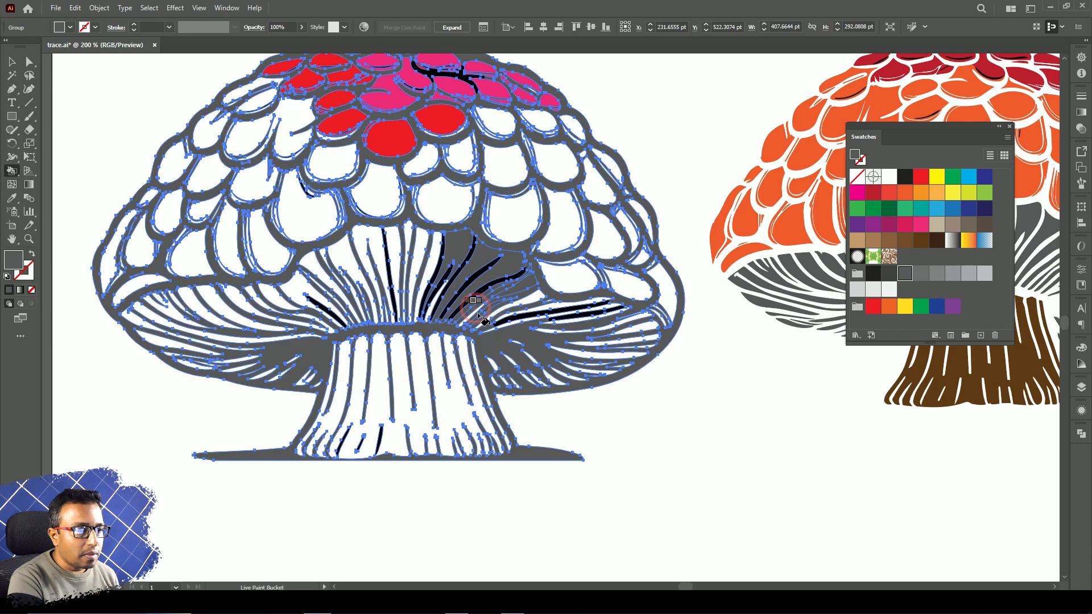
key(ctrl+z)
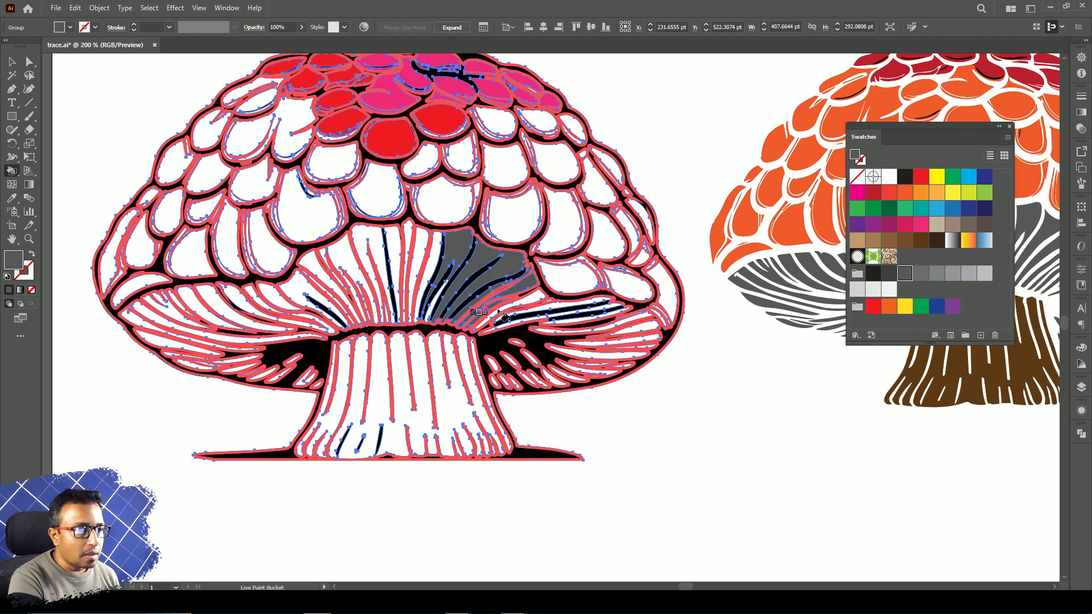
click(499, 312)
key(ctrl+z)
click(499, 313)
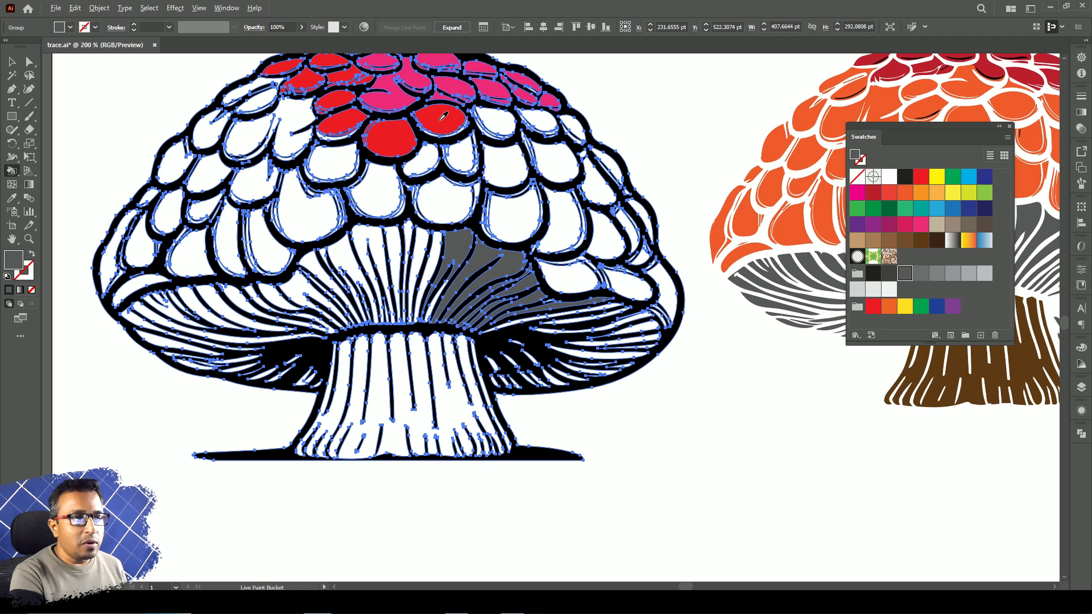
Sample red from a filled cap scale and fill the scale at the cap's lower right edge with it.
alt+click(443, 116)
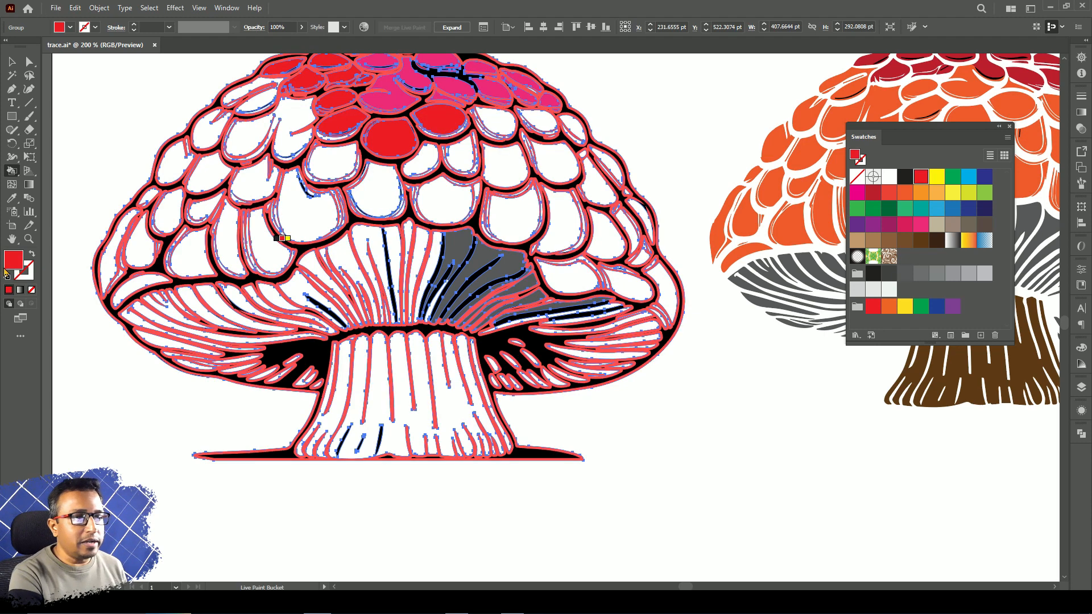
click(666, 287)
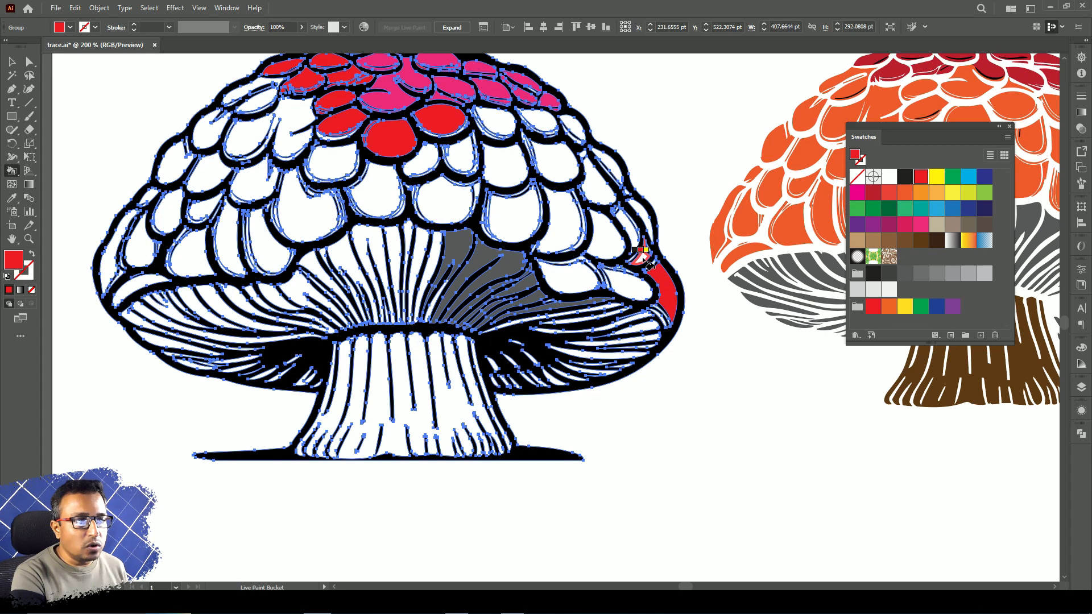
Fill the white scales along the cap's right side with red.
click(641, 253)
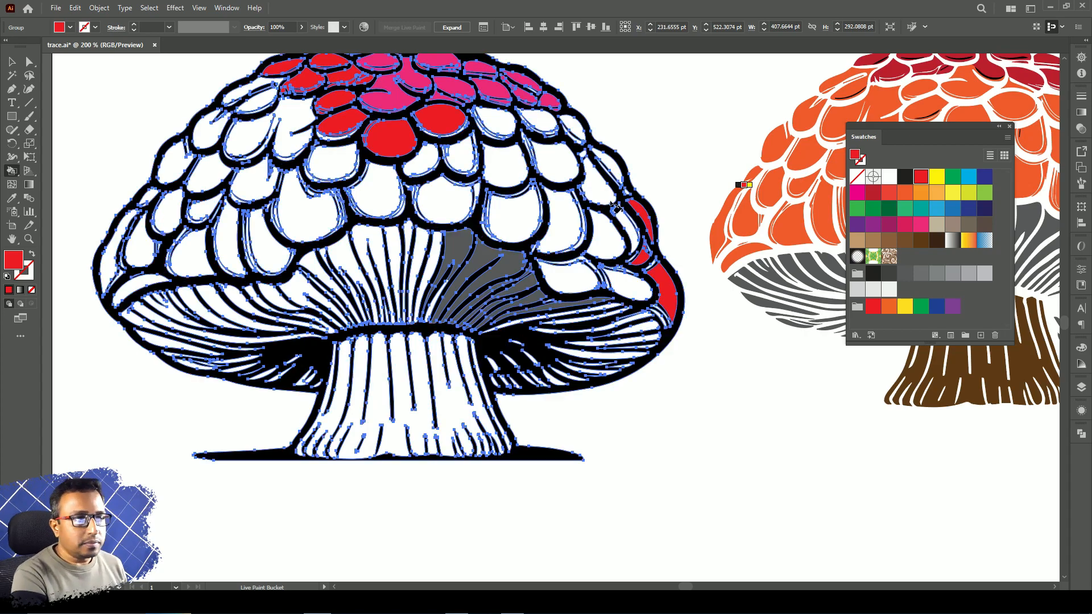
scroll(528, 152, up, 4)
click(433, 199)
click(637, 182)
click(791, 256)
click(670, 325)
click(830, 472)
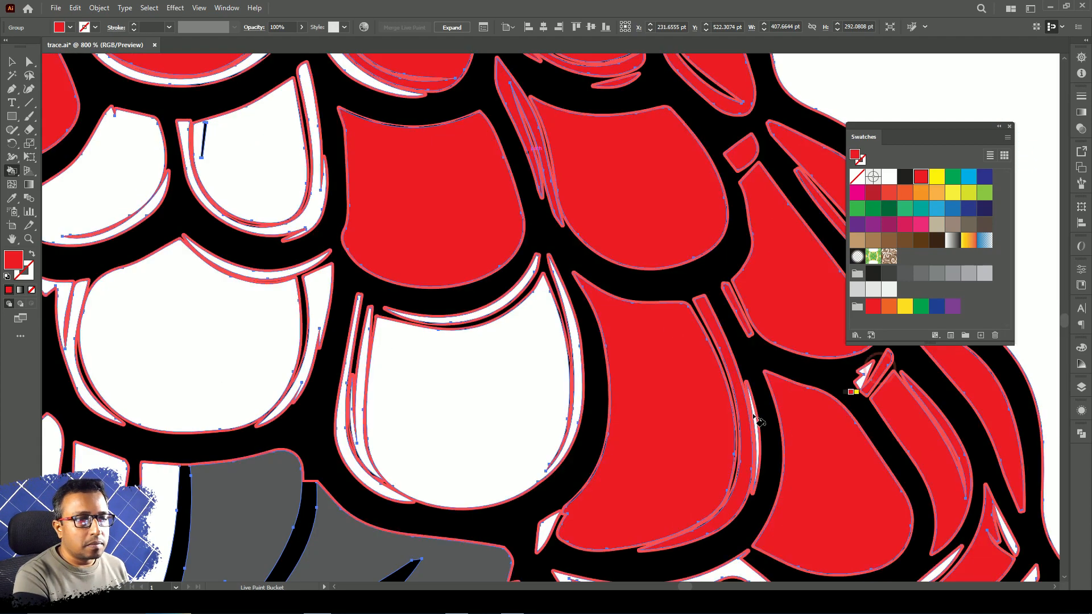
Fill the middle scales above the gills and their thin edge gaps with red, undoing the stray fill on the black outline.
click(468, 398)
click(502, 301)
click(363, 370)
click(324, 386)
key(ctrl+z)
click(227, 364)
click(256, 190)
click(125, 160)
drag(71, 298, 482, 244)
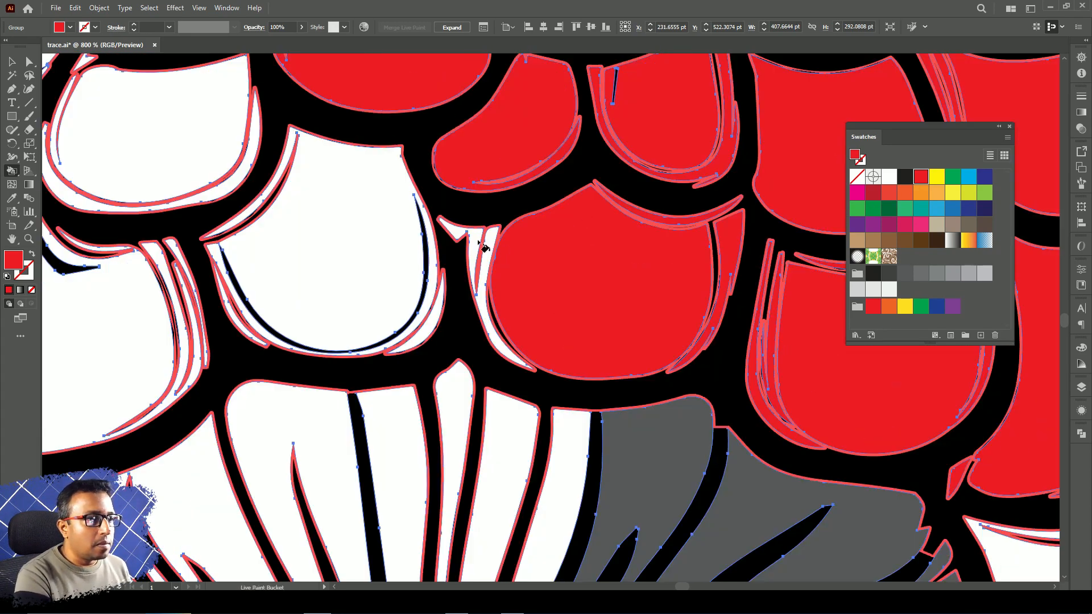
Fill the large scales left of the cap's centre with red, undoing one stray fill.
click(236, 322)
click(165, 155)
drag(142, 256, 587, 253)
click(529, 284)
click(324, 221)
click(410, 208)
key(ctrl+z)
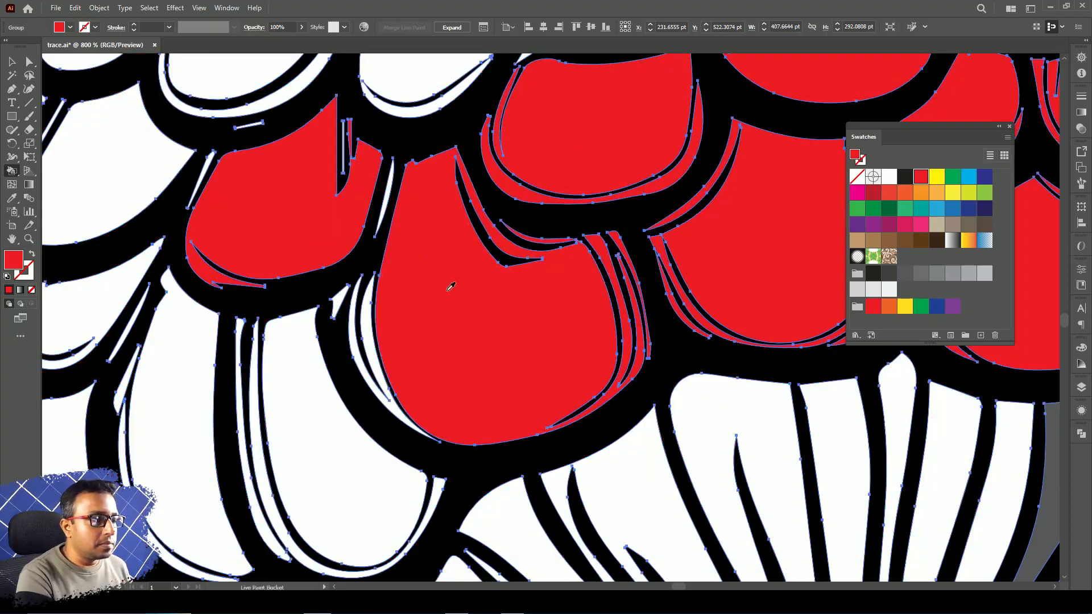
Fill the remaining white scales on the cap's left side with red.
scroll(449, 287, down, 3)
click(394, 138)
click(369, 126)
click(319, 182)
click(408, 341)
Choose the pink swatch and fill the thin highlight gaps around the scales left of the cap's centre.
click(921, 225)
scroll(515, 191, up, 2)
click(506, 191)
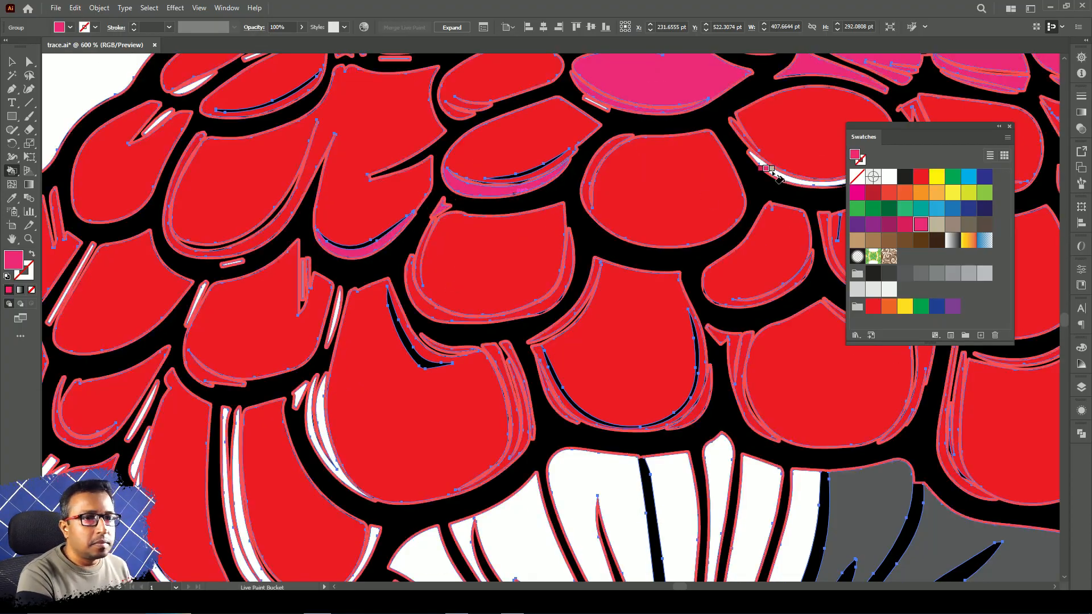
click(781, 172)
click(319, 409)
click(301, 398)
click(226, 478)
click(243, 512)
drag(263, 508, 509, 343)
Fill the thin gaps and the small white scale near the cap's lower left edge with pink.
click(390, 364)
click(250, 364)
click(190, 201)
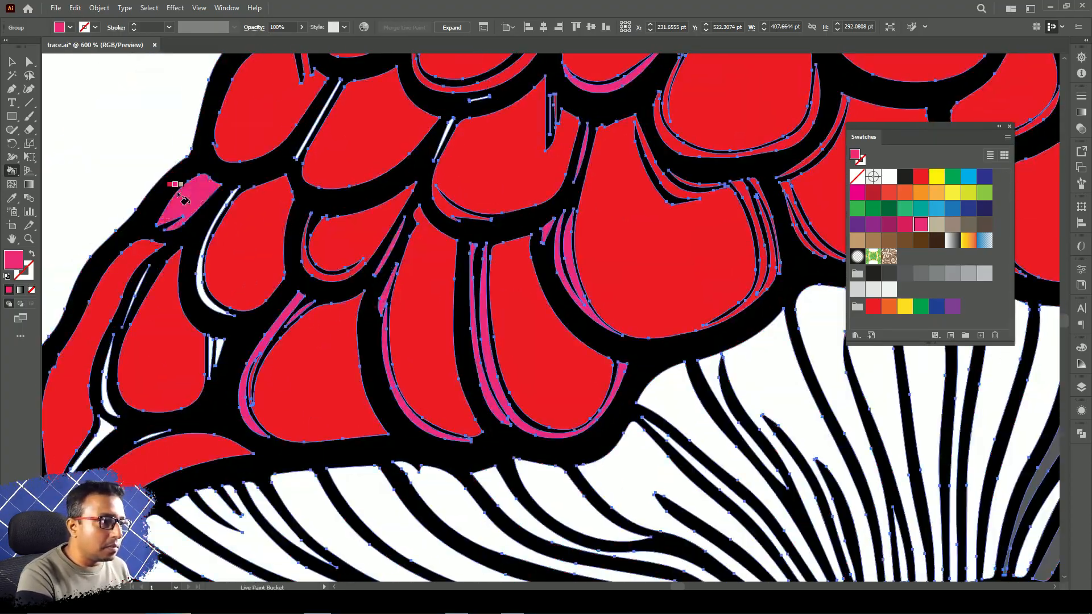
click(134, 296)
click(105, 400)
click(210, 353)
Fill the narrow white slivers between the red scales on the cap's upper left with pink.
scroll(534, 210, down, 1)
scroll(472, 142, up, 3)
click(611, 174)
click(299, 185)
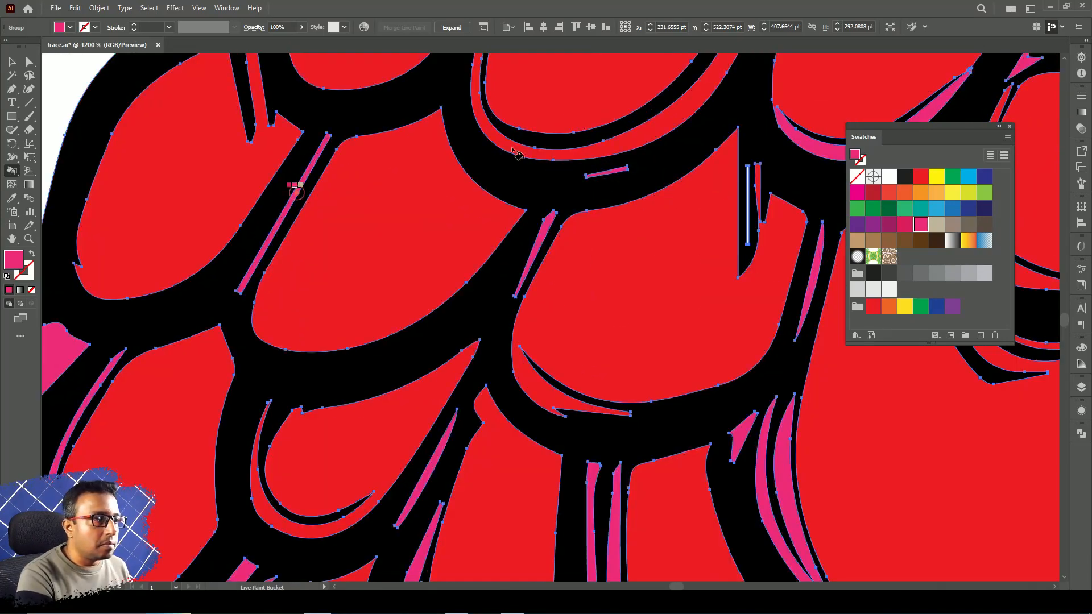
drag(296, 176, 212, 471)
click(444, 117)
Fill the remaining white crescent gaps across the cap's top and right side with pink.
drag(830, 71, 636, 291)
click(642, 276)
drag(760, 317, 256, 358)
scroll(257, 357, down, 1)
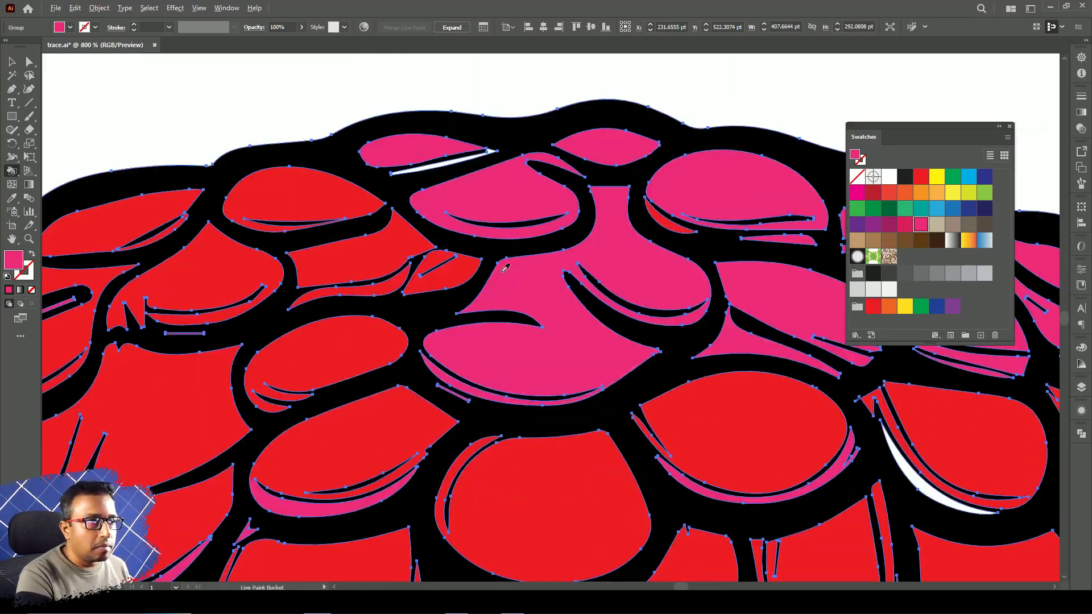
drag(673, 312, 338, 188)
drag(757, 346, 421, 80)
click(816, 336)
Fill the two large scales and the thin gaps at the cap's lower right edge with pink.
drag(807, 406, 609, 81)
click(726, 278)
click(709, 224)
click(643, 260)
click(620, 352)
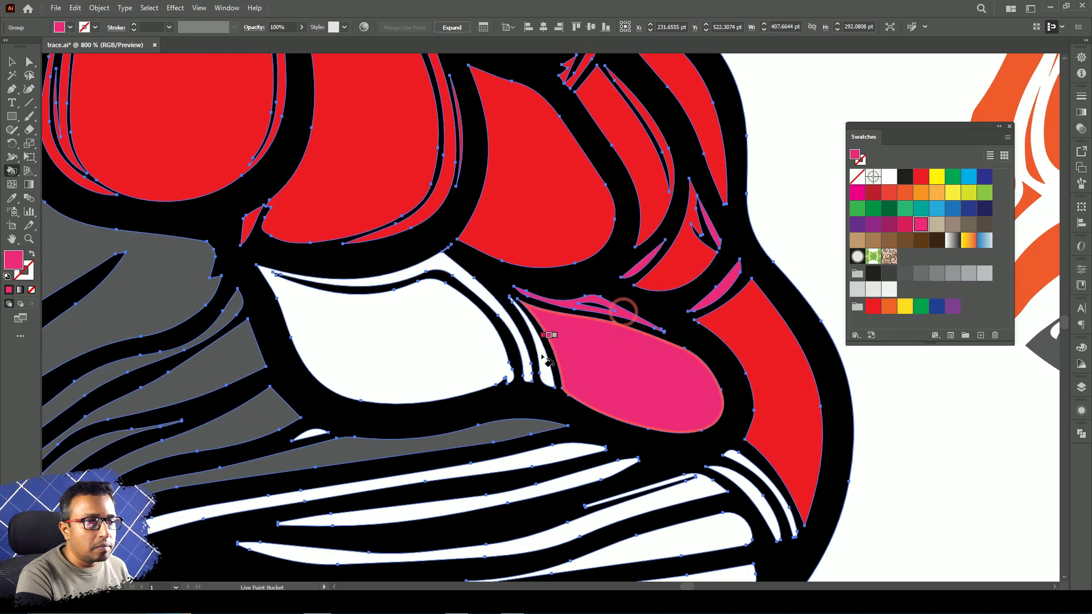
click(750, 467)
click(752, 491)
Choose the dark grey swatch and fill the long gill gaps beneath the cap's lower right edge.
scroll(592, 419, down, 2)
click(904, 273)
click(629, 456)
click(648, 476)
click(652, 501)
click(614, 534)
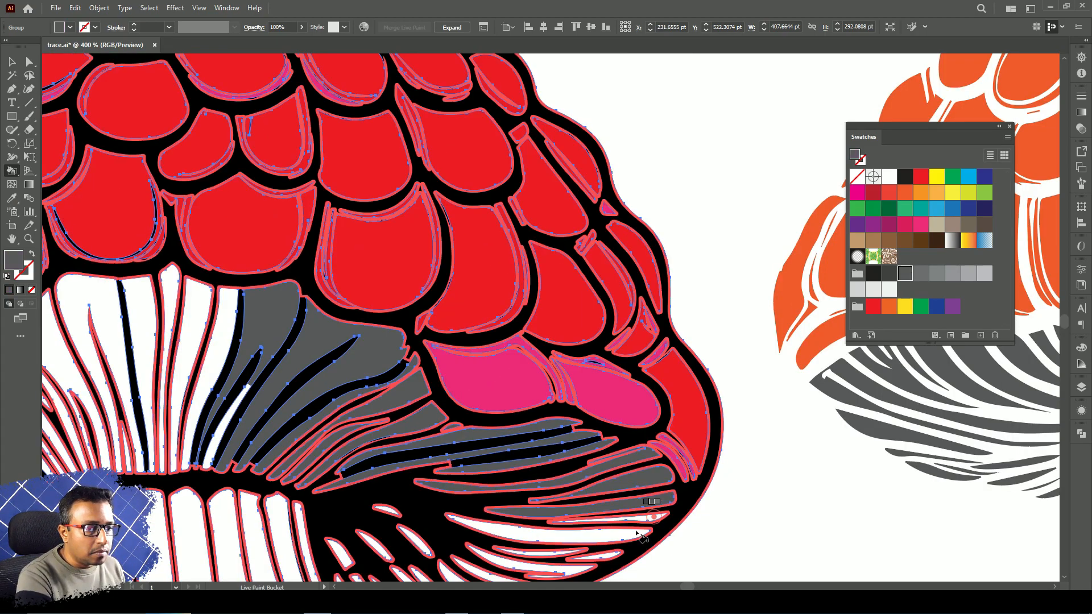
Fill the small white gill flecks under the cap to the right of the stem with dark grey.
drag(561, 574, 639, 338)
click(637, 331)
click(558, 341)
click(532, 345)
click(490, 304)
click(414, 317)
Fill the white gill gaps directly above the stem and just left of it with dark grey.
drag(309, 178, 517, 324)
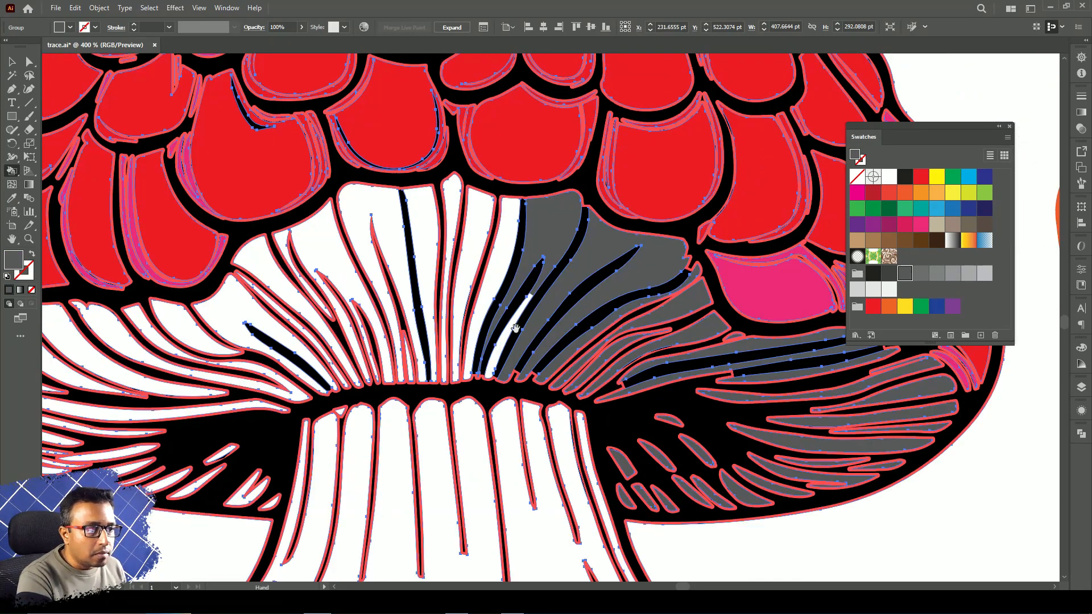
click(511, 323)
click(432, 222)
click(384, 229)
click(315, 241)
click(254, 261)
Fill all remaining white gill gaps under the cap's left side with dark grey.
drag(200, 336, 510, 294)
click(501, 287)
click(449, 279)
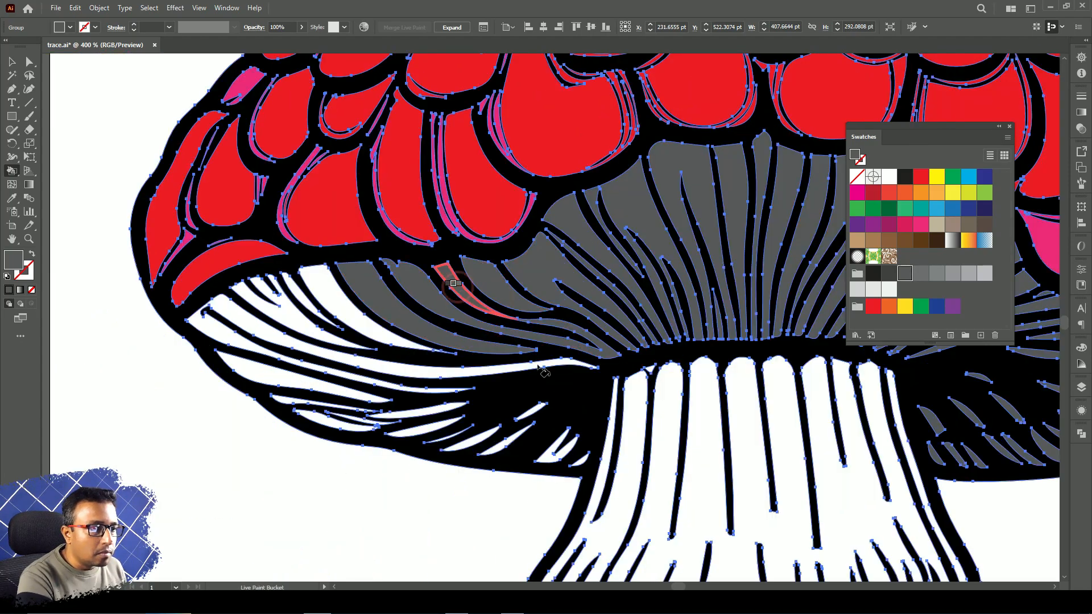
click(319, 284)
click(214, 327)
mouse_move(275, 375)
mouse_down()
mouse_move(358, 422)
mouse_move(580, 458)
mouse_up()
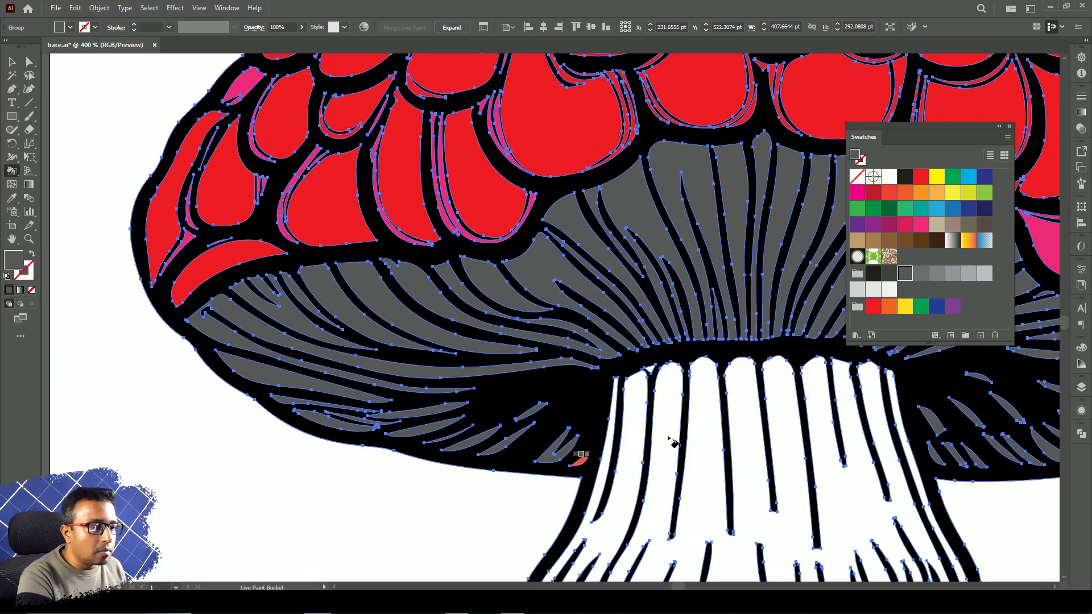
Choose the dark brown swatch, fill all the white areas of the stem, and deselect the artwork.
scroll(489, 382, down, 1)
drag(489, 382, 387, 303)
click(920, 240)
click(666, 376)
click(493, 352)
click(506, 294)
scroll(727, 228, down, 1)
drag(727, 228, 629, 334)
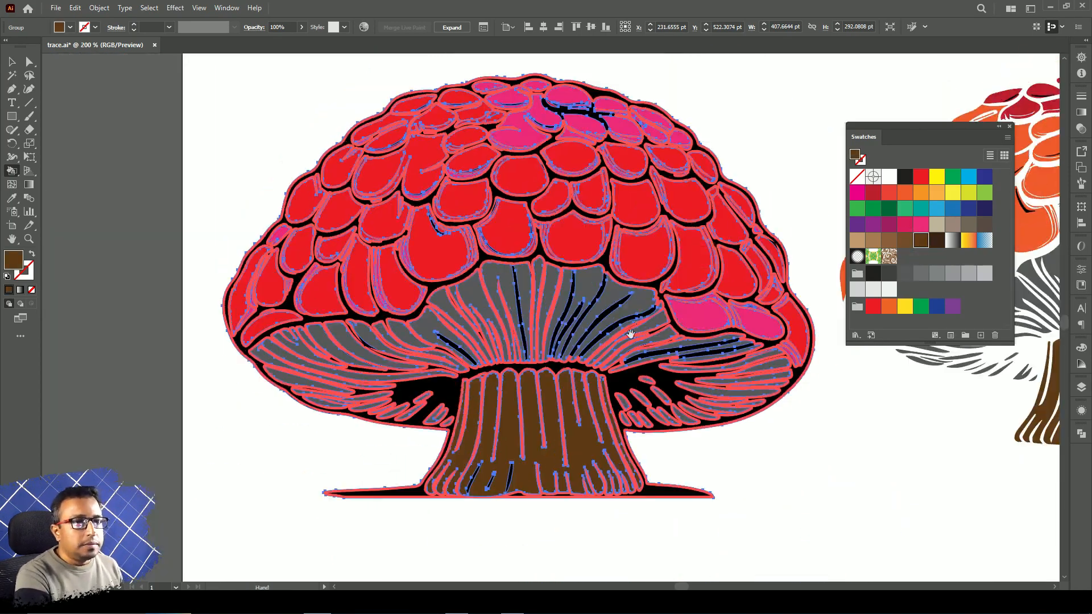
key(v)
click(865, 70)
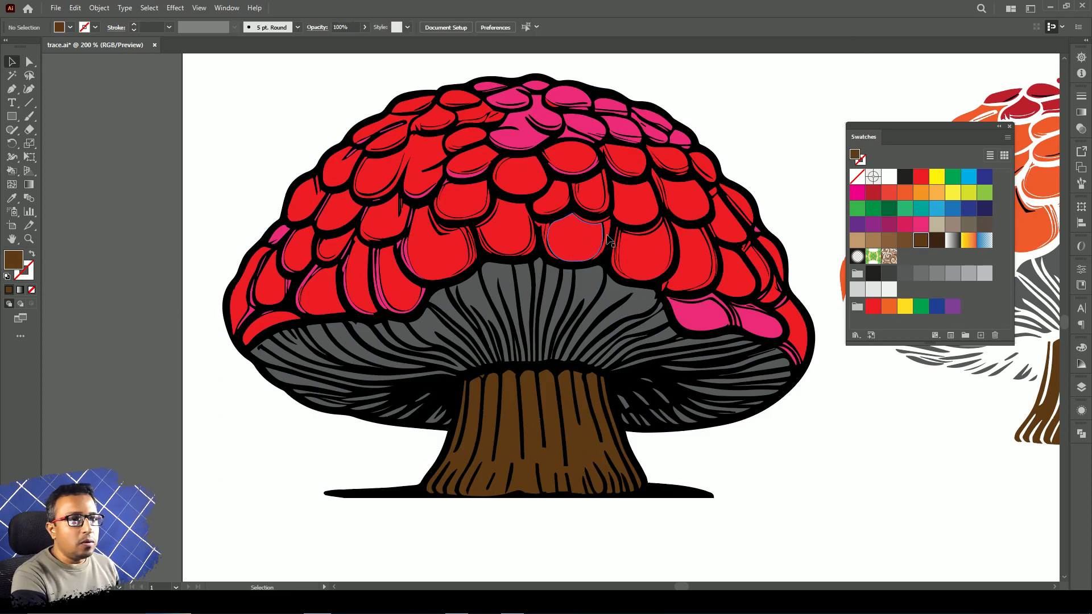
Expand the coloured Live Paint mushroom, undo the expansion and deselect it.
drag(616, 235, 625, 251)
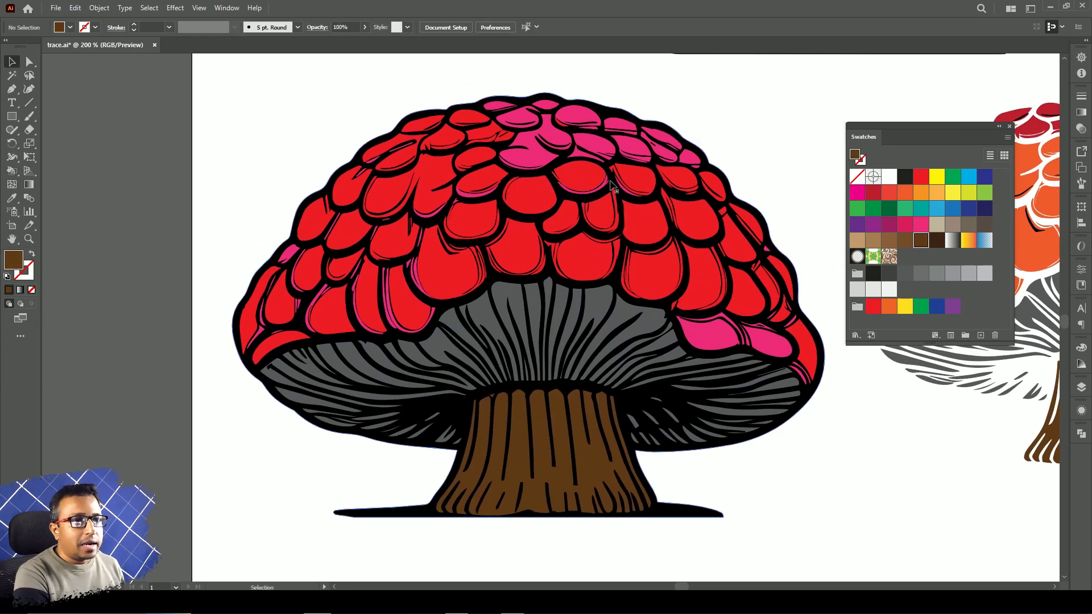
click(620, 241)
drag(690, 239, 636, 237)
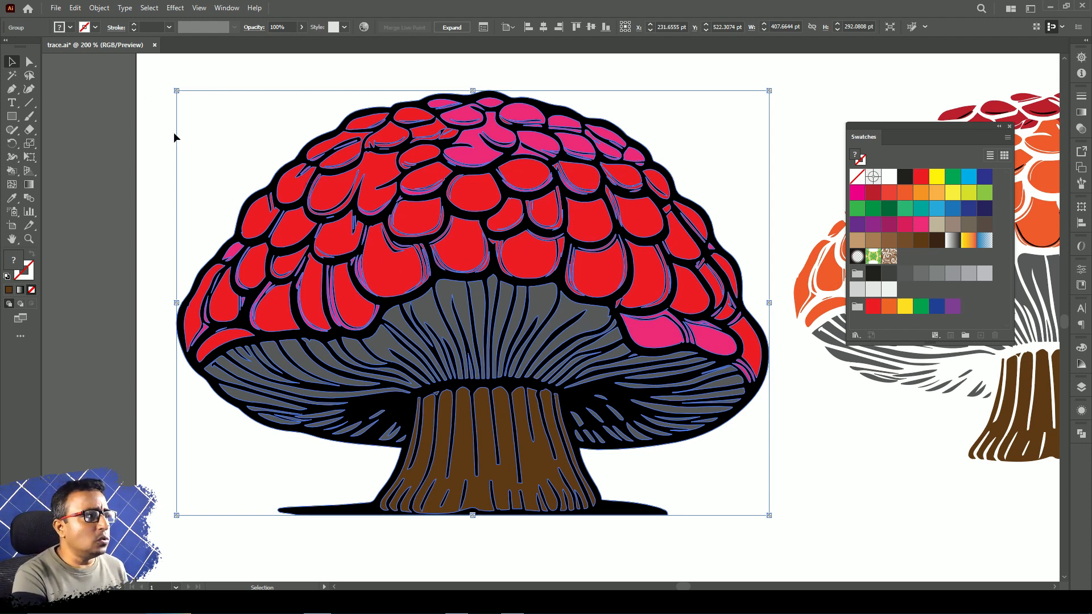
click(97, 8)
click(142, 152)
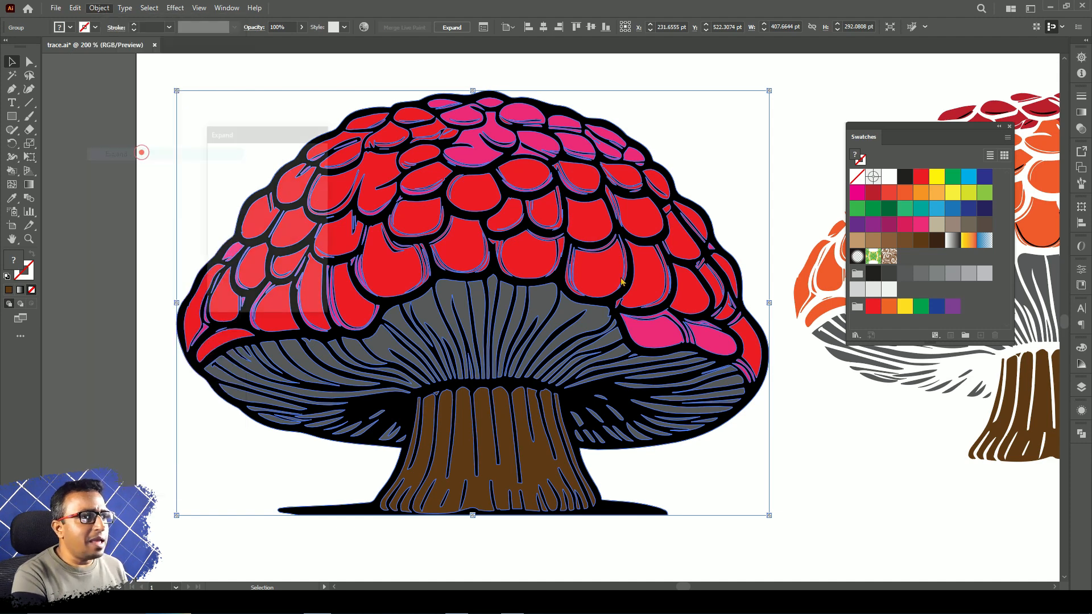
click(236, 297)
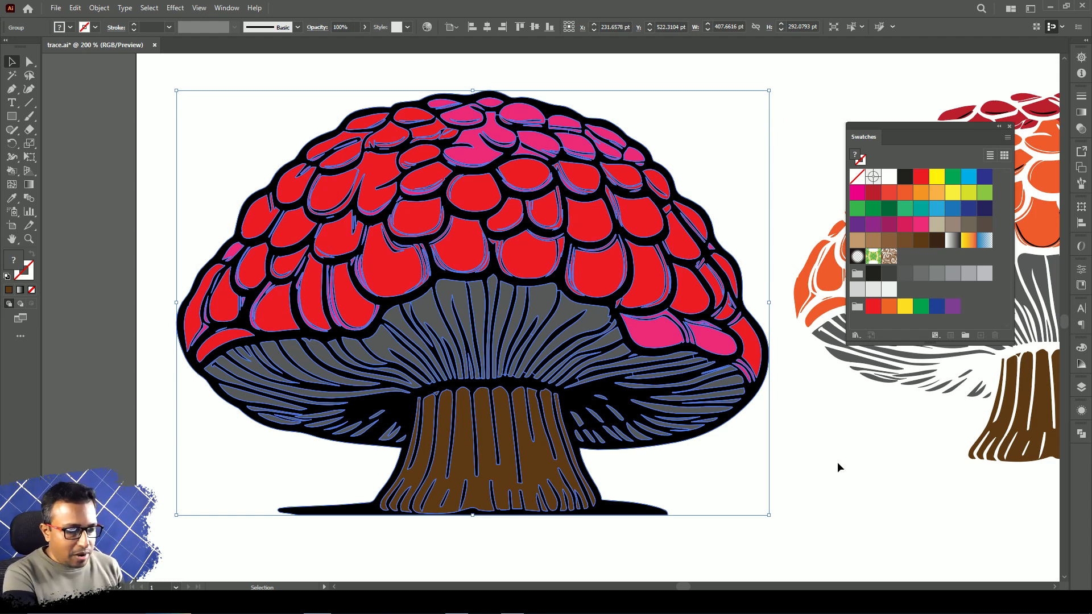
key(ctrl+z)
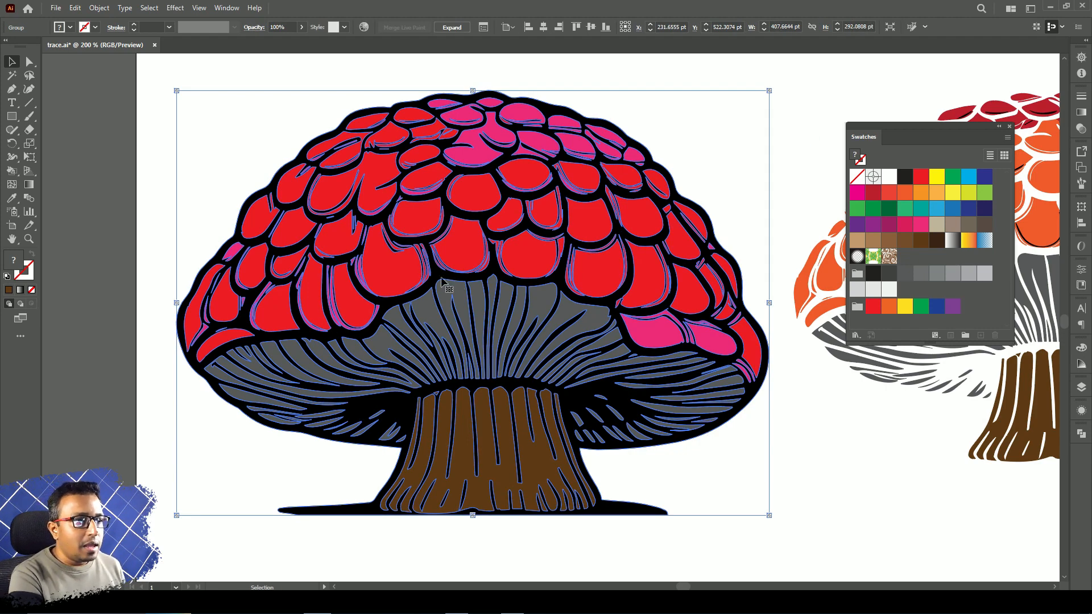
click(802, 138)
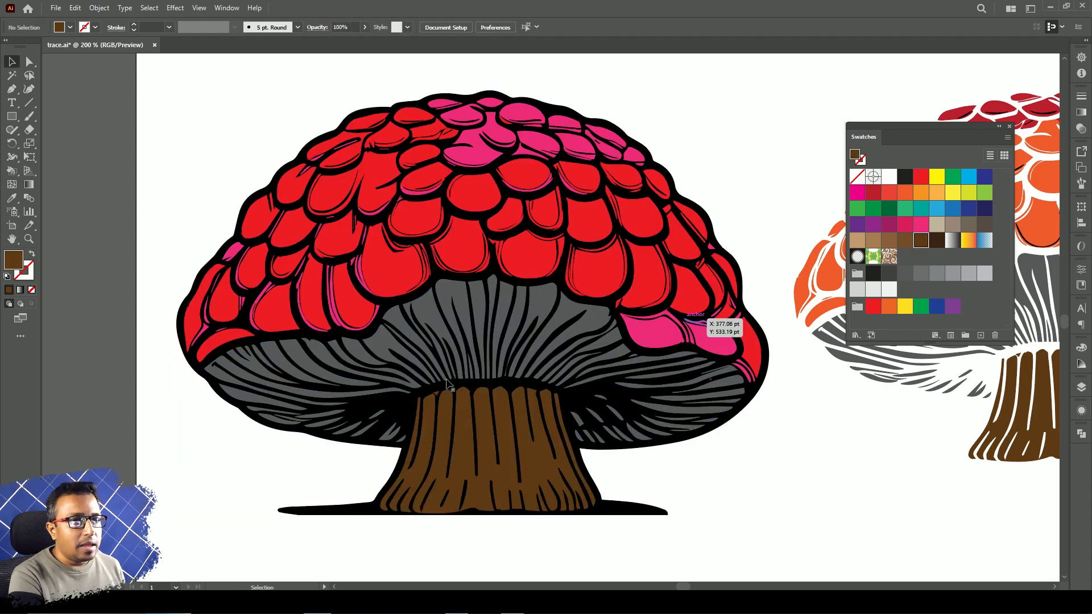
drag(709, 378, 329, 381)
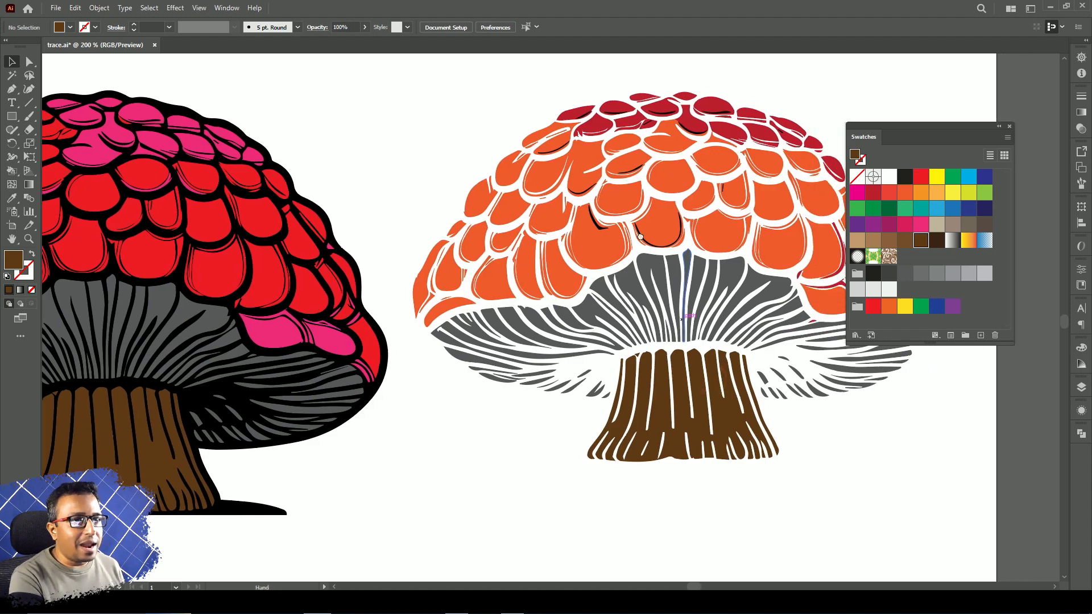
scroll(620, 182, up, 10)
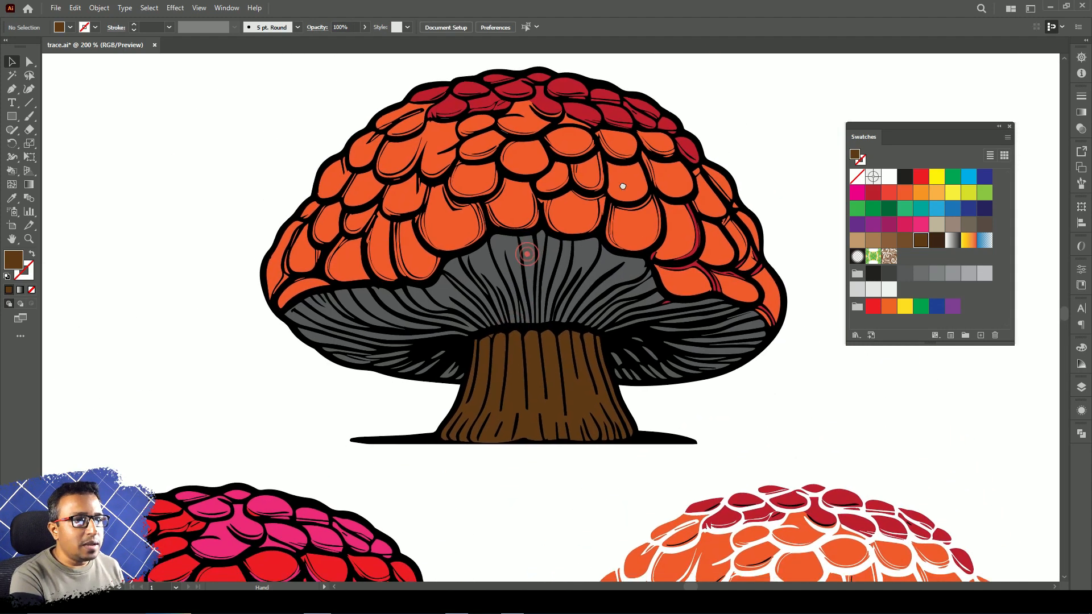
drag(622, 186, 671, 74)
drag(392, 455, 538, 107)
drag(492, 272, 561, 358)
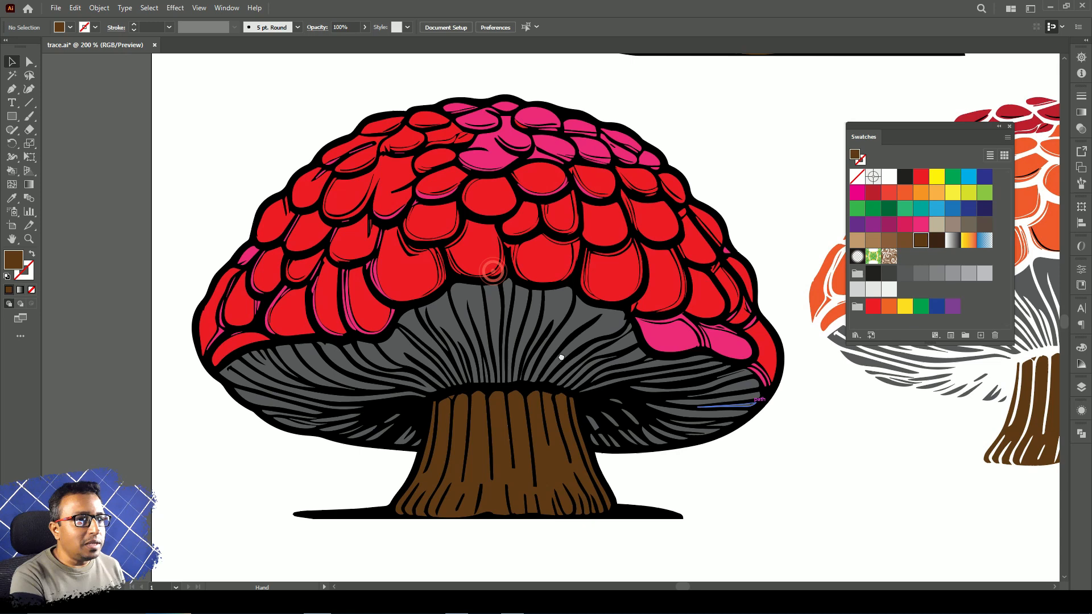
Expand the red and pink Live Paint mushroom with Object, Fill and Stroke enabled.
click(512, 227)
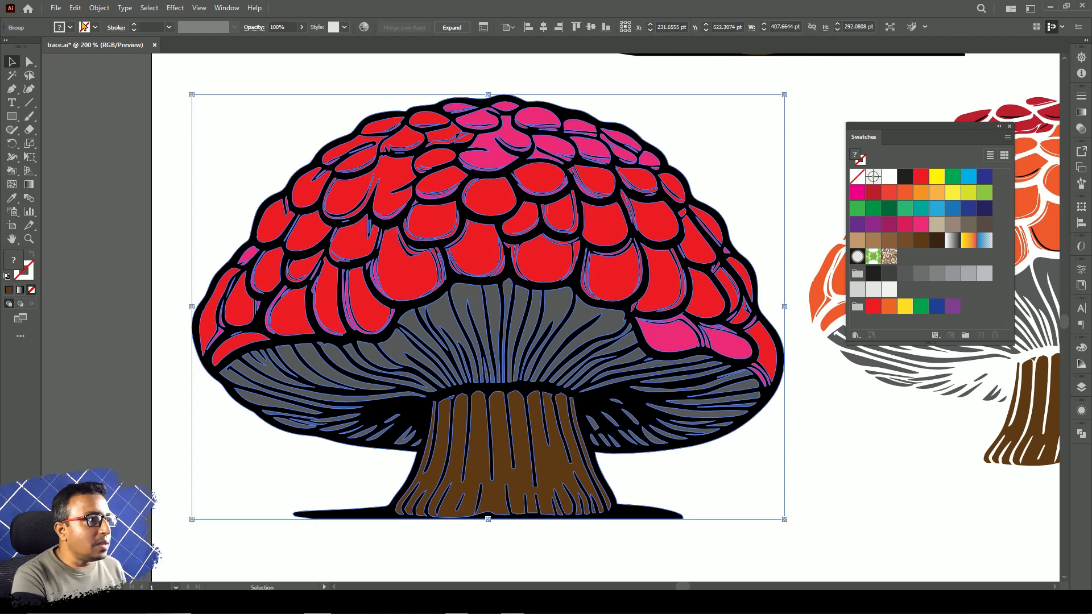
click(98, 8)
click(132, 155)
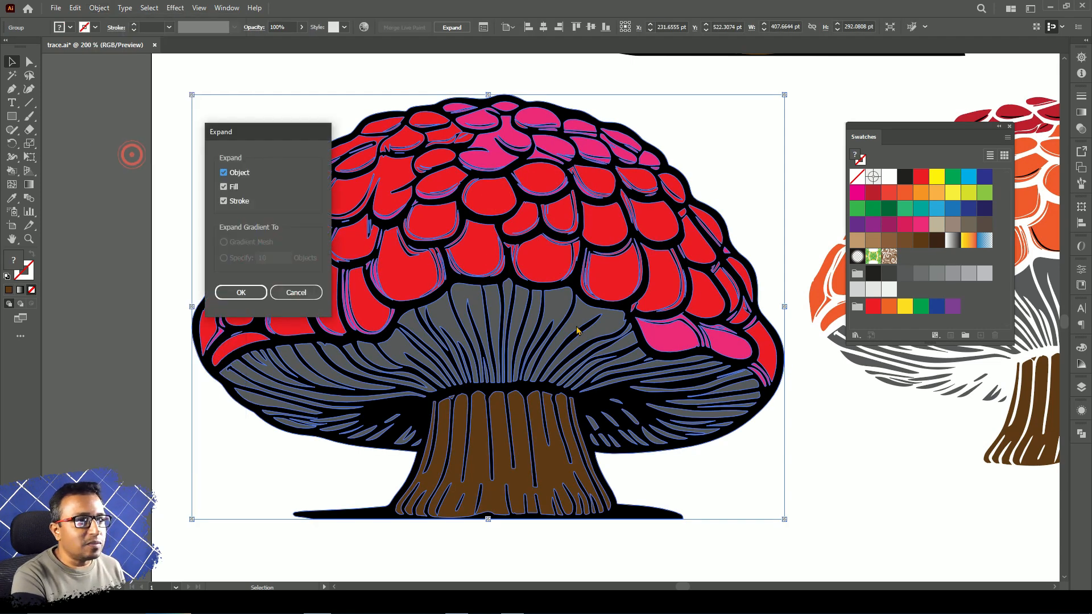
click(241, 289)
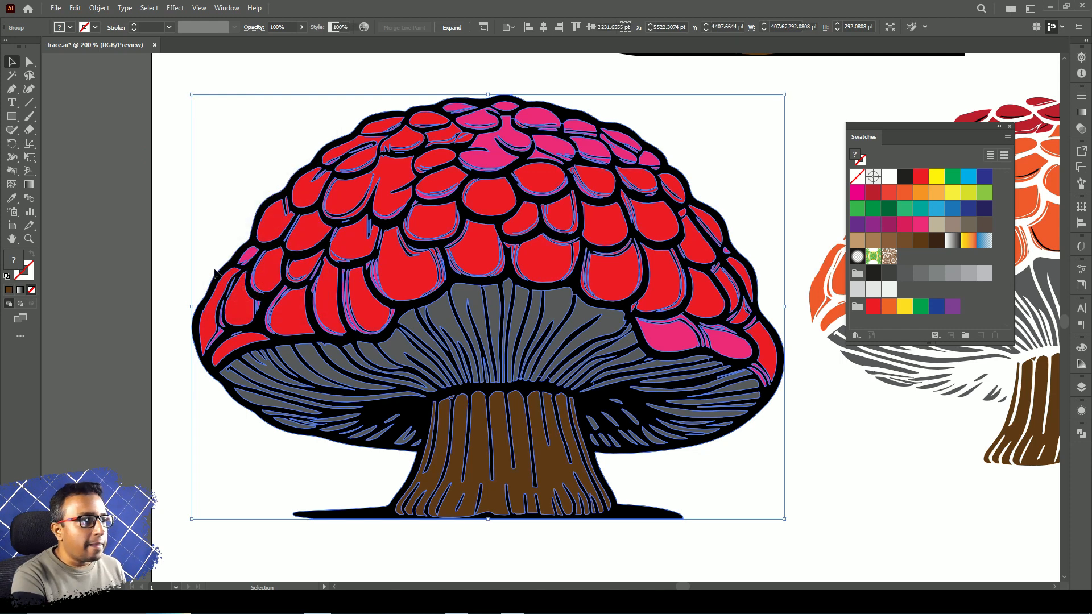
Ungroup the expanded mushroom once and move the artwork about 10 pt right and 3 pt up.
click(99, 8)
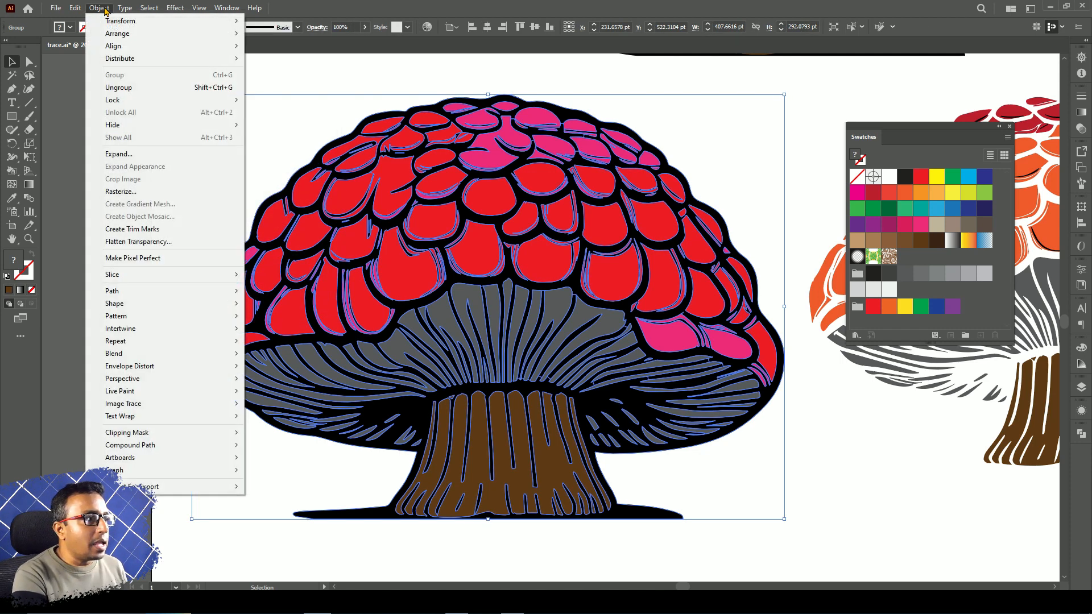
click(139, 87)
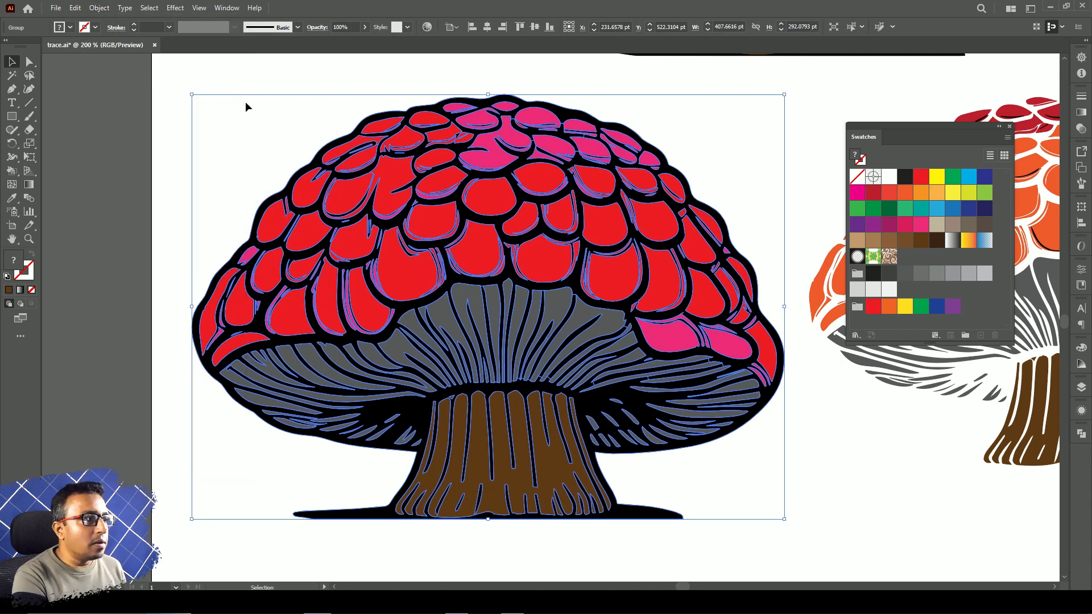
click(344, 77)
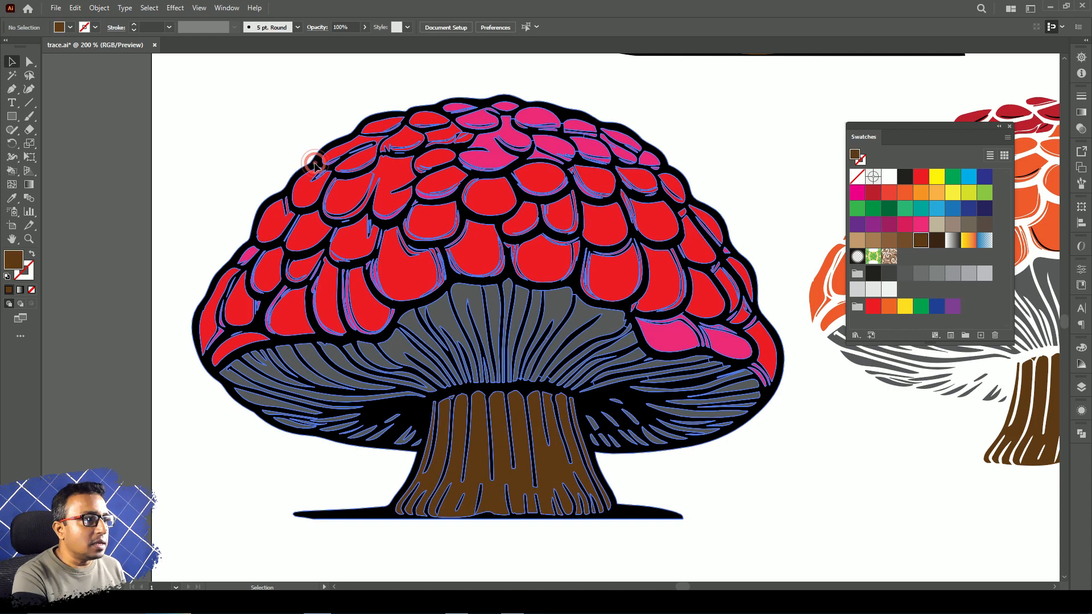
mouse_move(312, 164)
mouse_down()
mouse_move(289, 182)
mouse_move(327, 162)
mouse_up()
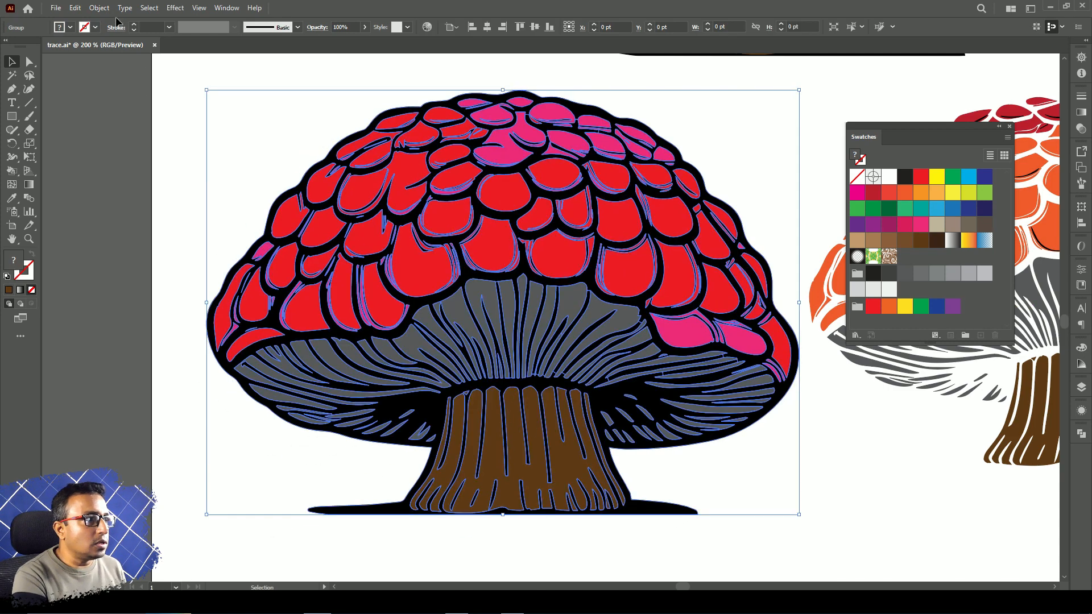
Ungroup the mushroom again and move the black outline about 150 pt left and 15 pt down, away from the colour fills.
click(99, 8)
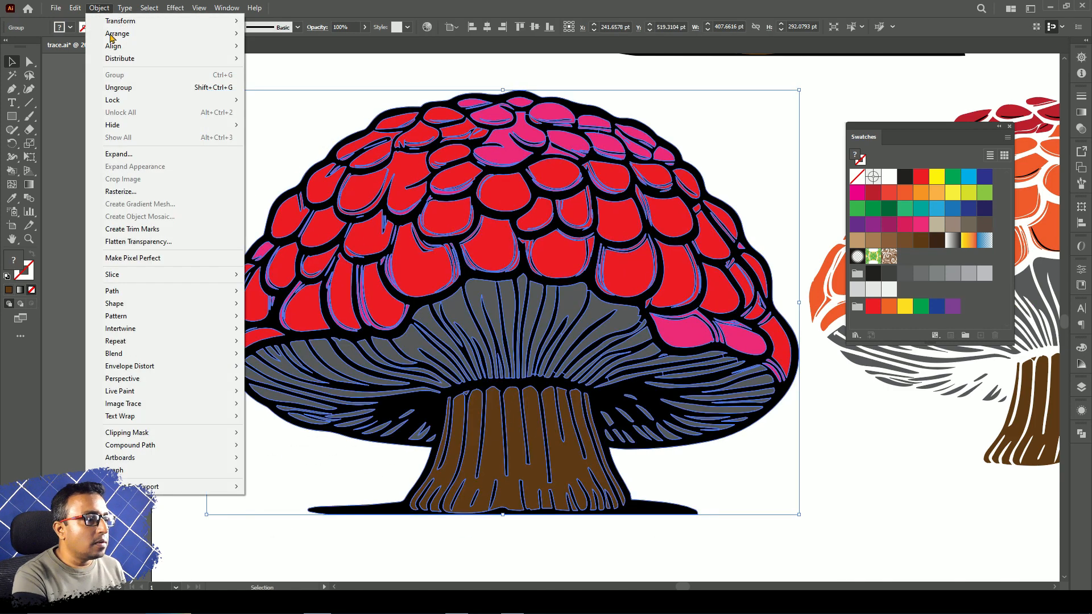
click(127, 87)
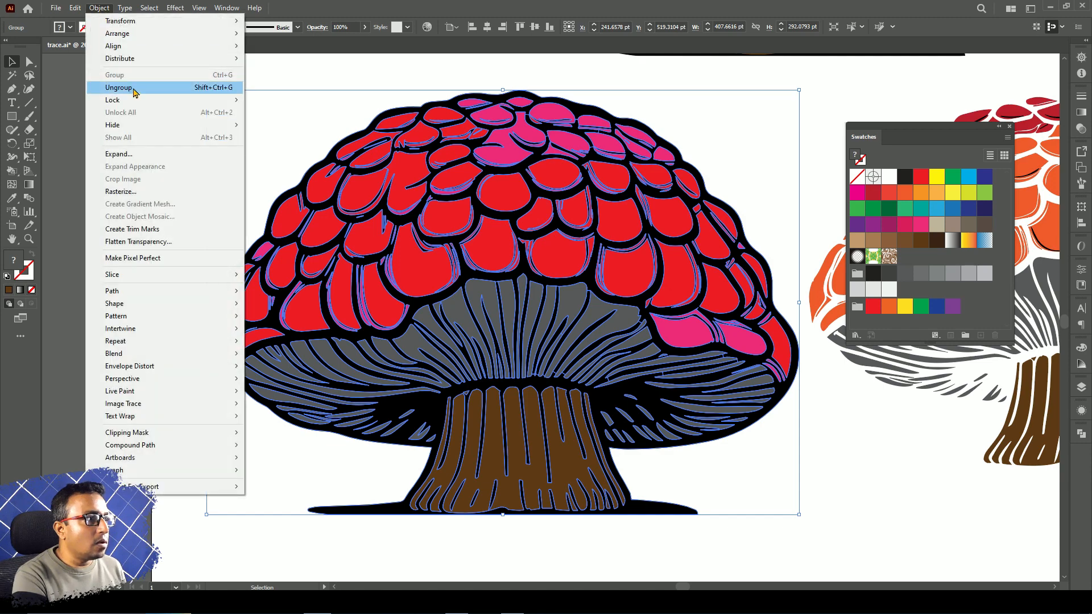
click(127, 88)
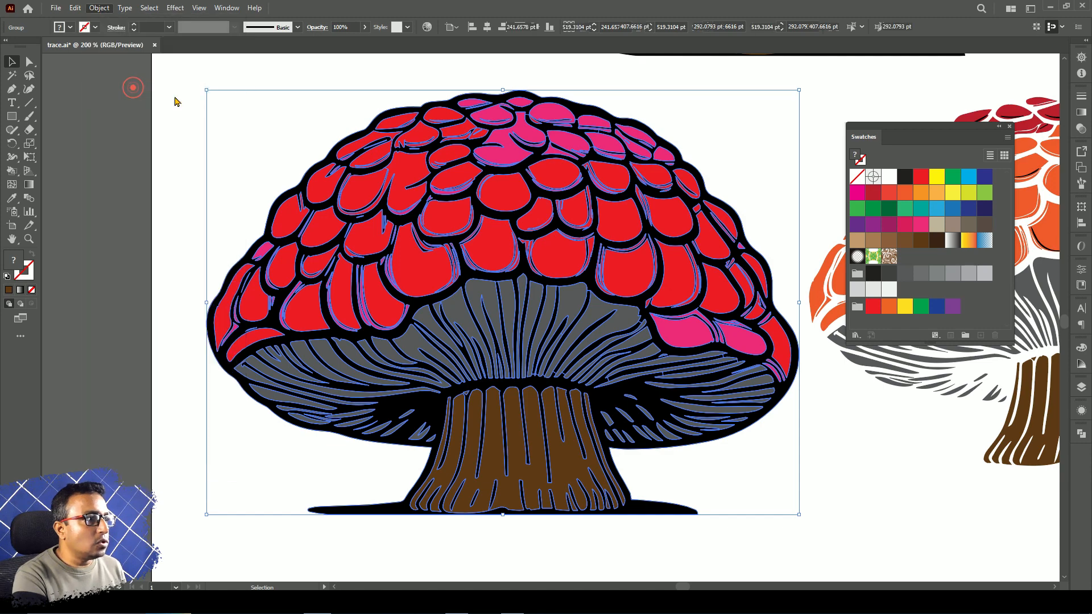
click(250, 72)
drag(273, 209, 103, 226)
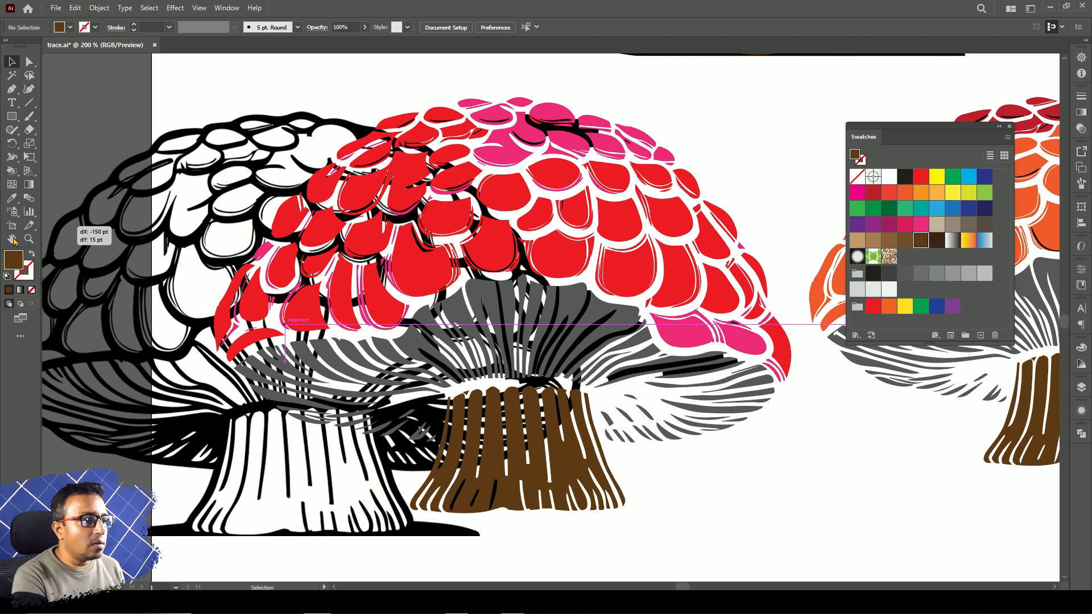
Undo the black outline's last move and select the outline over the colour fills.
drag(13, 237, 14, 239)
click(393, 408)
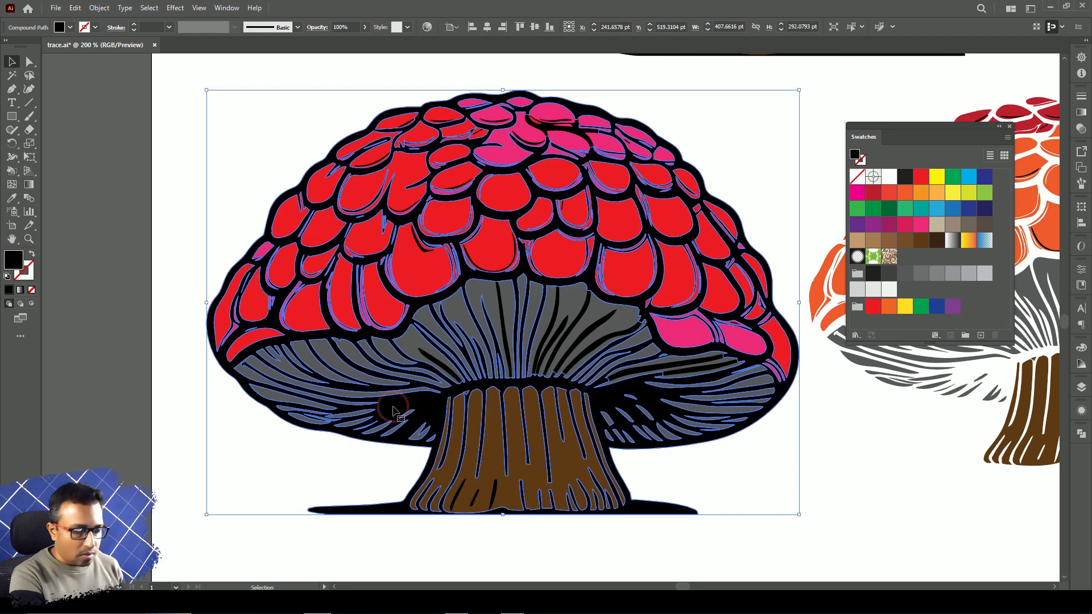
Select all black-filled shapes with the Magic Wand, delete them and review the remaining colour fills on all three mushrooms.
click(11, 75)
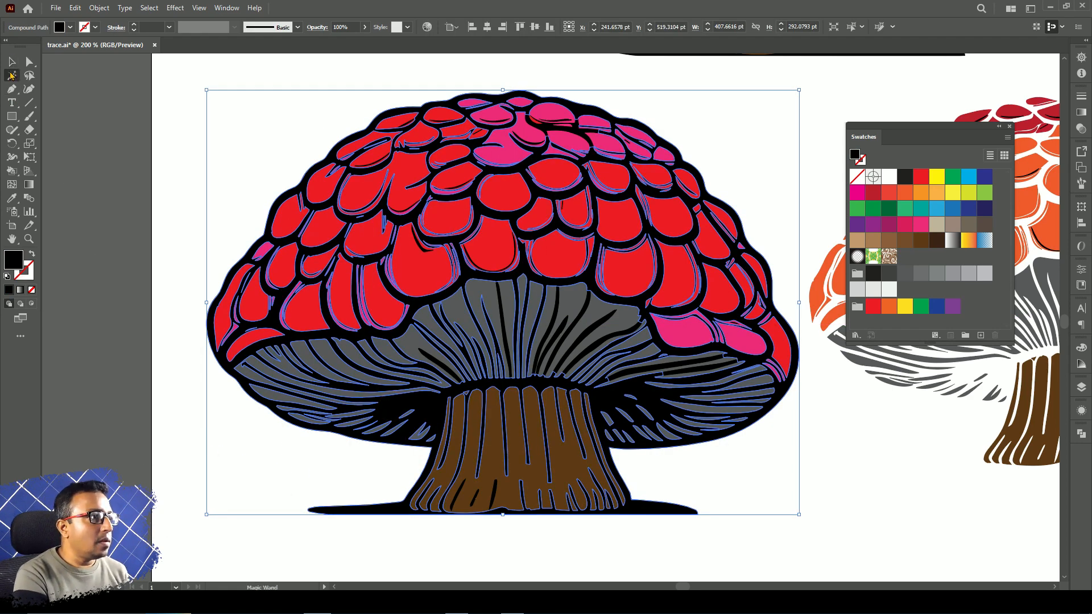
click(437, 409)
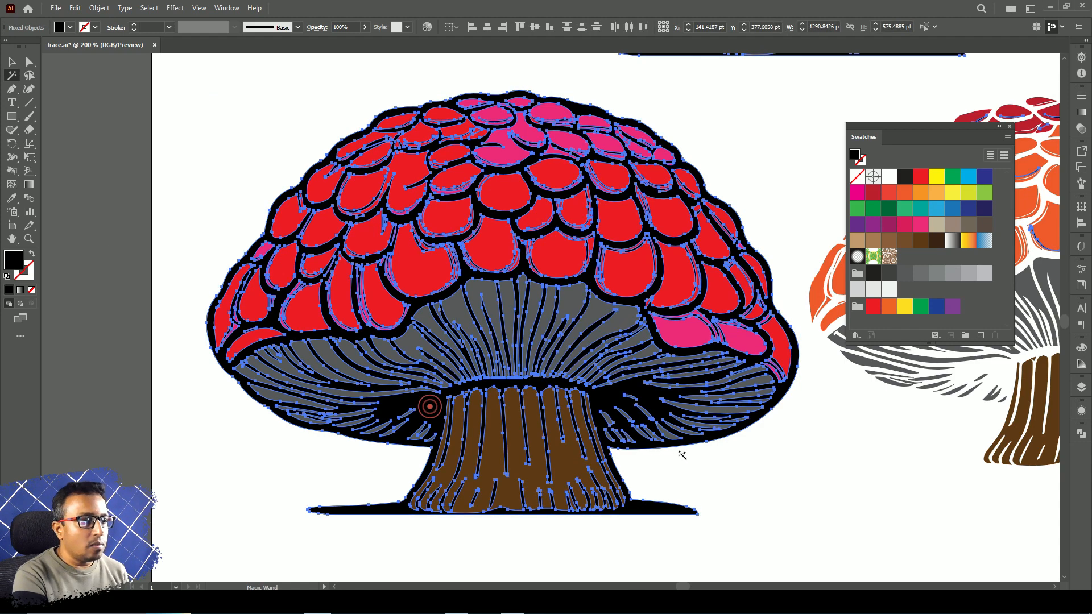
key(Delete)
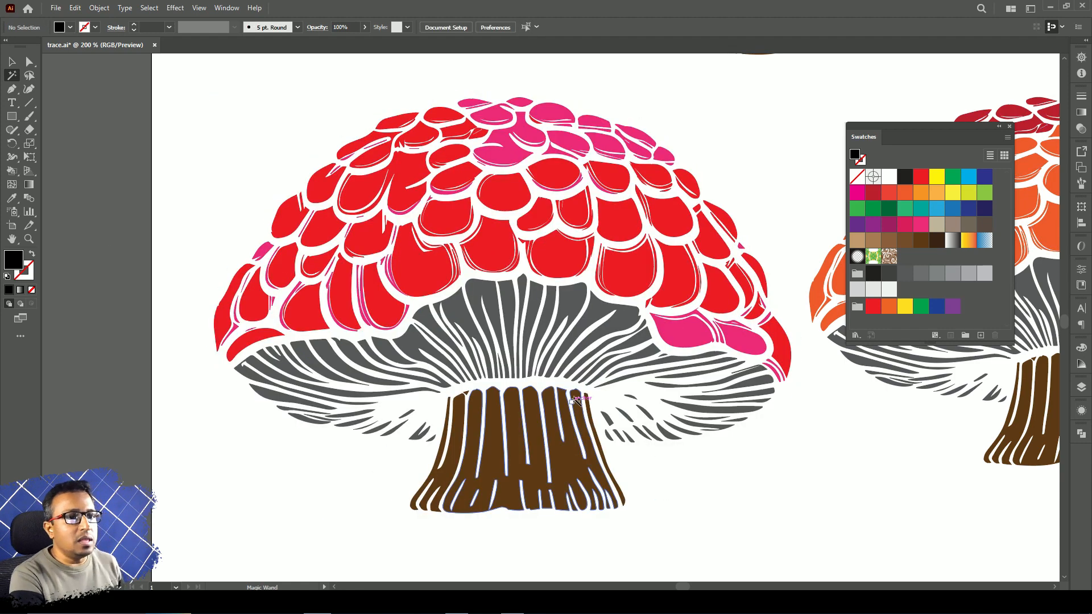
scroll(576, 397, down, 2)
drag(684, 309, 419, 328)
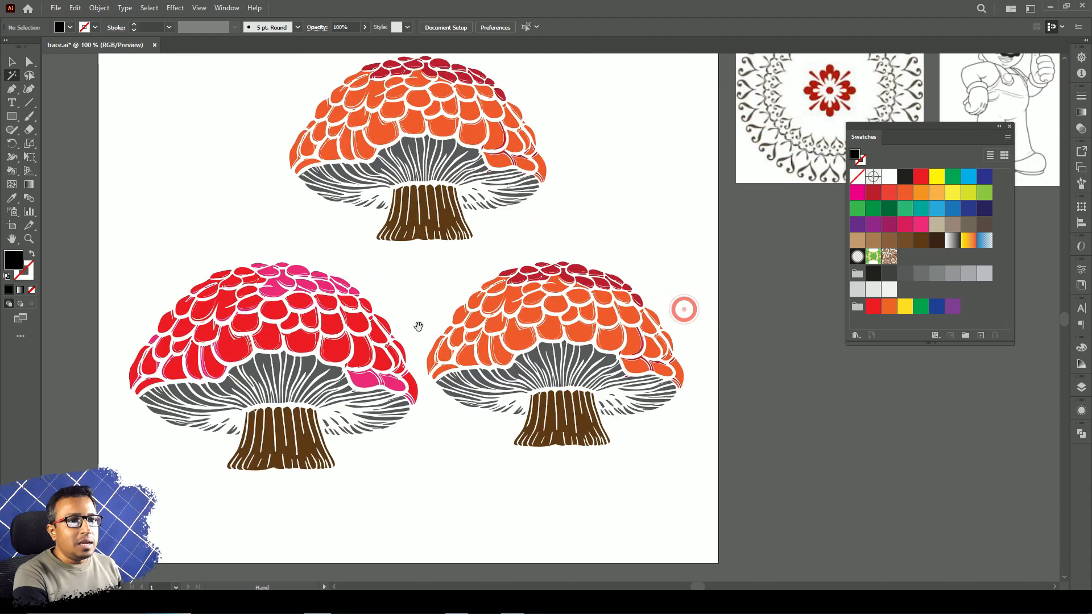
scroll(423, 329, down, 2)
drag(431, 367, 410, 391)
Undo the deletion of the black shapes and deselect the artwork.
click(467, 408)
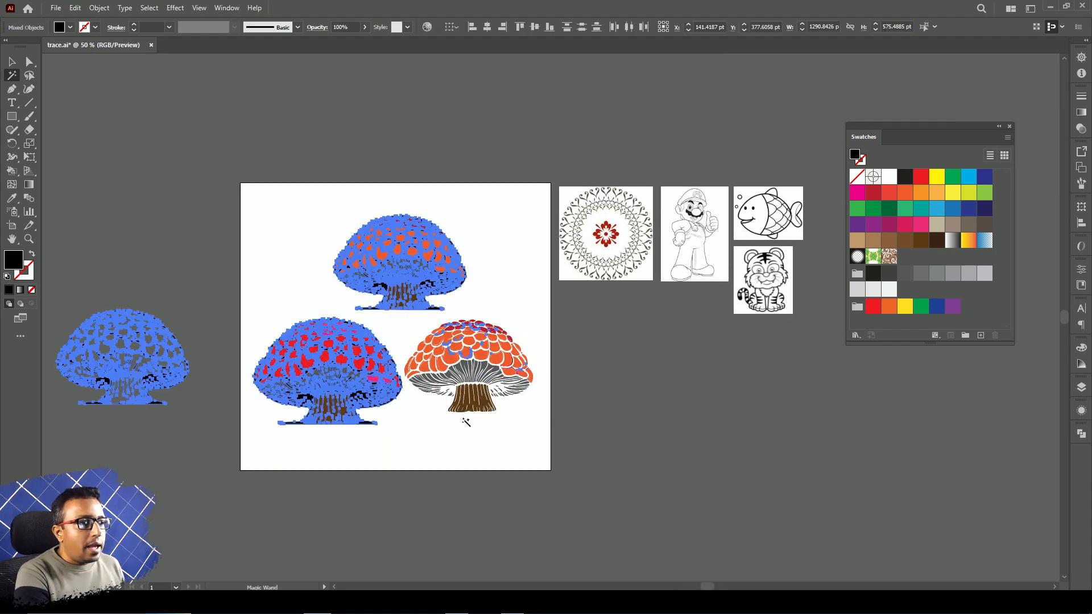
click(8, 63)
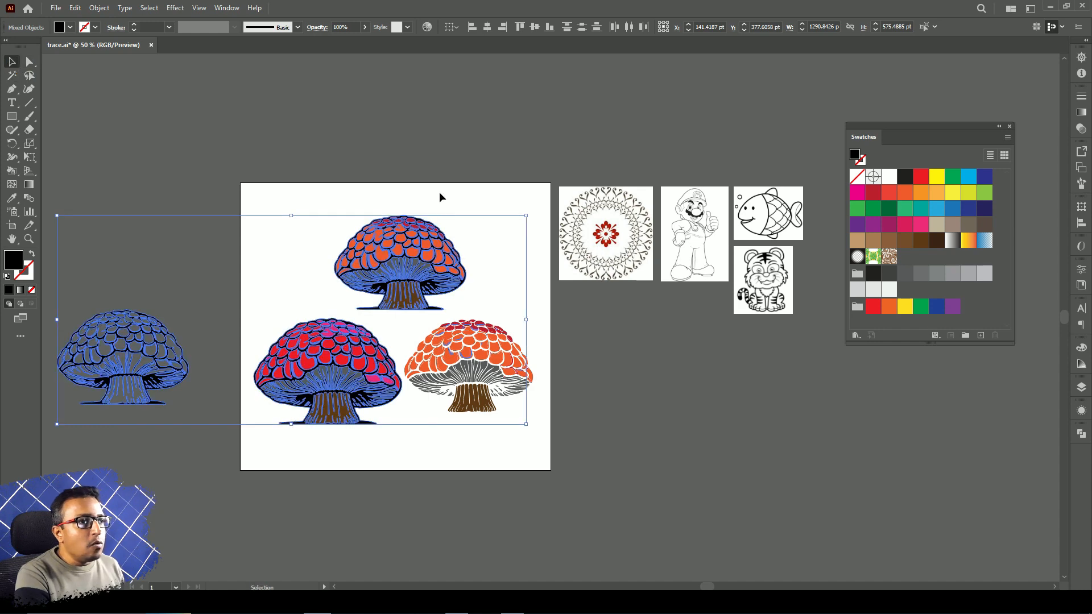
click(517, 199)
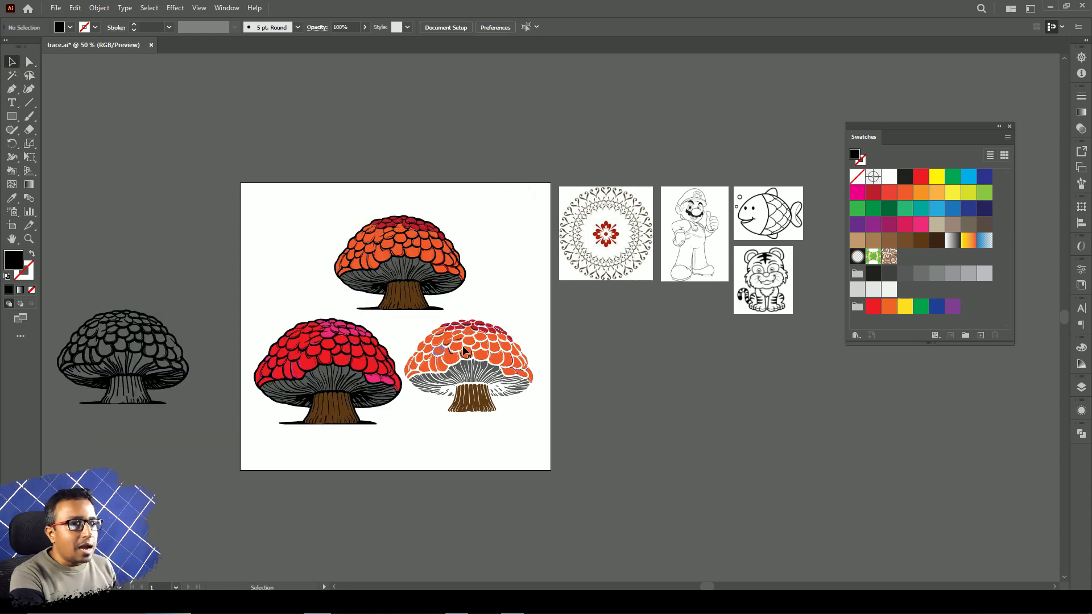
Move the separate black mushroom outline off the artboard and delete the loose orange fills beside the red mushroom.
drag(128, 391, 470, 456)
mouse_move(471, 338)
mouse_down()
mouse_move(520, 323)
mouse_move(481, 335)
mouse_up()
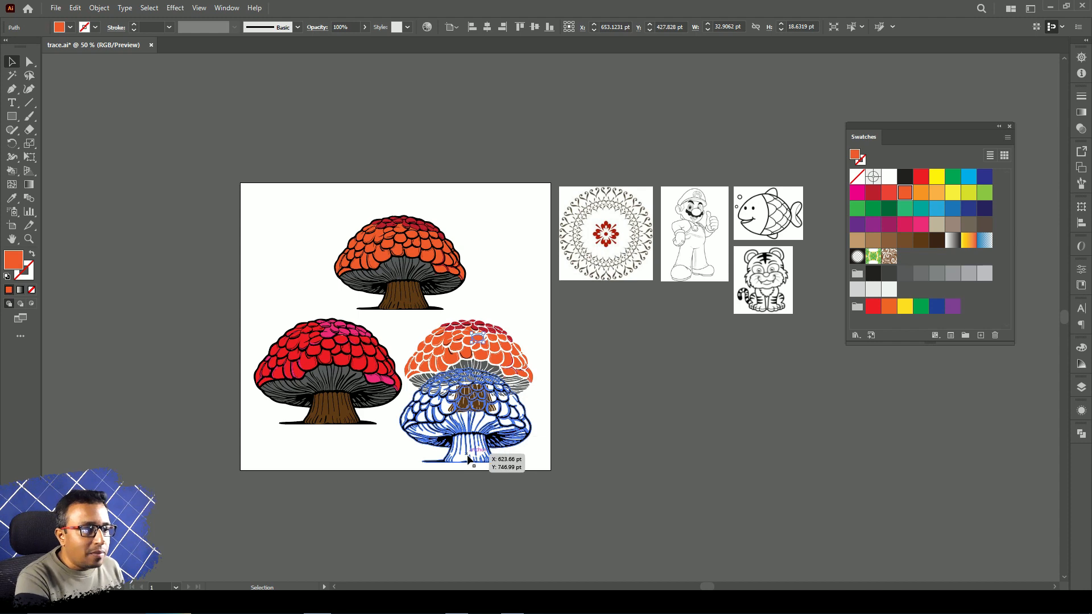
drag(466, 455, 738, 482)
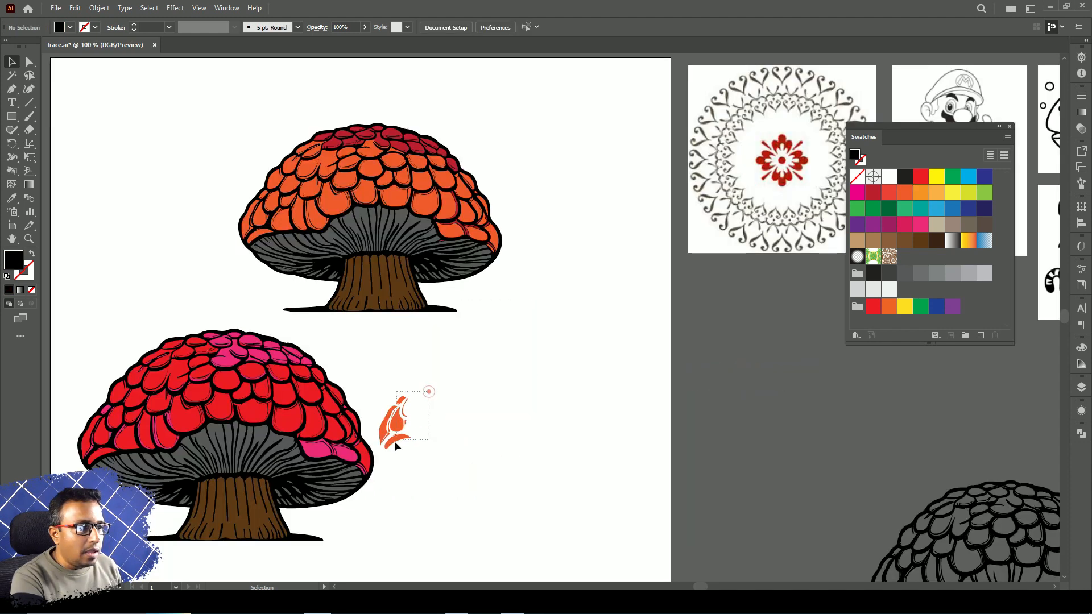
drag(394, 441, 377, 453)
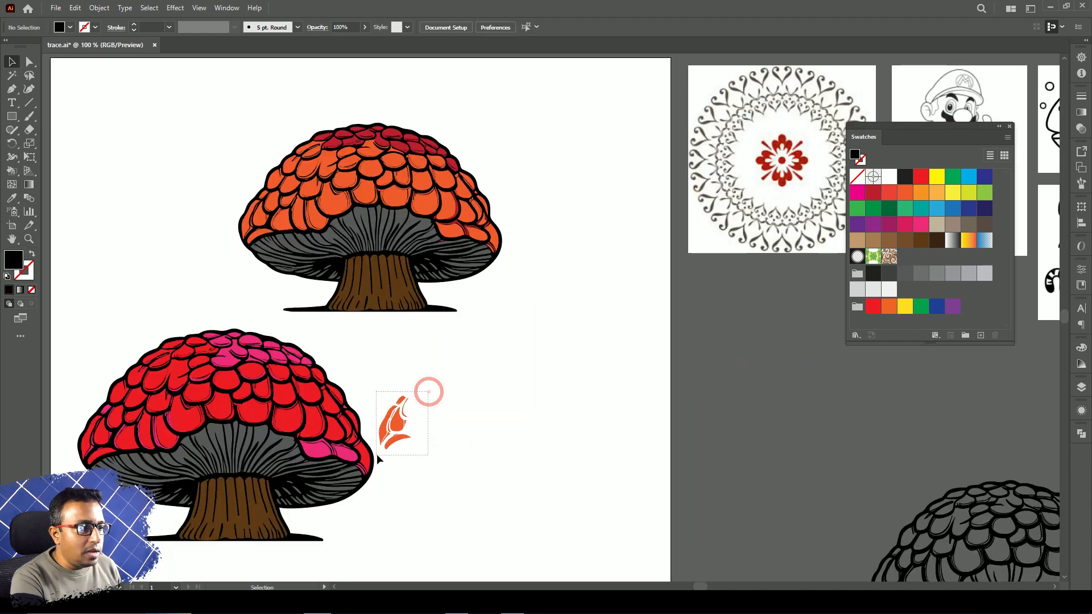
key(Delete)
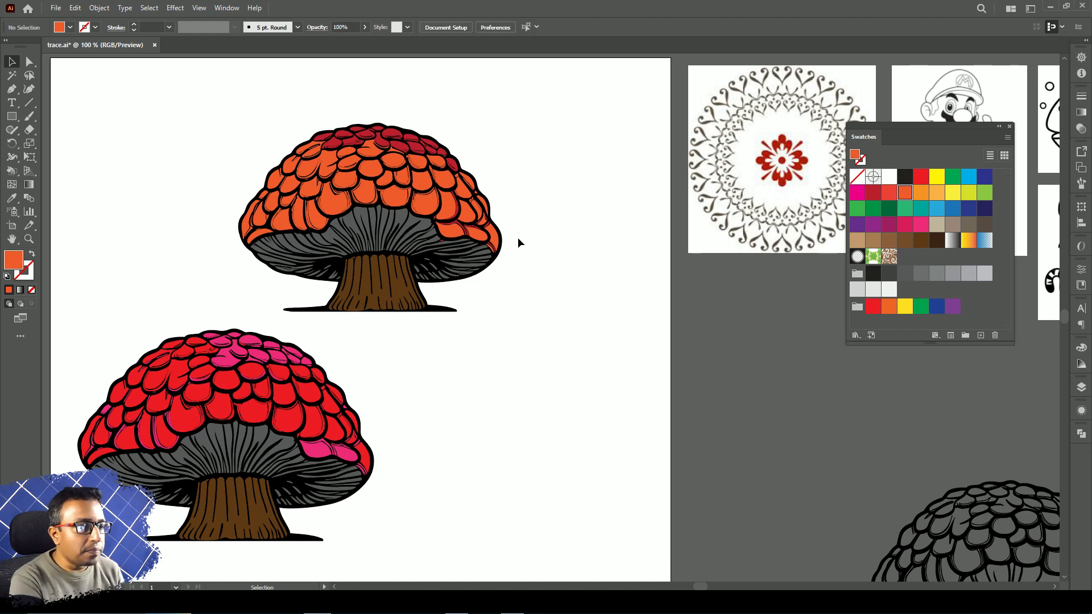
Delete the entire outlined orange mushroom above the red one.
click(425, 200)
drag(543, 101, 223, 313)
key(Delete)
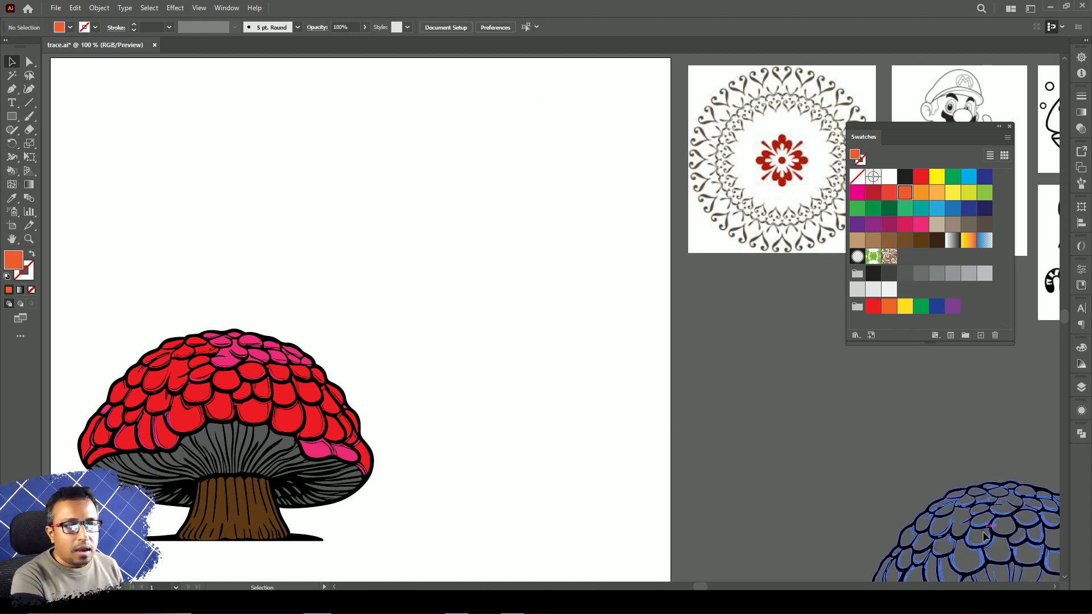
Move the black-and-white mushroom outline back onto the artboard, into its upper-left corner.
drag(981, 543, 461, 197)
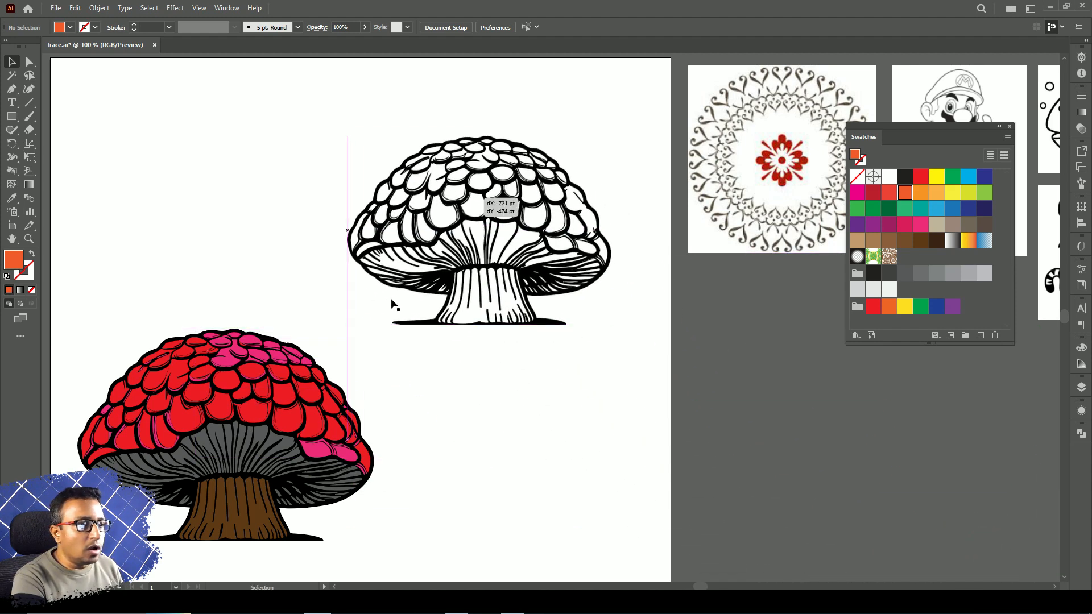
drag(389, 309, 481, 277)
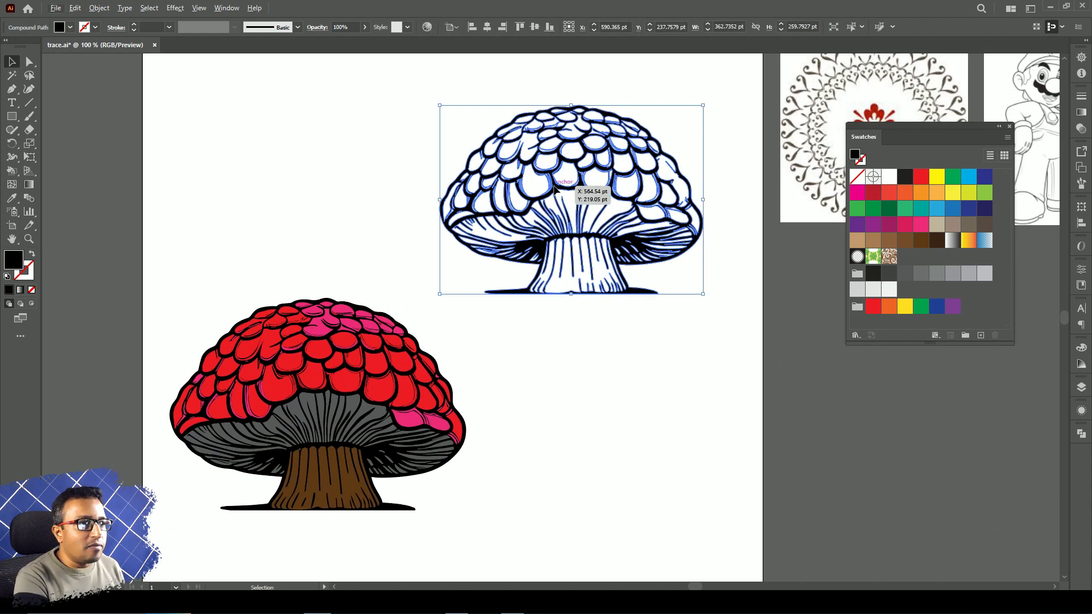
drag(583, 198, 284, 153)
Move the whole red mushroom about 382 pt right and 346 pt up, beside the black-and-white one, and deselect it.
drag(520, 317, 143, 565)
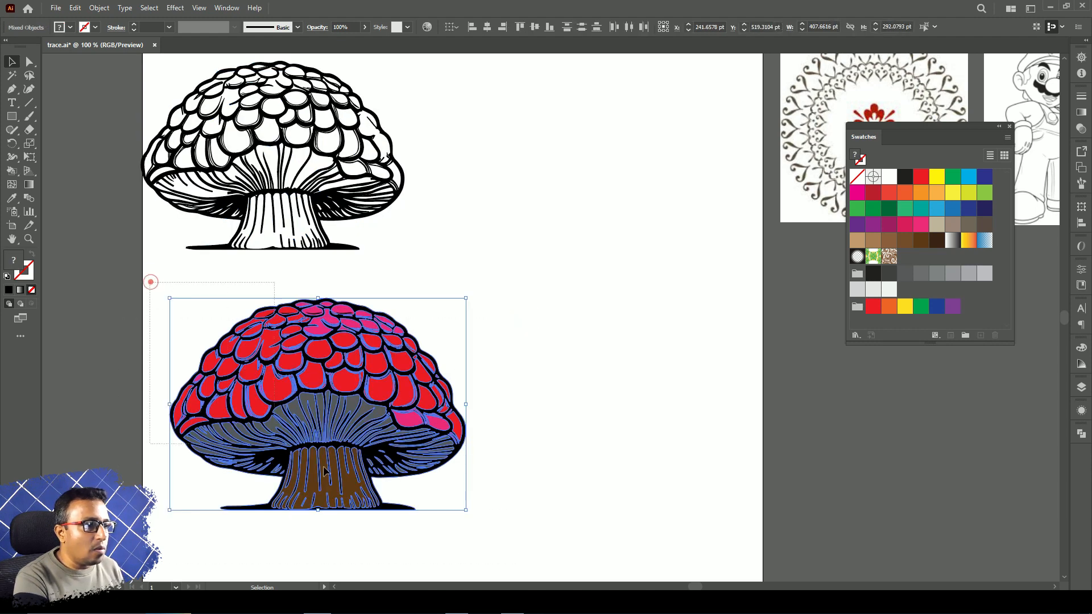
drag(152, 278, 513, 527)
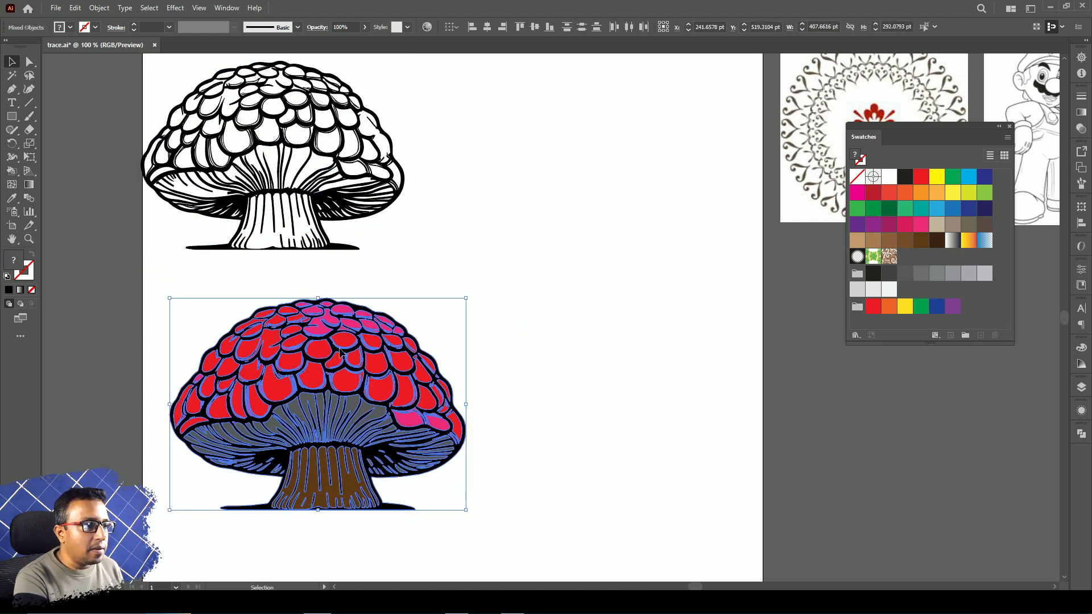
drag(339, 352, 617, 108)
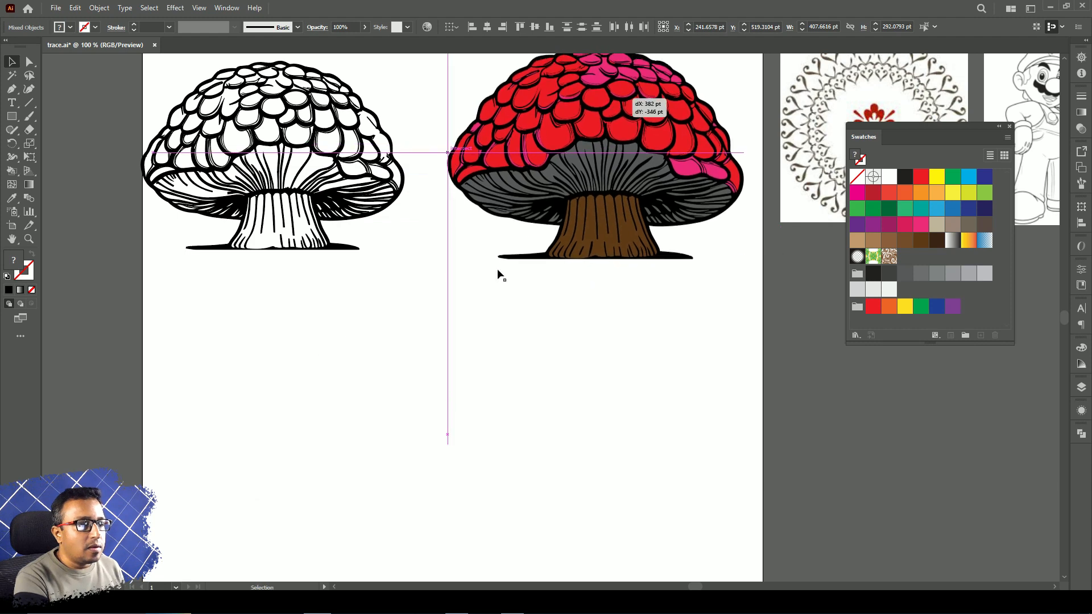
drag(482, 272, 504, 423)
scroll(504, 423, down, 2)
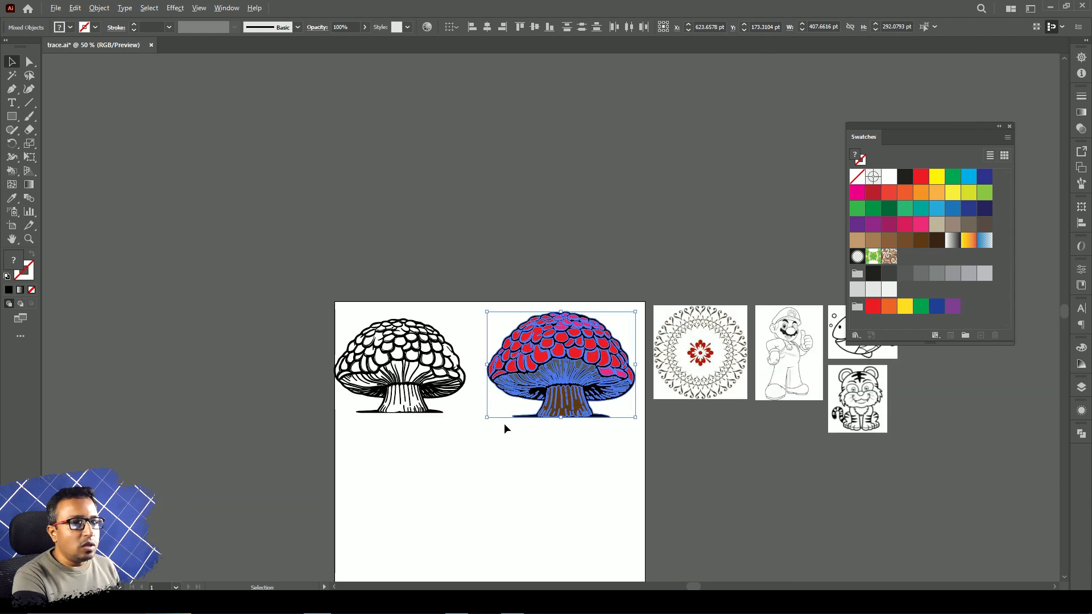
click(716, 473)
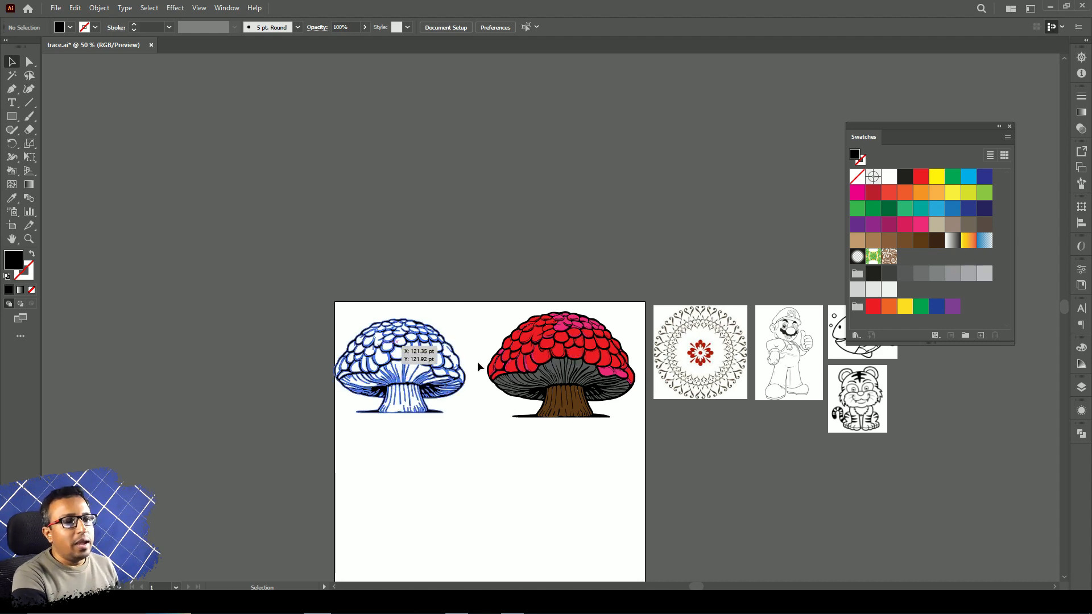
Select the linked tiger image and convert it with Image Trace.
drag(555, 464, 272, 329)
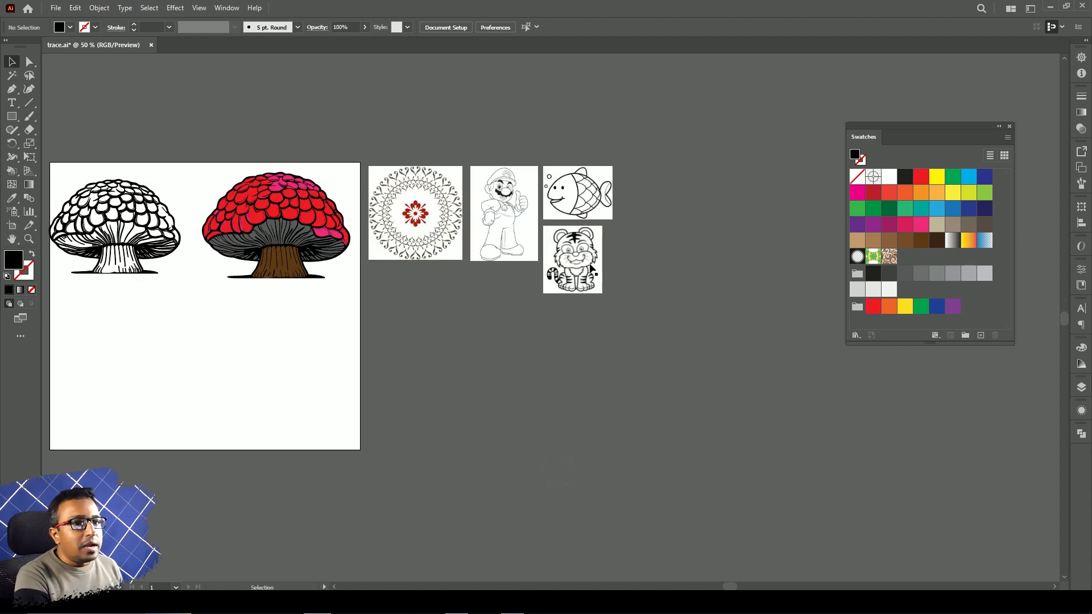
scroll(544, 291, up, 2)
drag(503, 261, 515, 347)
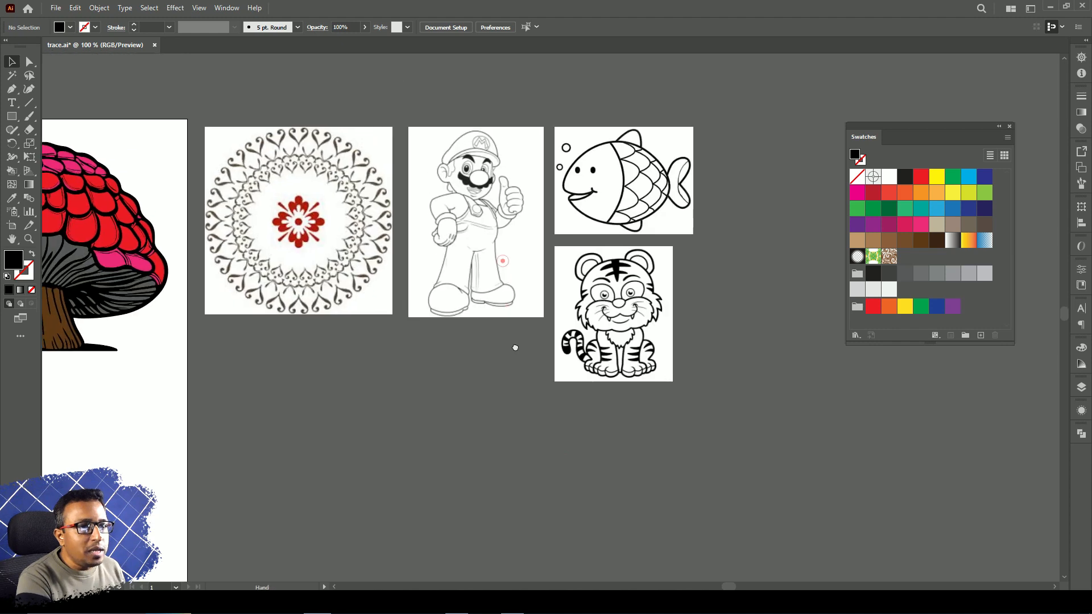
scroll(588, 338, up, 3)
drag(633, 309, 576, 384)
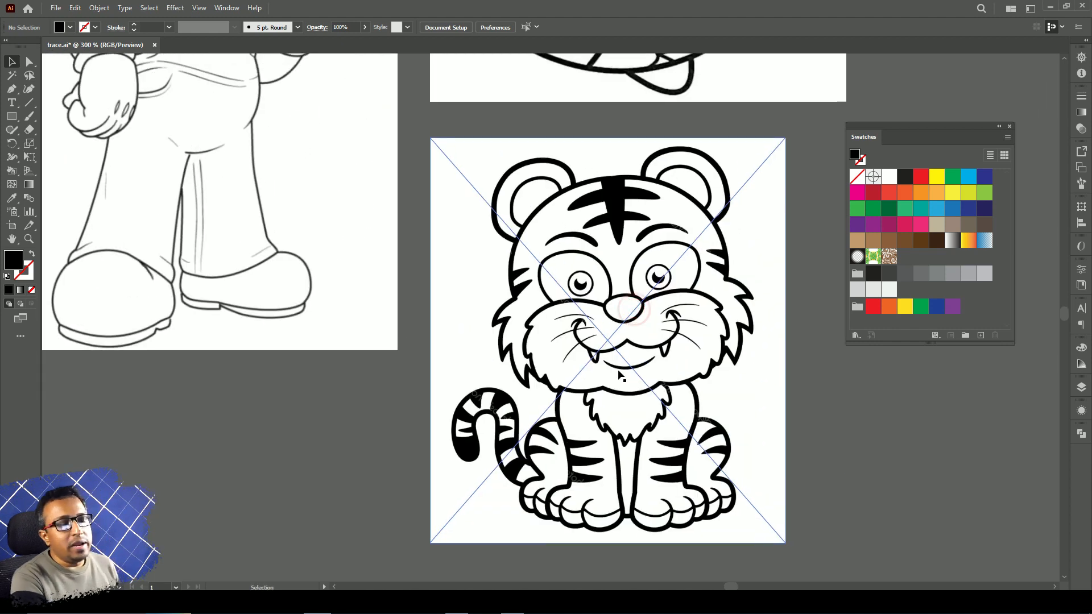
click(603, 226)
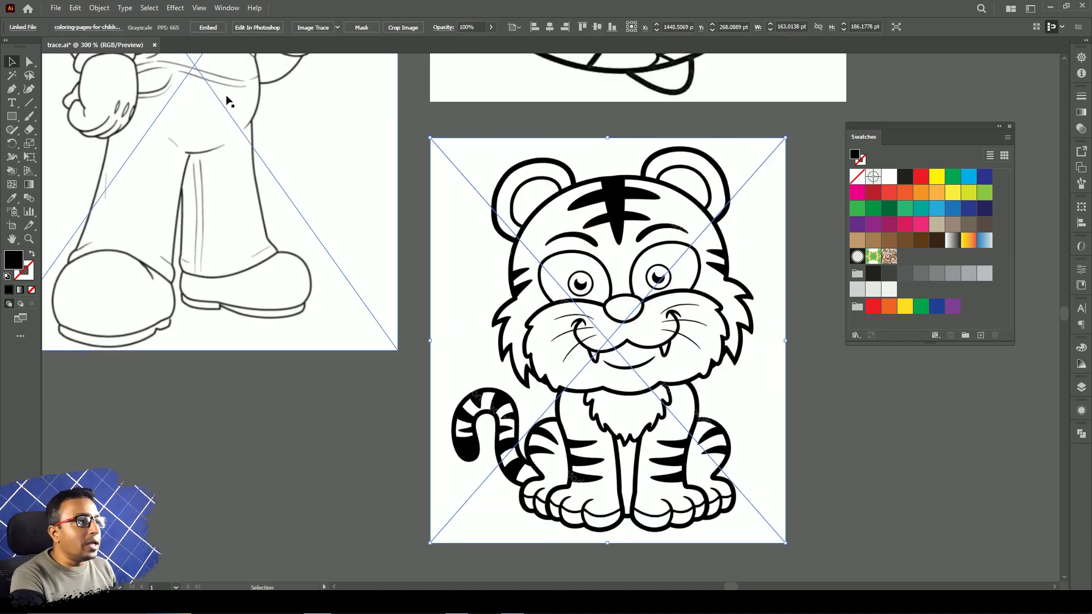
click(315, 30)
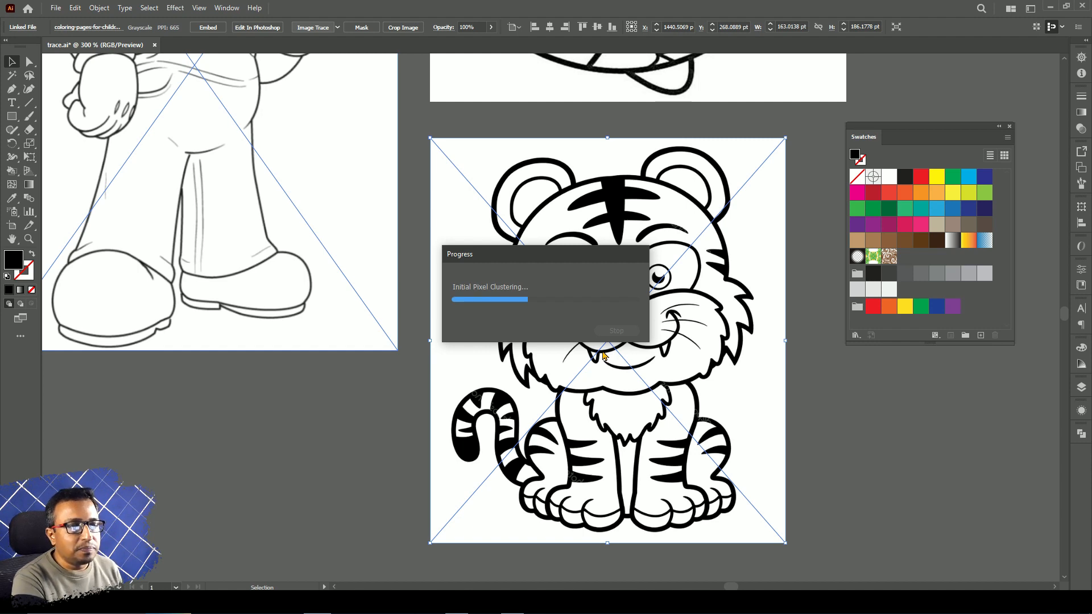
Examine the traced edge of the tiger's nose up close and undo the tracing.
scroll(624, 331, up, 2)
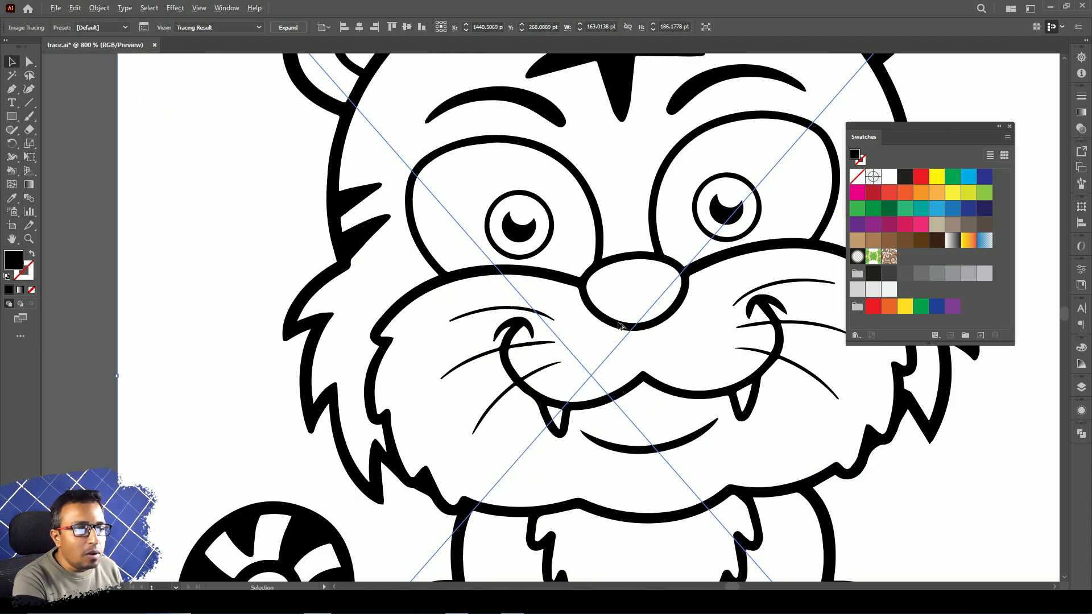
scroll(620, 325, up, 2)
scroll(620, 325, up, 1)
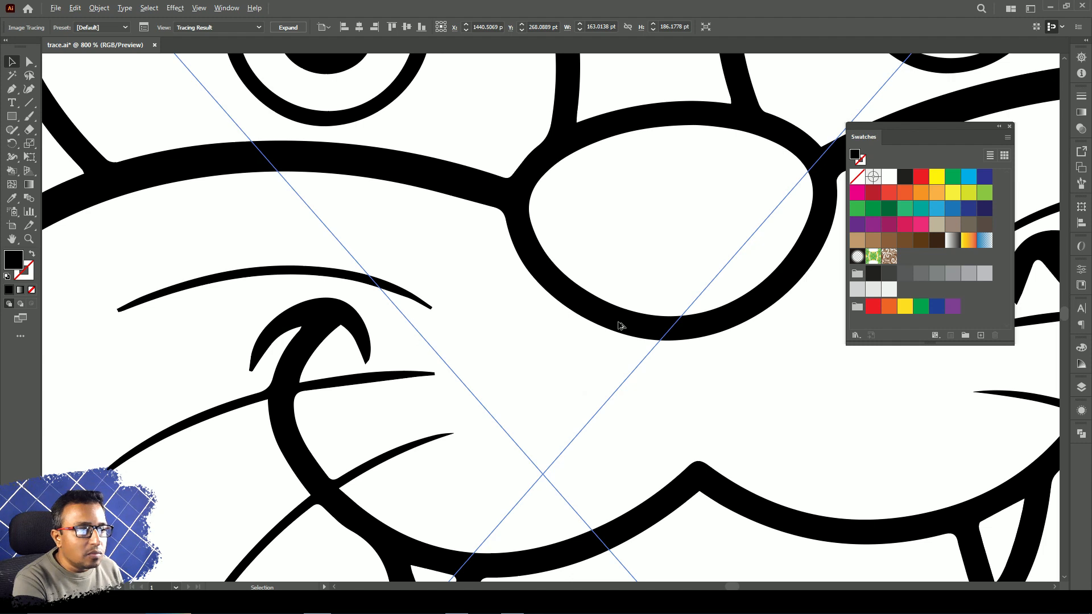
scroll(620, 325, up, 3)
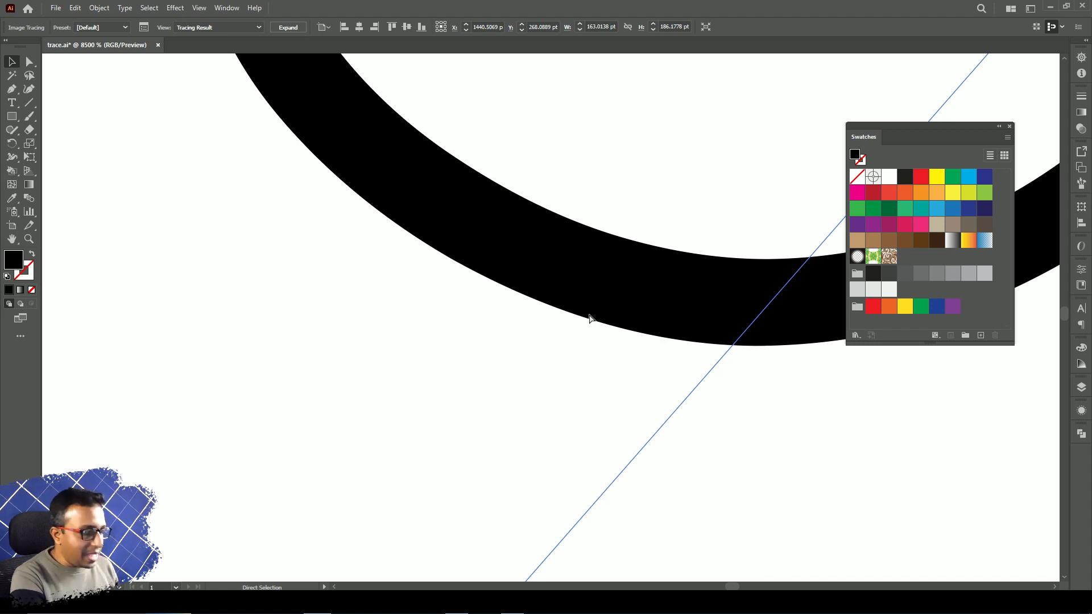
key(ctrl+z)
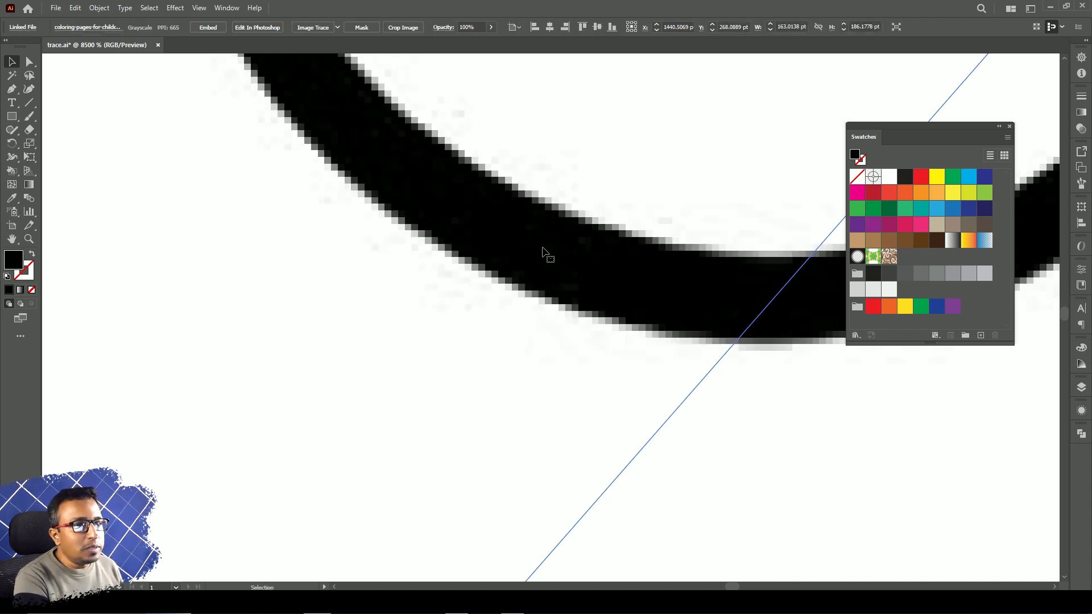
Inspect the pixel edges of the tiger's nose in the original image and run Image Trace on it again.
scroll(542, 233, down, 8)
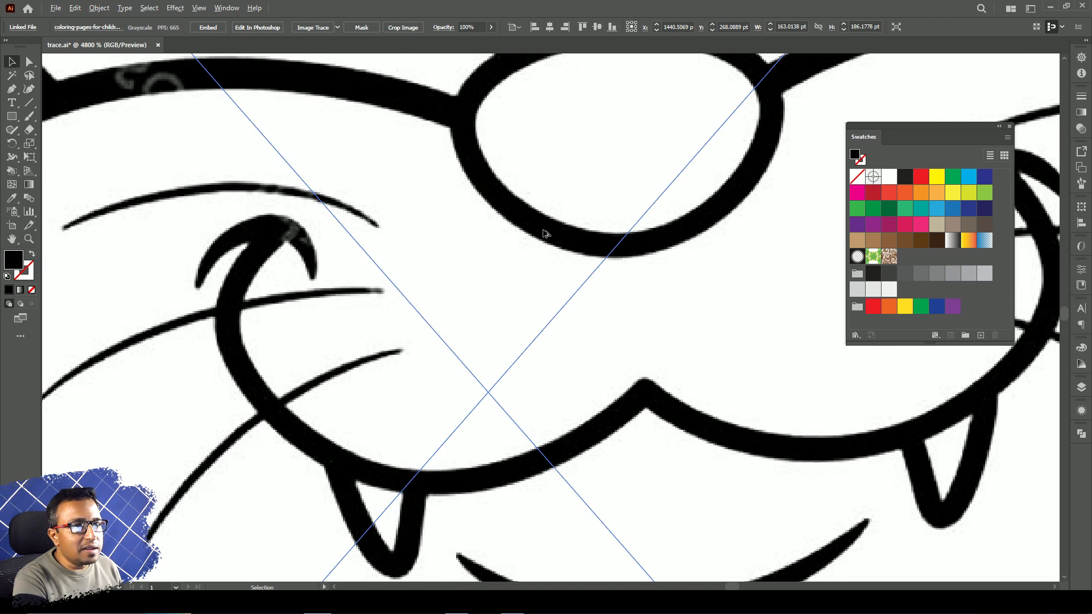
scroll(546, 233, up, 5)
scroll(550, 241, up, 5)
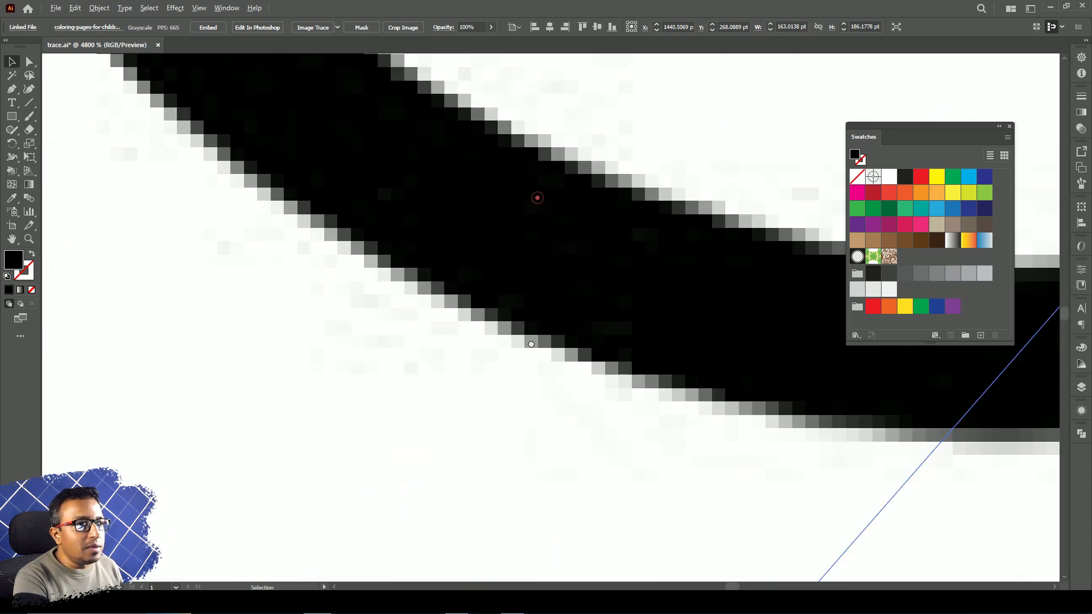
scroll(537, 198, up, 5)
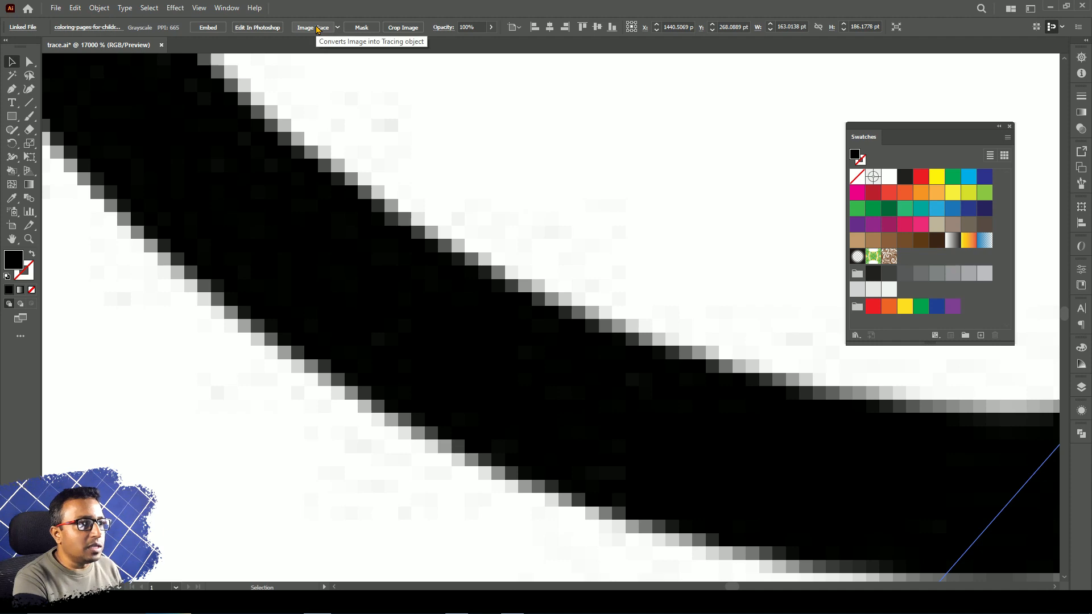
click(316, 29)
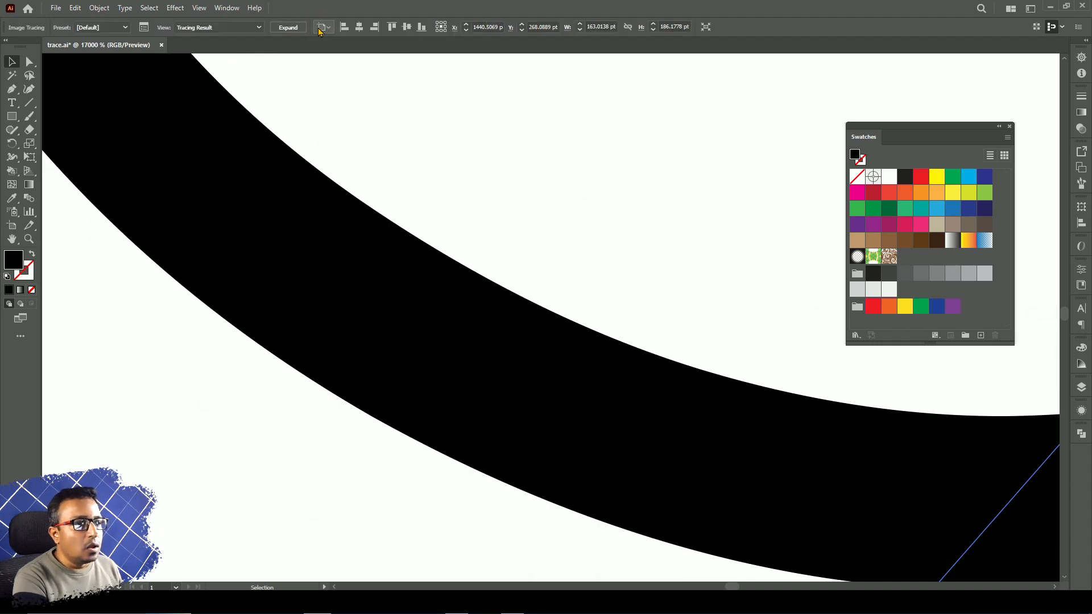
Expand the tiger tracing into editable paths and shift the artwork about 9 pt right and 7 pt down.
scroll(484, 311, down, 6)
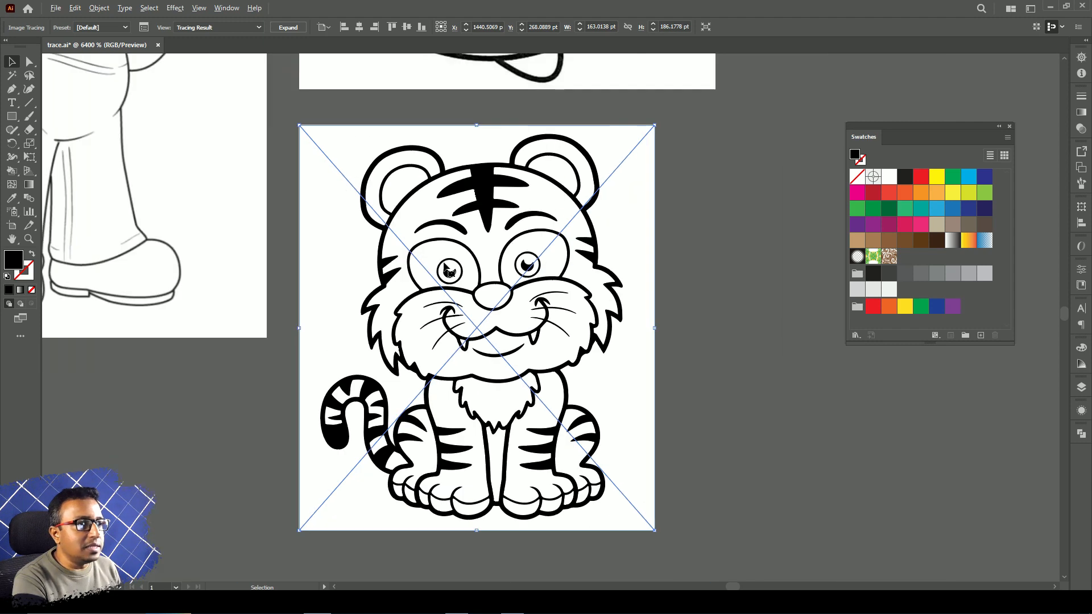
click(102, 8)
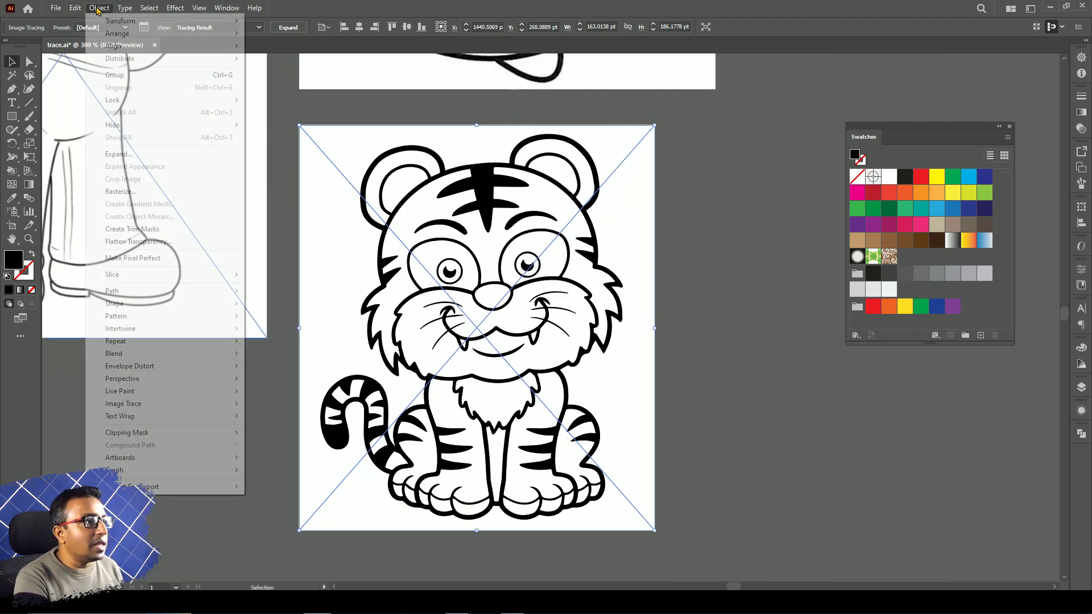
click(134, 154)
click(241, 292)
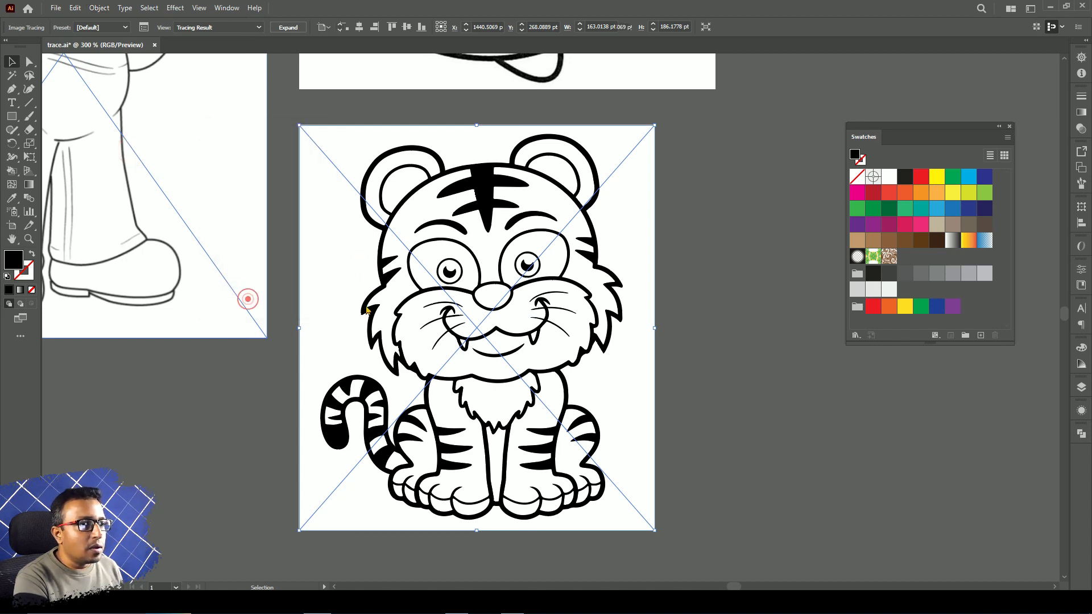
click(752, 261)
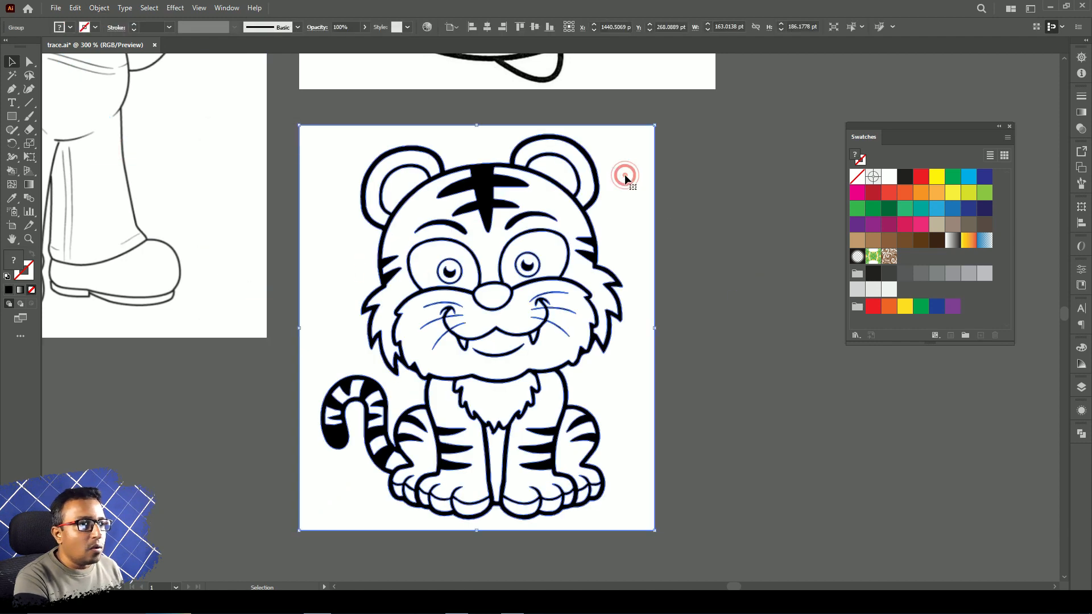
mouse_move(625, 174)
mouse_down()
mouse_move(646, 215)
mouse_move(644, 190)
mouse_up()
Select all white areas of the expanded tiger with the Magic Wand tool and delete them.
click(11, 75)
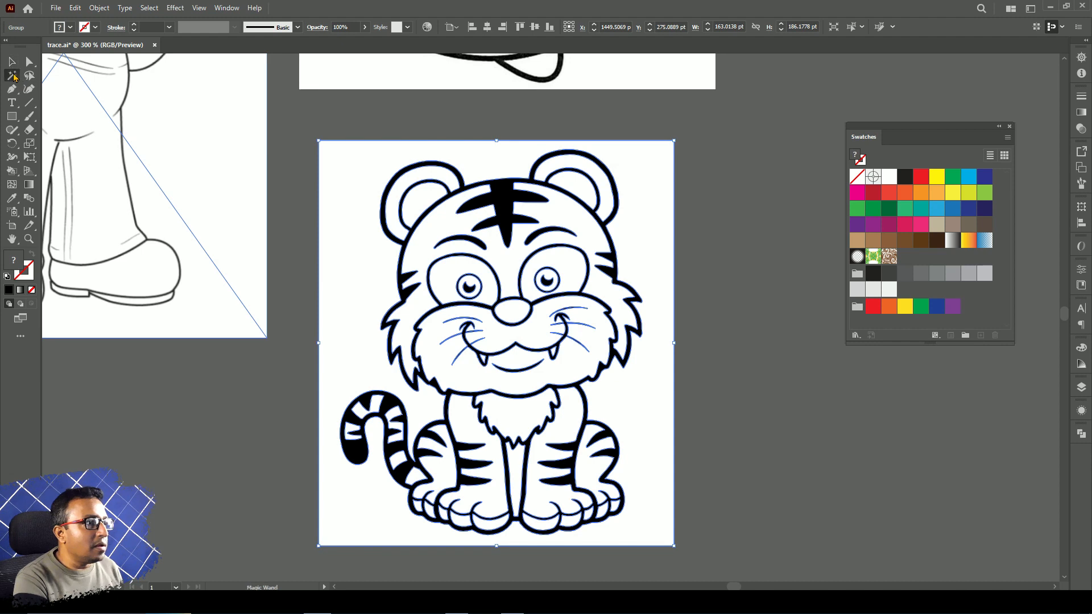
click(645, 166)
key(Delete)
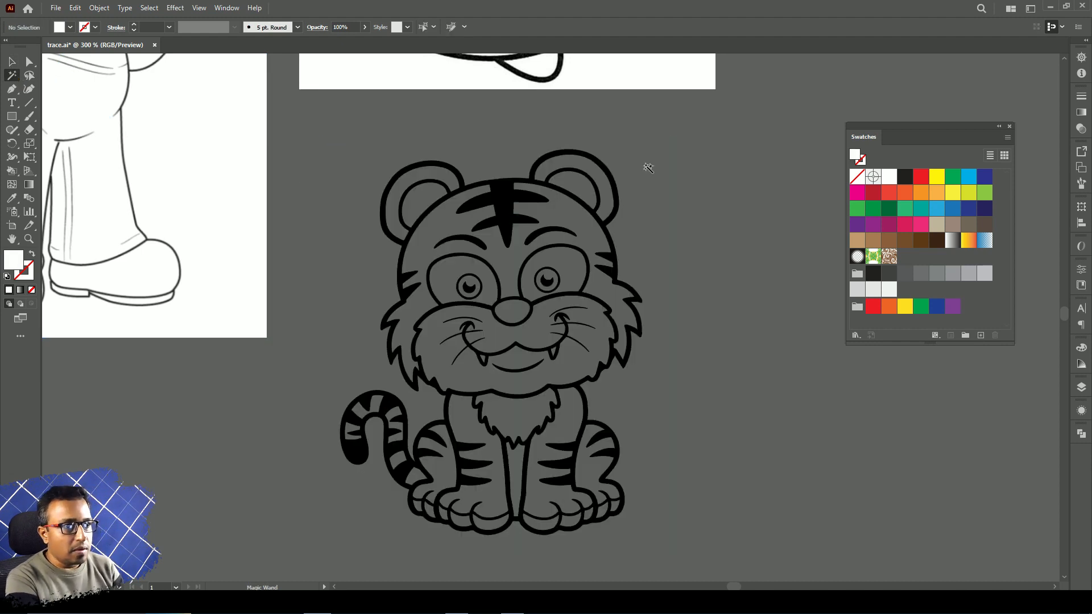
Try the black tiger outline over the neighbouring Mario drawing, and place it on the empty canvas at about X 1467 pt, Y 273 pt.
click(12, 61)
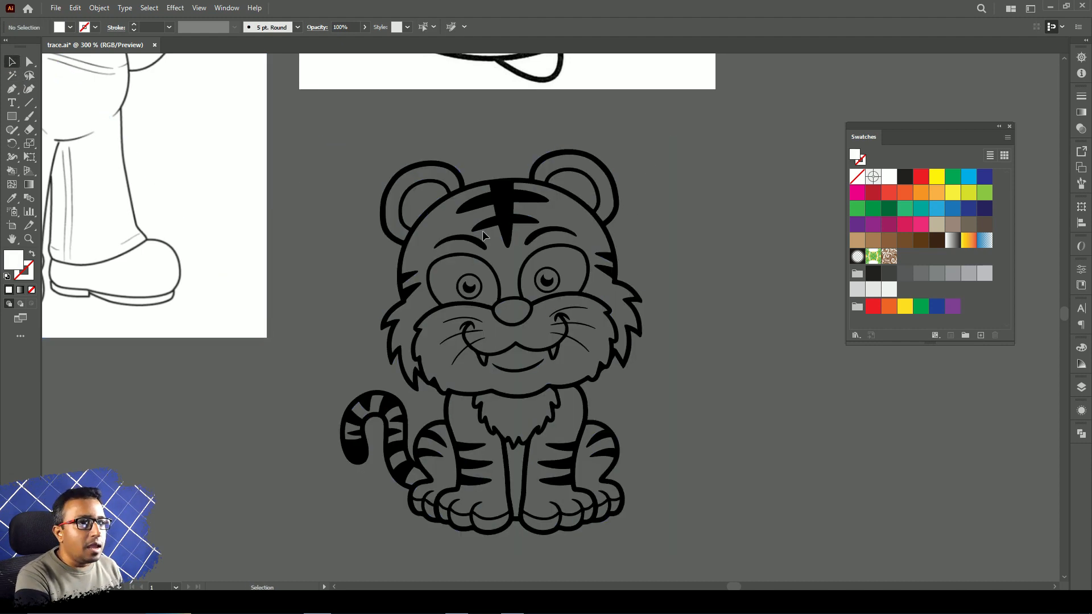
drag(510, 222, 271, 180)
drag(404, 256, 404, 257)
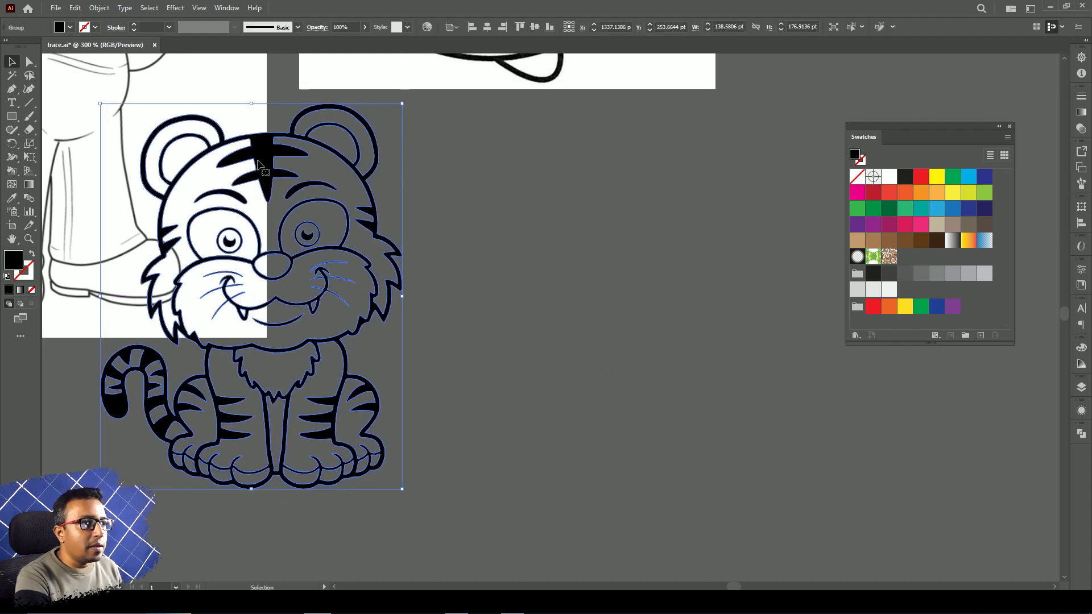
drag(258, 164, 543, 207)
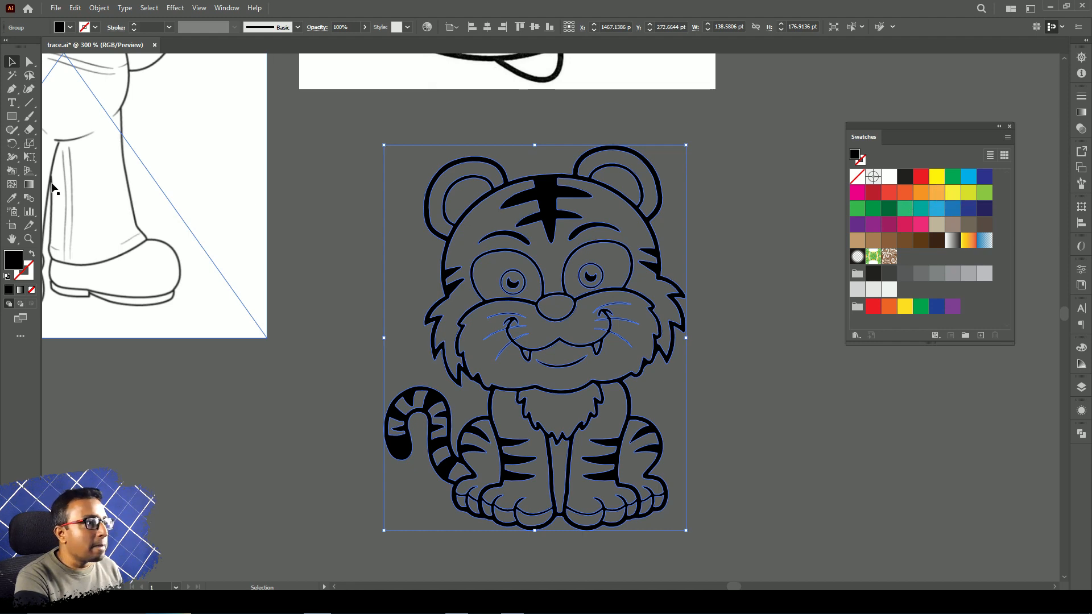
Fill the tiger's forehead, muzzle and cheek fur with yellow using the Live Paint Bucket.
click(15, 171)
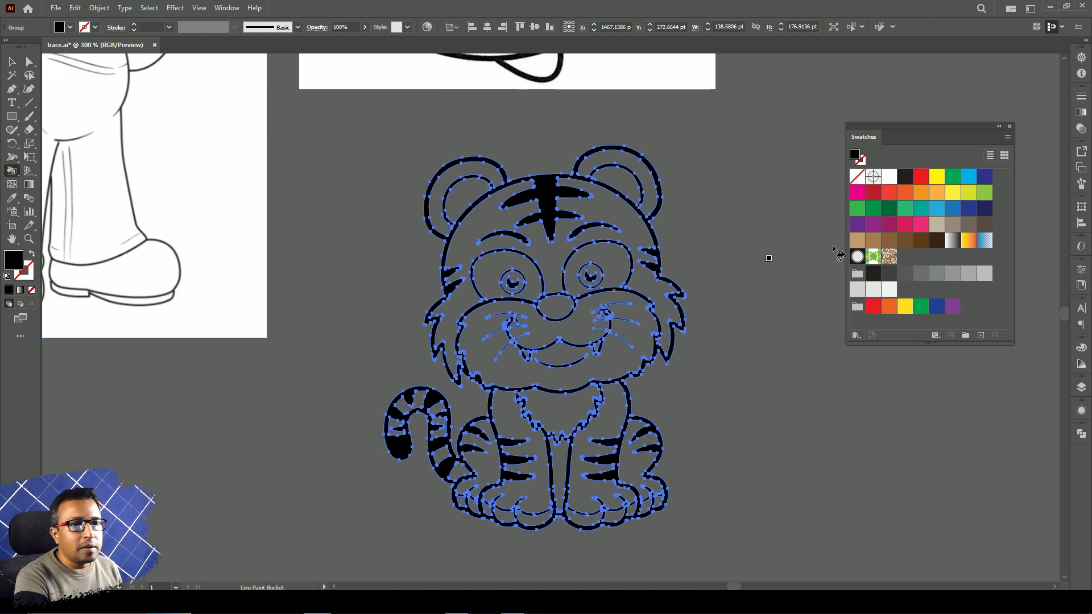
click(935, 178)
click(621, 212)
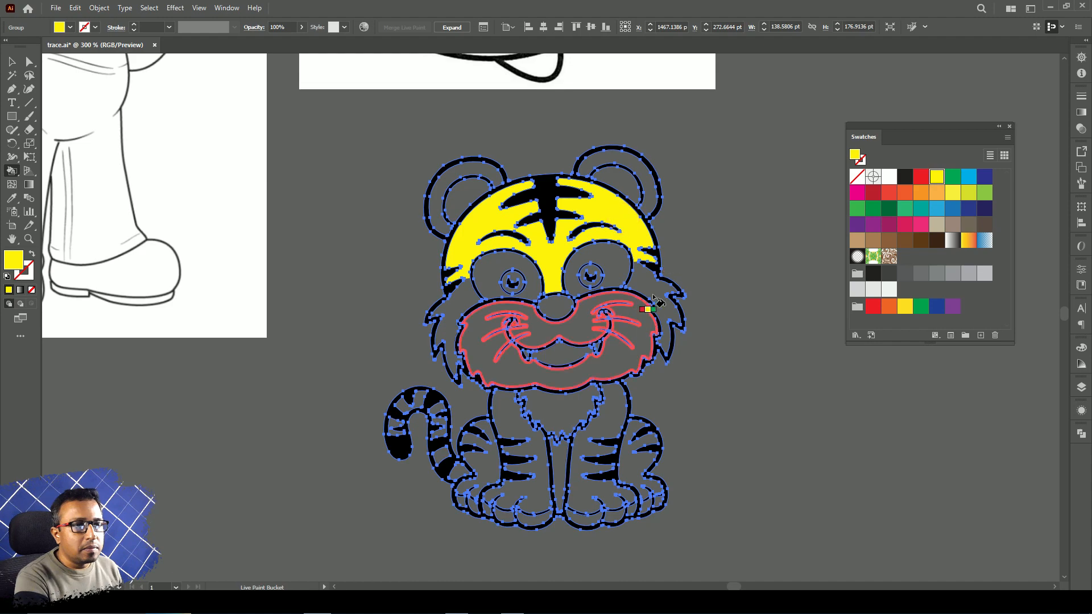
click(614, 362)
click(449, 327)
Paint the tiger's front legs and both haunches yellow.
click(507, 419)
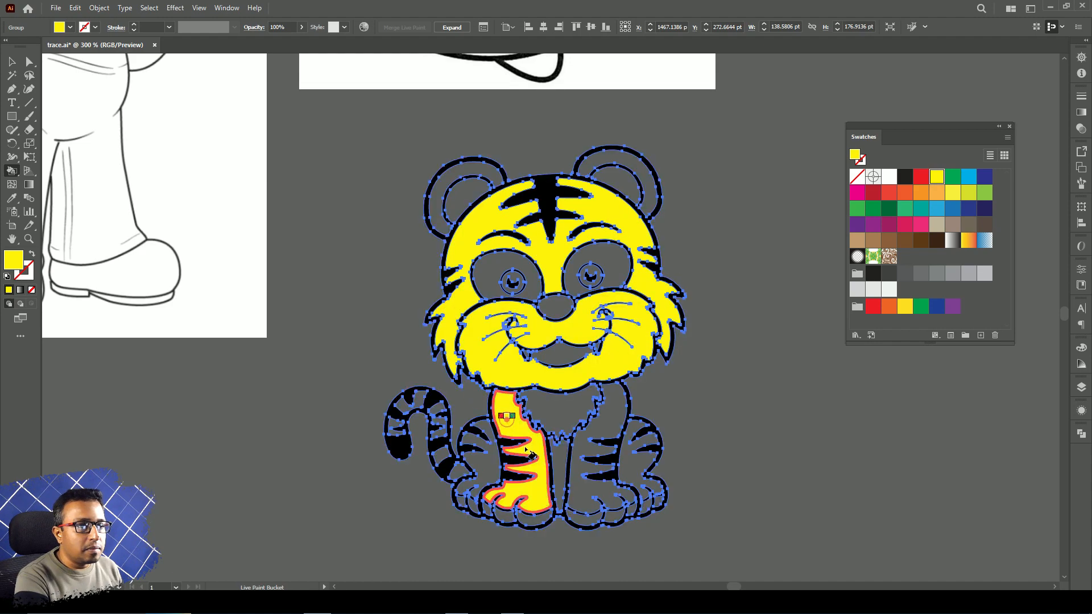
click(607, 423)
click(642, 473)
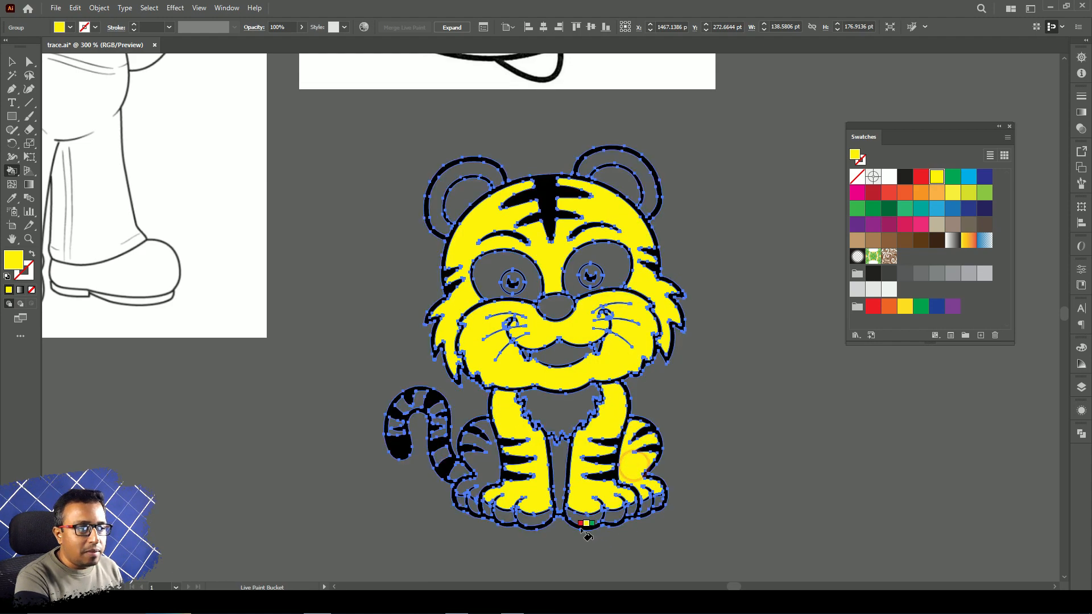
click(477, 462)
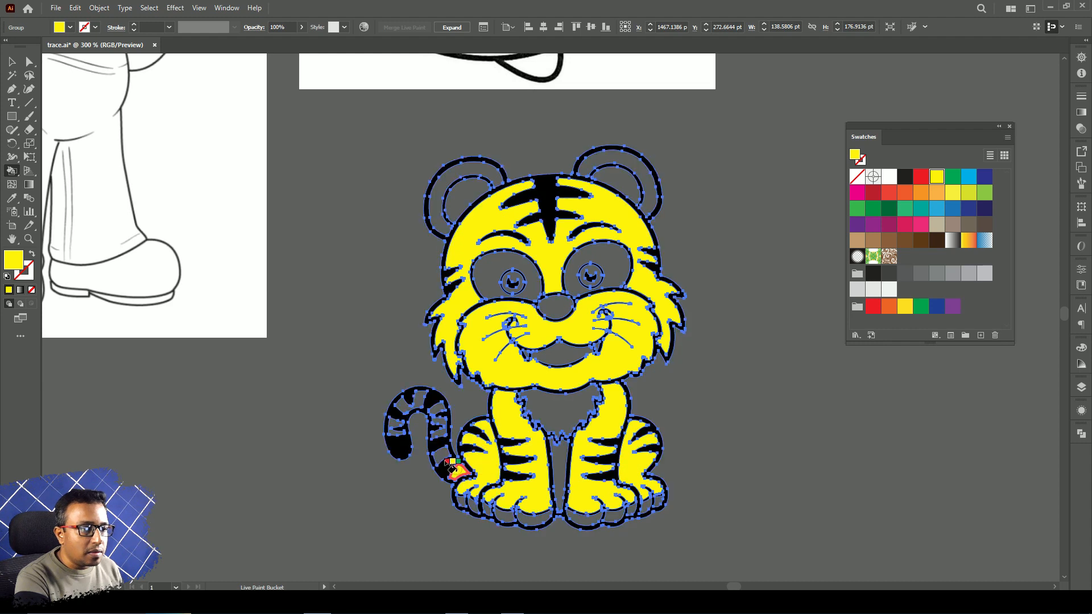
Fill the gaps between the tail stripes with yellow and deselect the tiger.
click(438, 421)
click(438, 409)
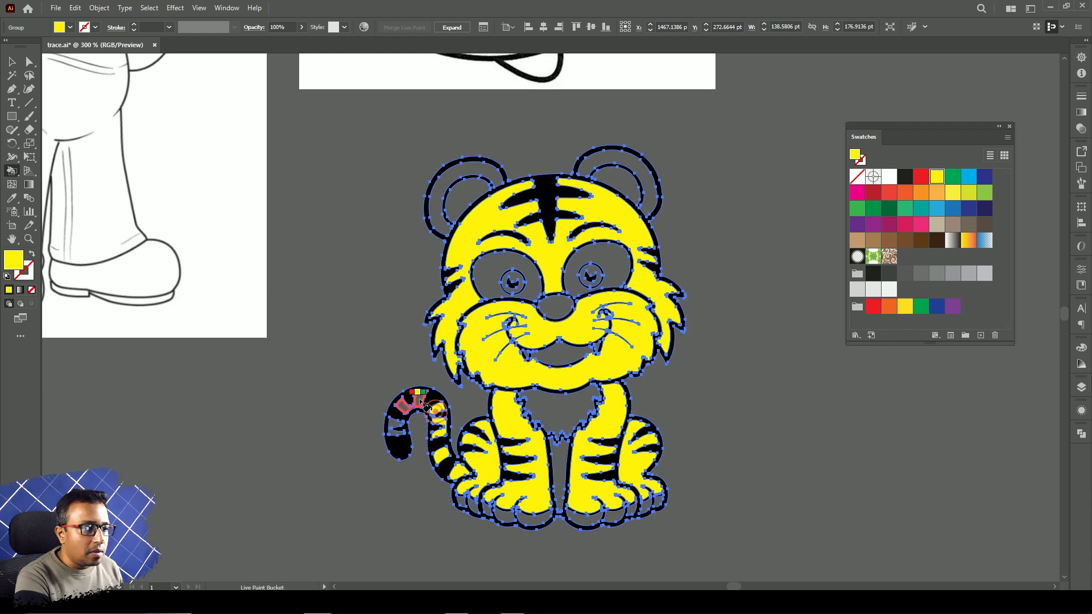
click(403, 406)
click(420, 400)
click(401, 434)
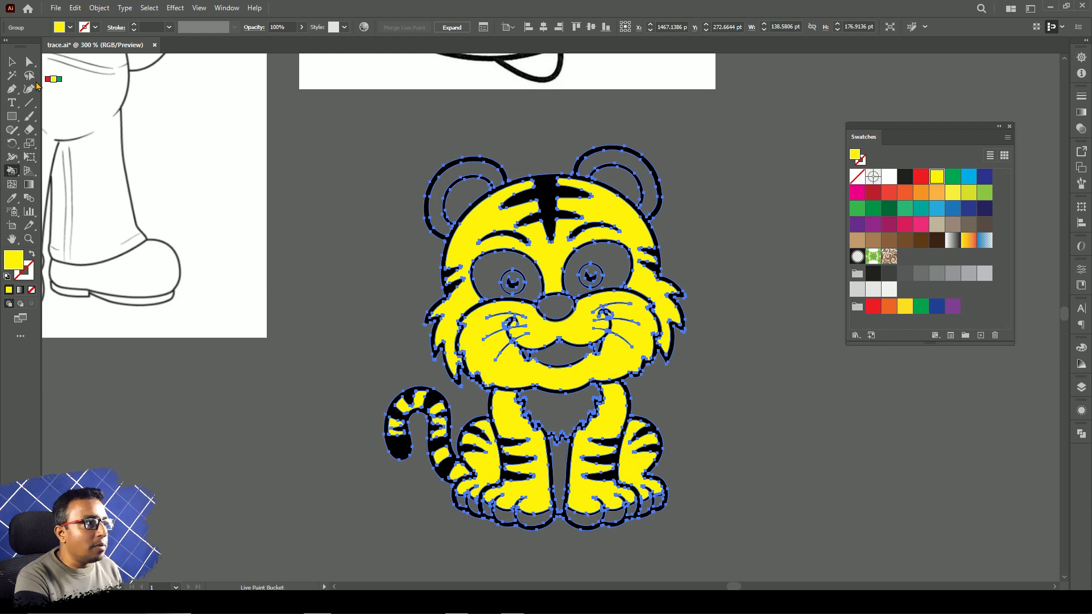
click(12, 62)
click(795, 157)
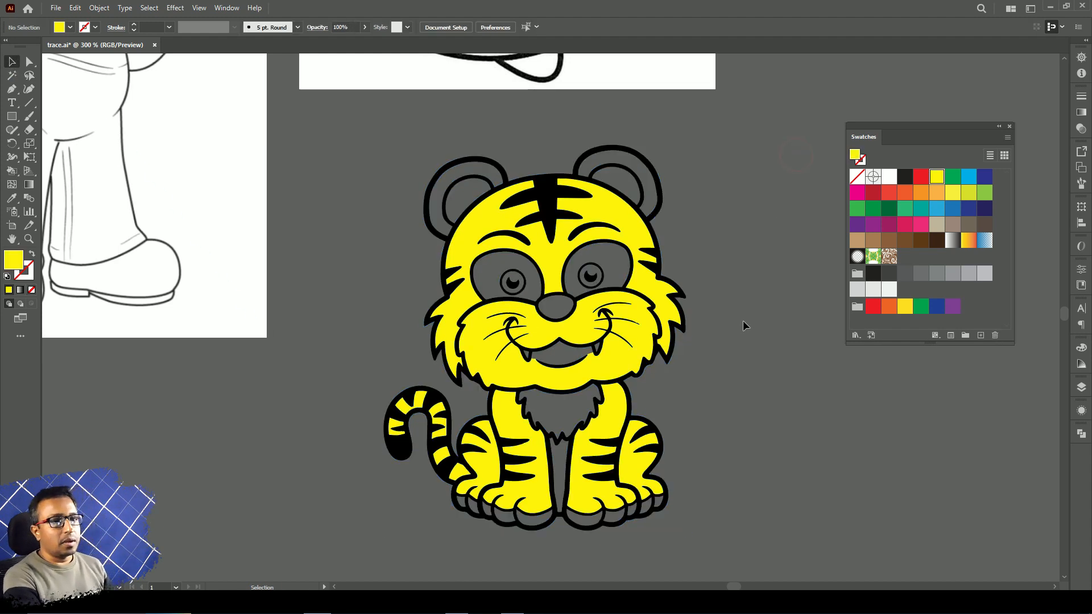
Look over the fish, Mario and mandala images and inspect the edge quality of the mandala image.
drag(762, 204, 706, 366)
drag(561, 216, 716, 412)
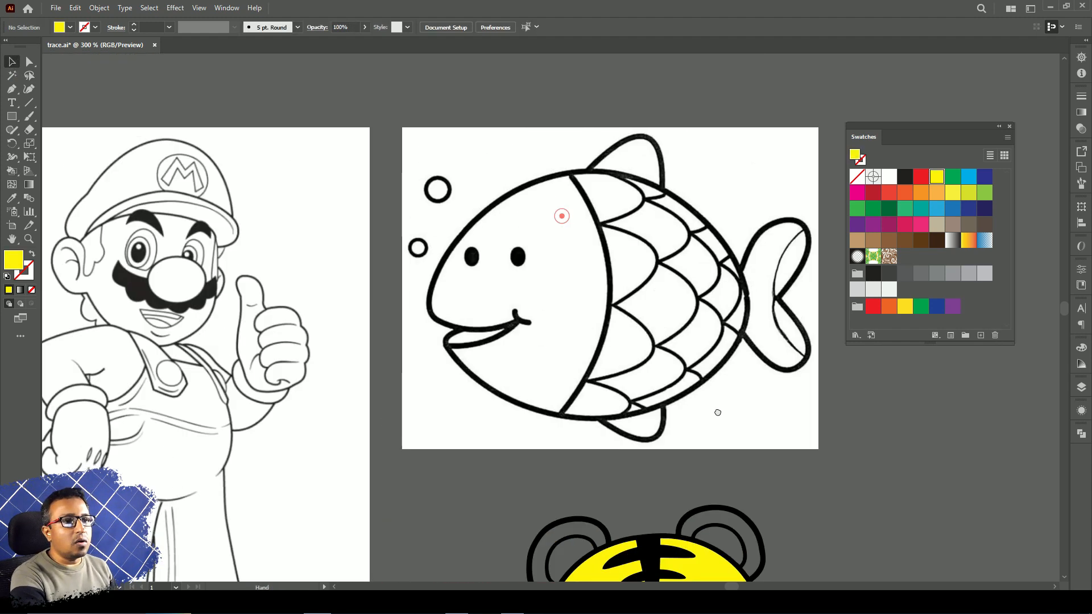
drag(441, 299, 749, 206)
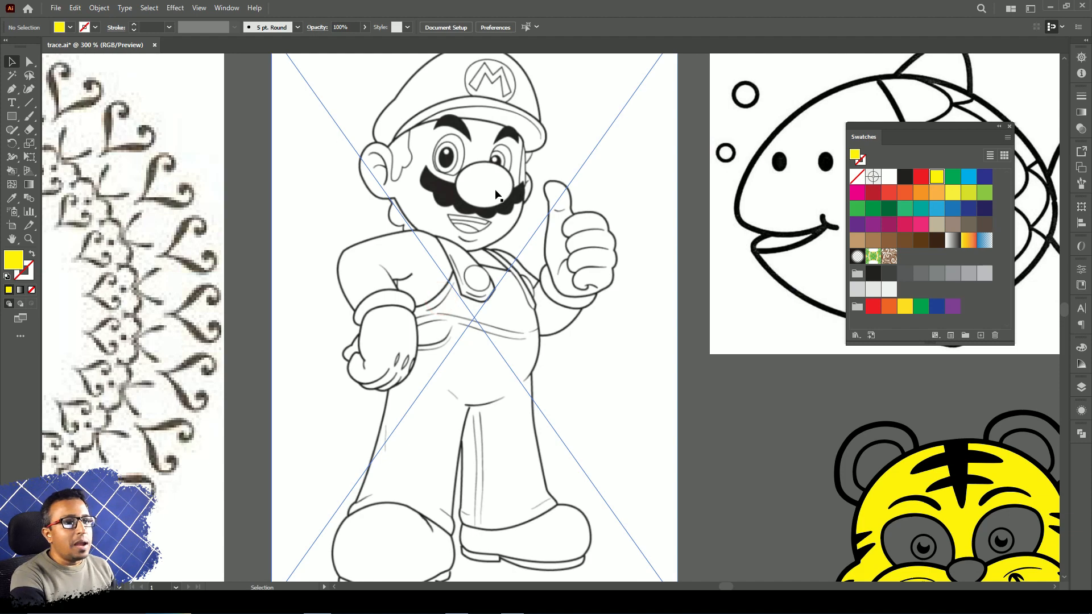
click(477, 197)
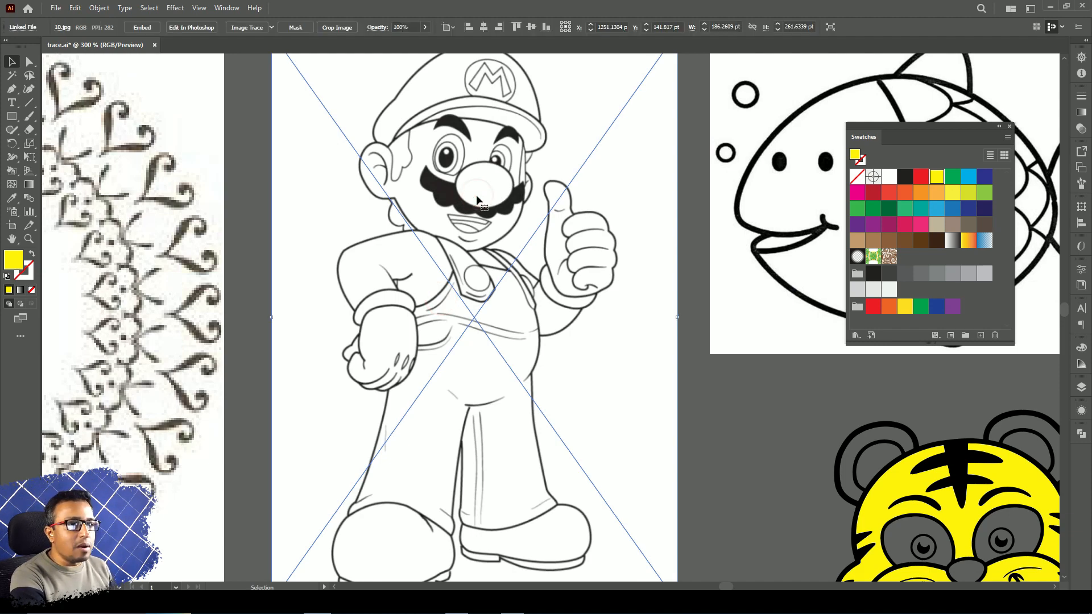
scroll(339, 308, left, 5)
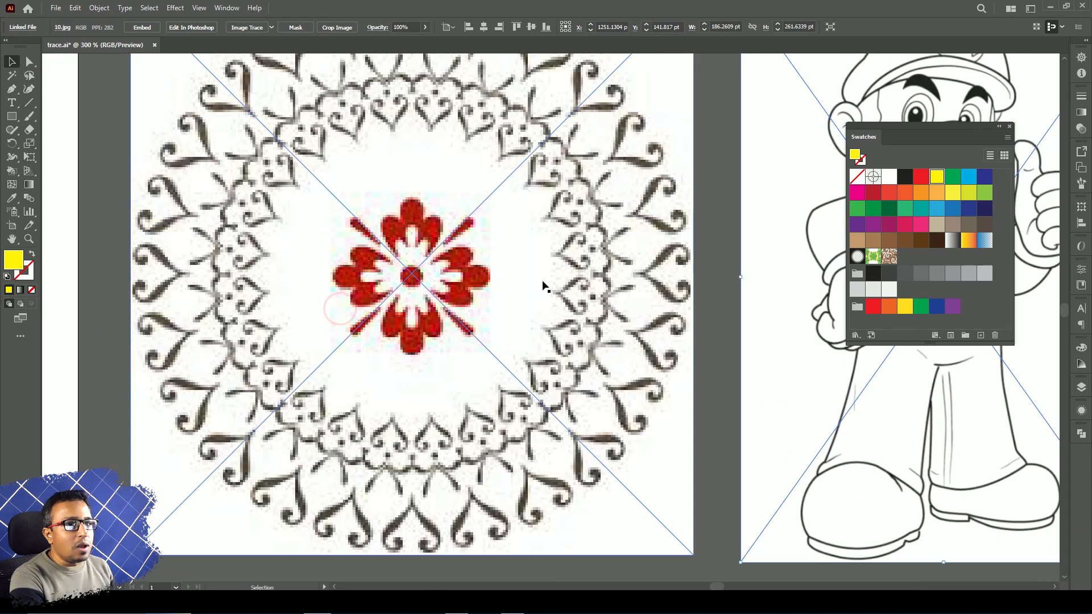
scroll(548, 288, down, 3)
scroll(510, 291, up, 3)
scroll(510, 291, down, 1)
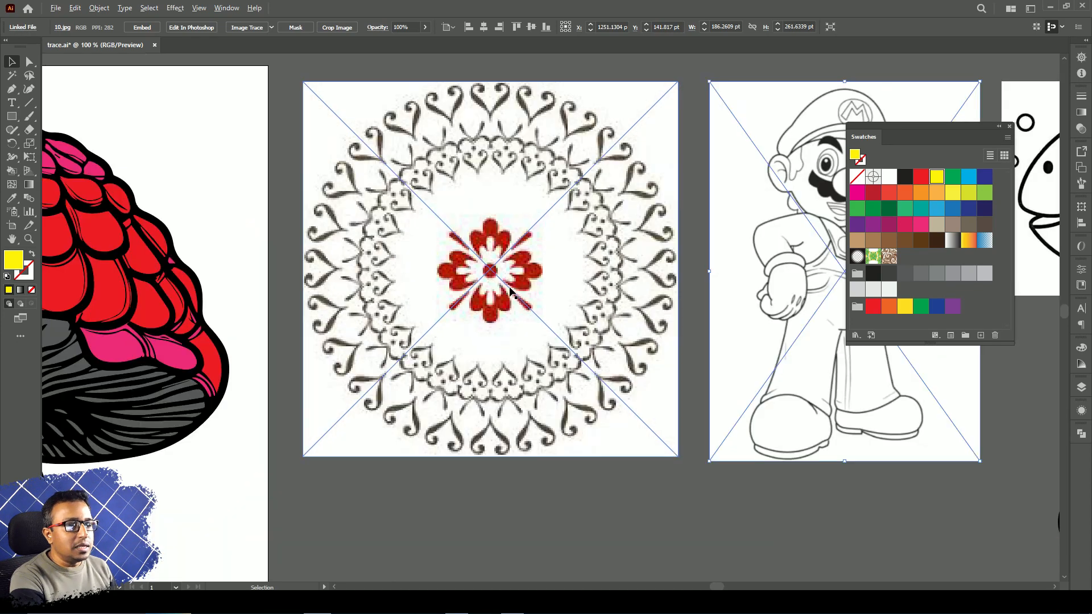
scroll(510, 291, up, 1)
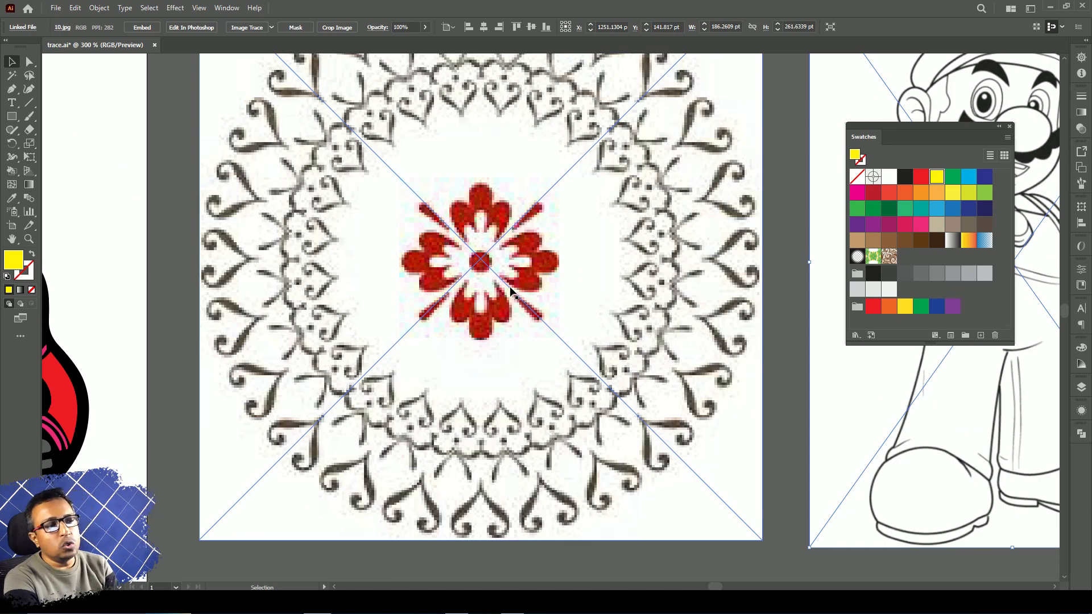
scroll(477, 308, down, 2)
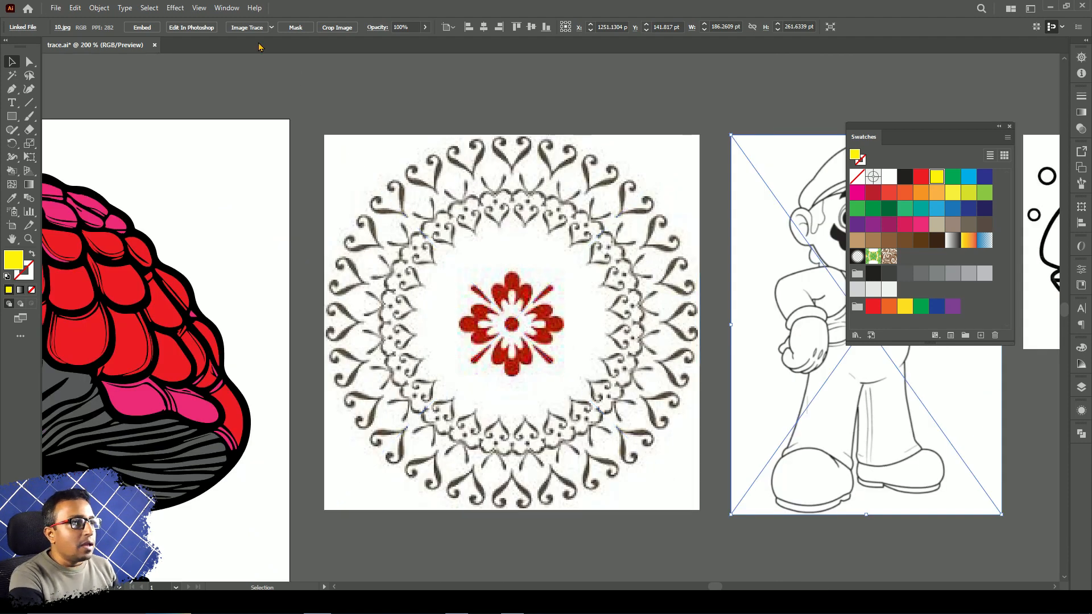
Show the Image Trace panel clear of the mandala and trace the mandala image with the Default preset in Black and White mode.
click(235, 11)
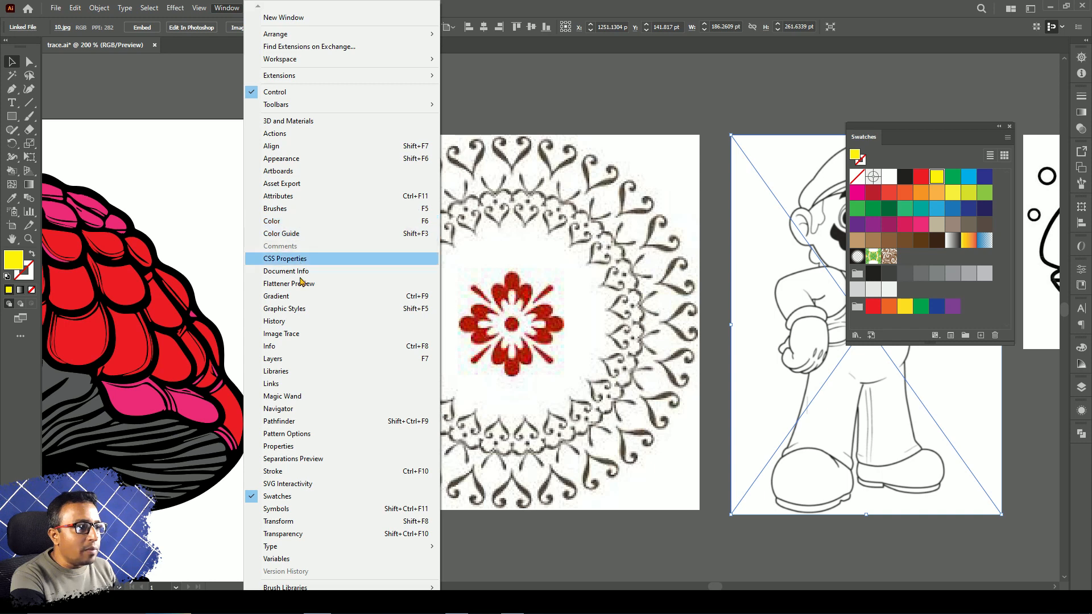
click(280, 334)
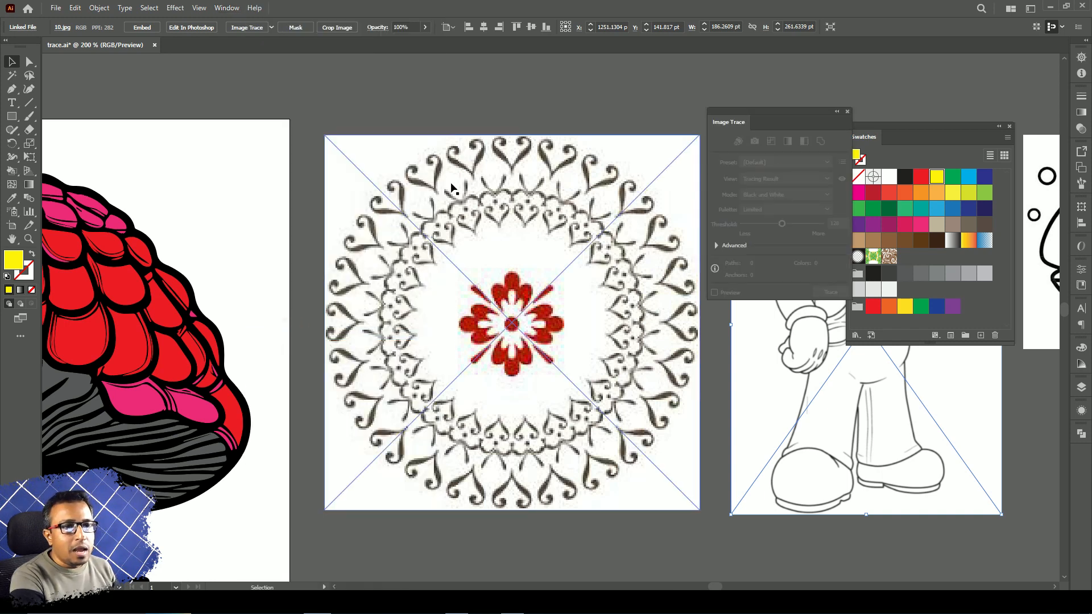
drag(750, 111, 787, 110)
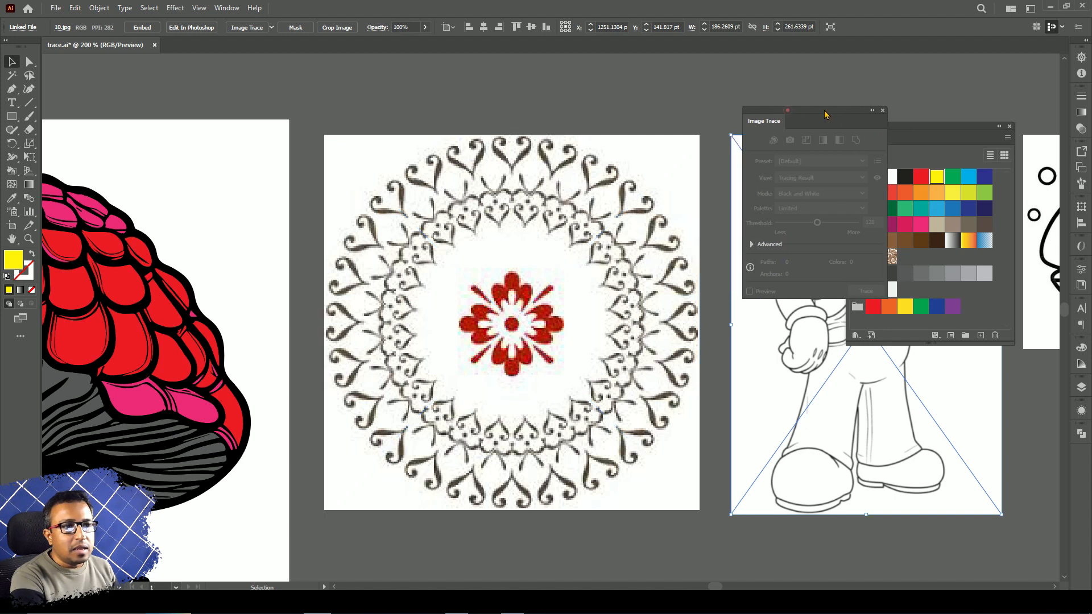
click(536, 211)
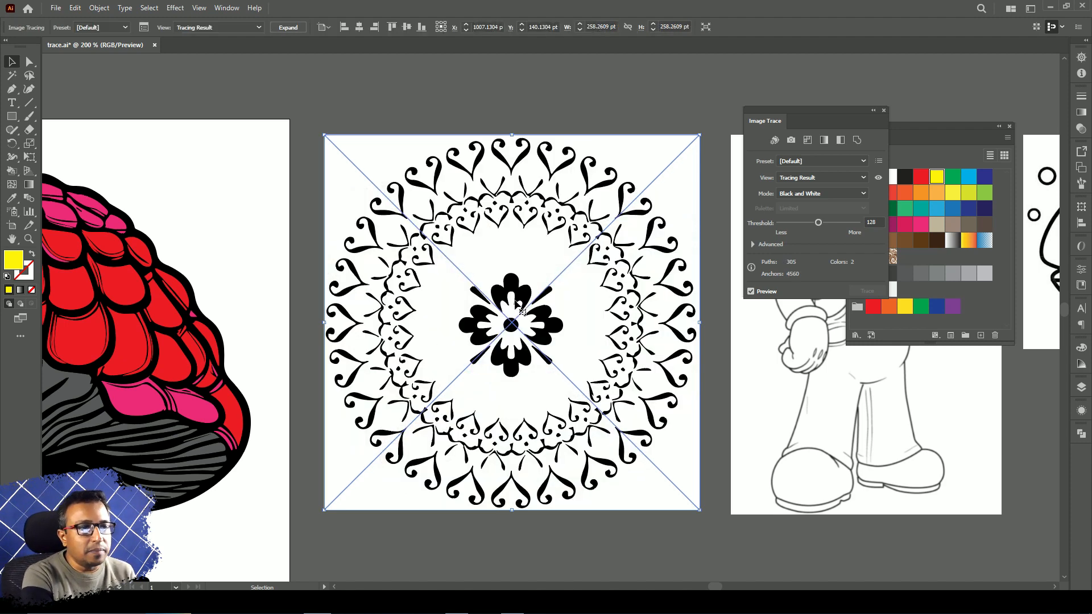
Compare the mandala's tracing with the original pixels by reverting the trace and turning its preview back on.
scroll(521, 267, up, 2)
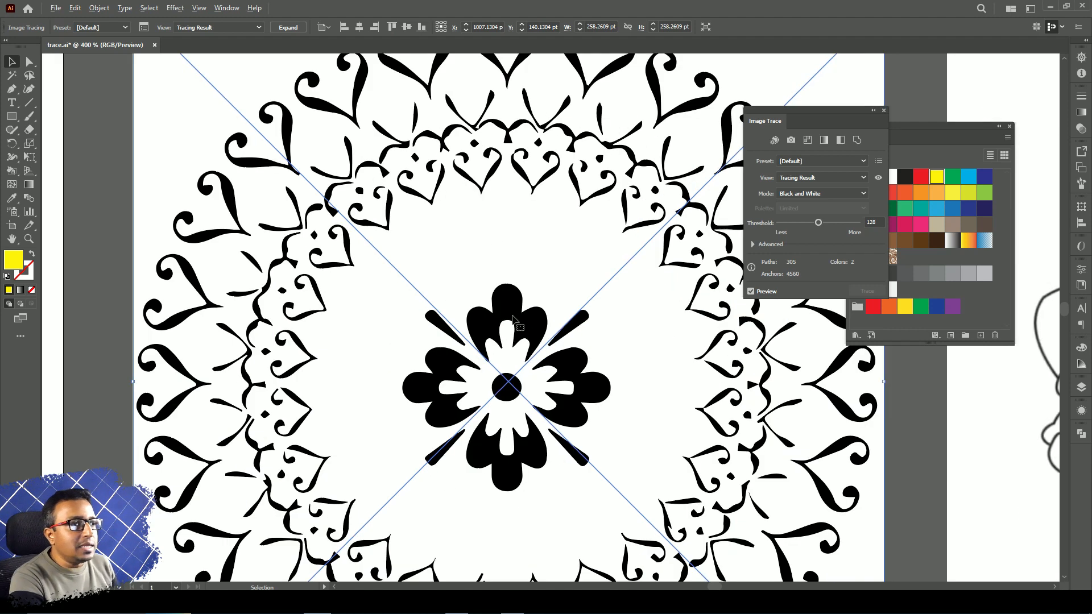
drag(402, 476, 425, 416)
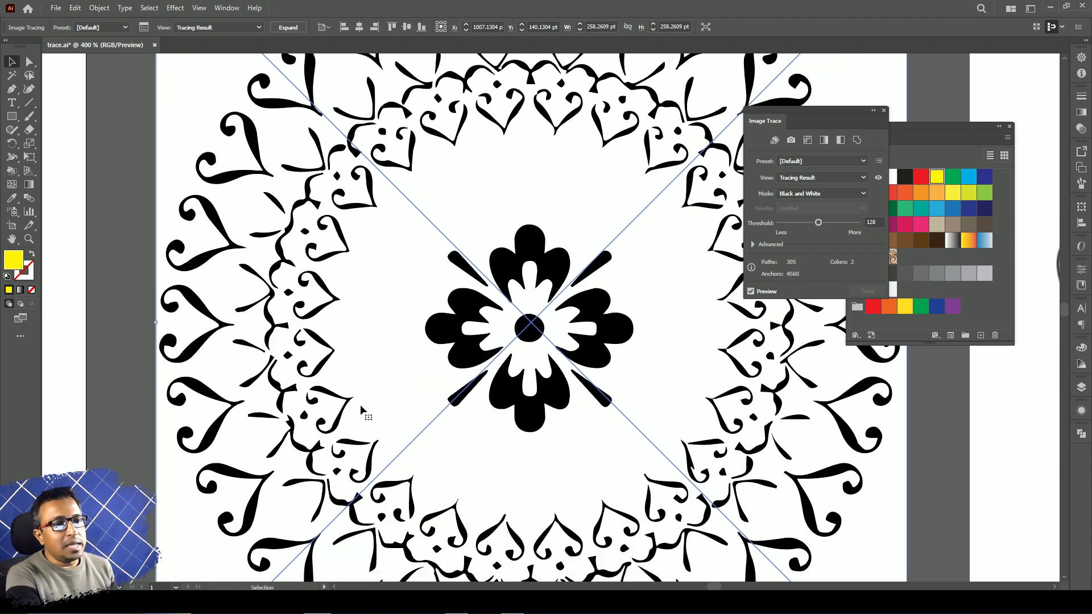
scroll(706, 472, up, 4)
drag(683, 432, 448, 316)
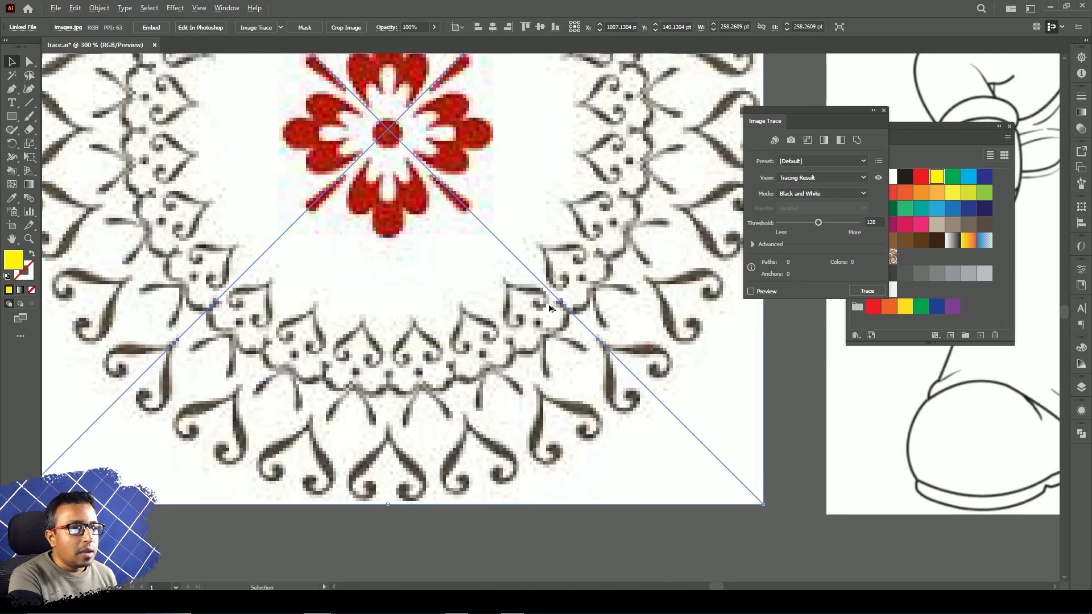
scroll(549, 309, up, 4)
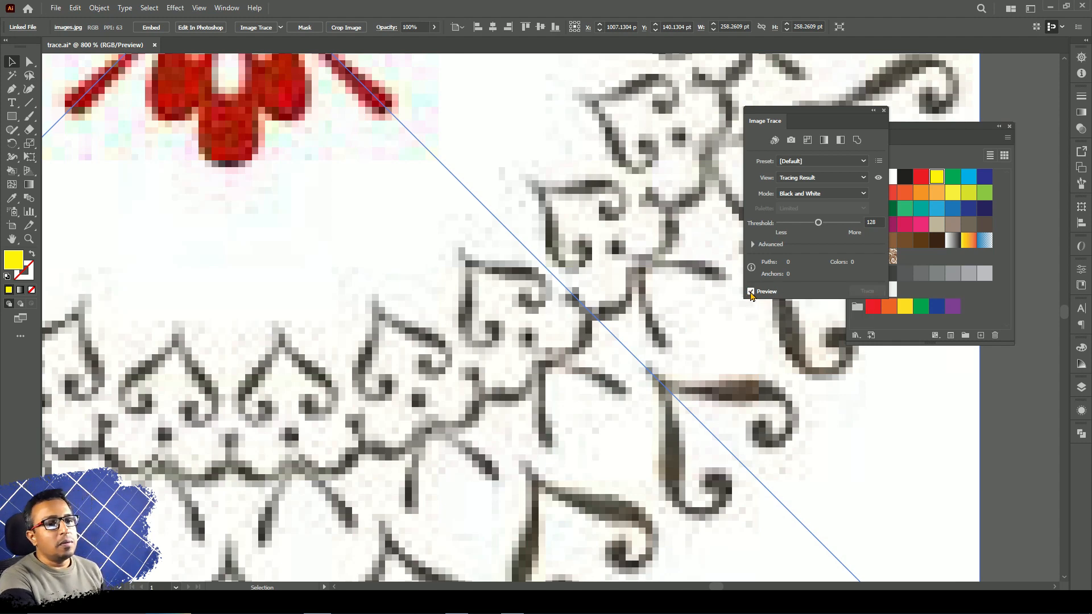
Examine the traced mandala's ring ornaments and central flower up close and as a whole.
drag(621, 249, 612, 263)
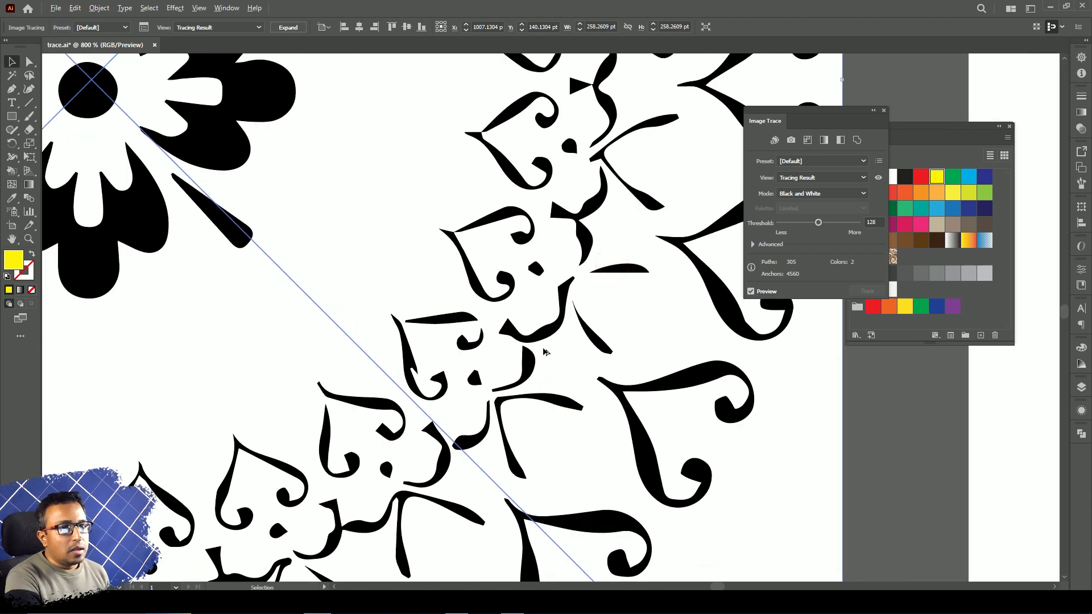
scroll(542, 348, down, 4)
drag(463, 301, 599, 375)
scroll(683, 353, up, 1)
scroll(683, 354, down, 1)
scroll(685, 357, down, 3)
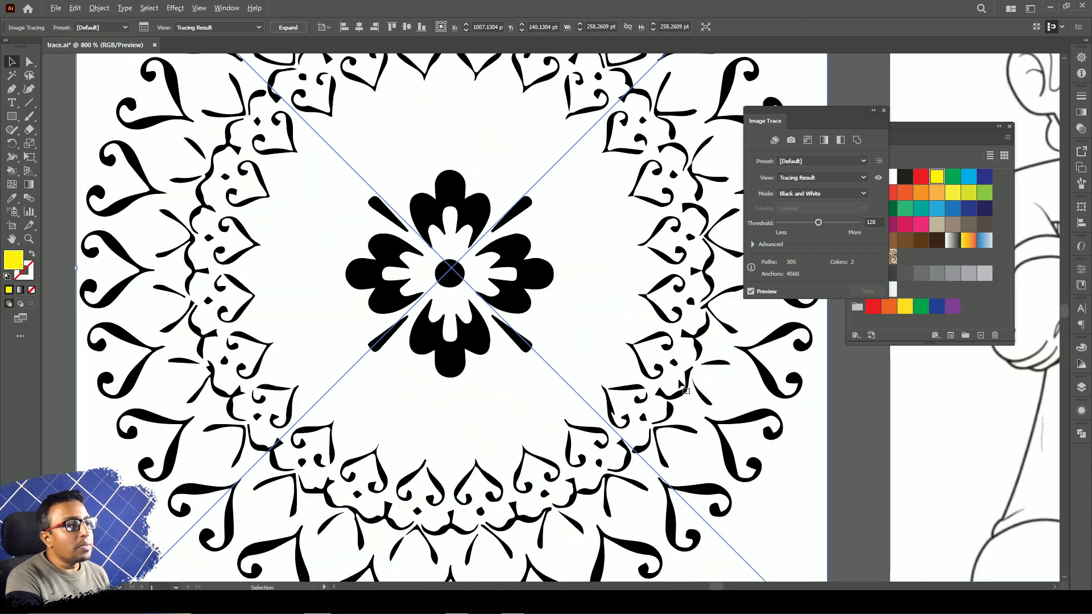
scroll(422, 348, up, 1)
scroll(407, 348, down, 3)
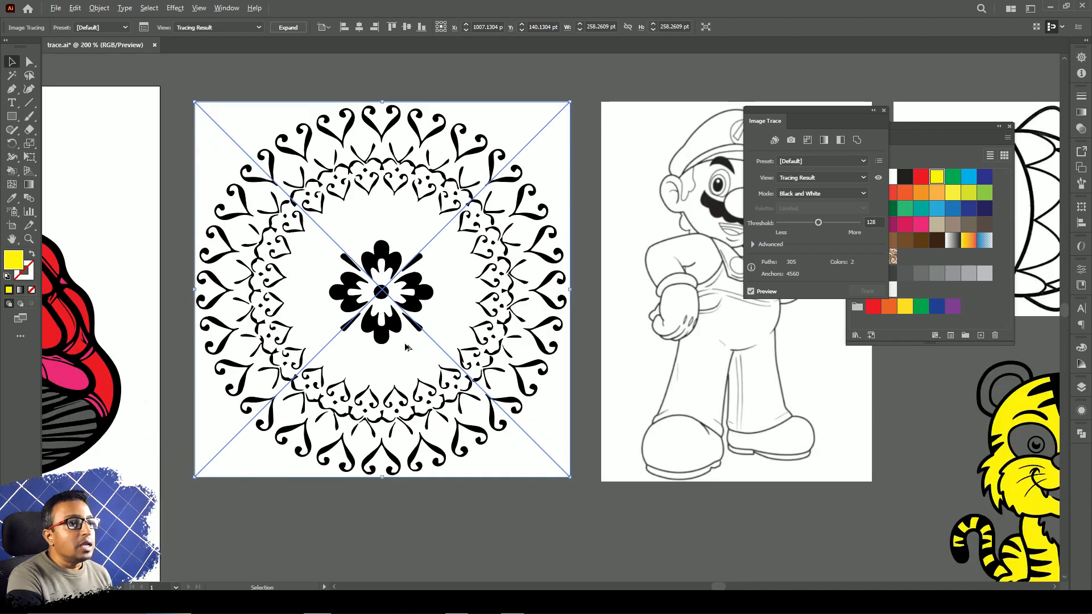
Compare the mandala's traced edges at high zoom with the untraced line work of the Mario and fish images.
scroll(545, 357, up, 4)
scroll(619, 358, right, 10)
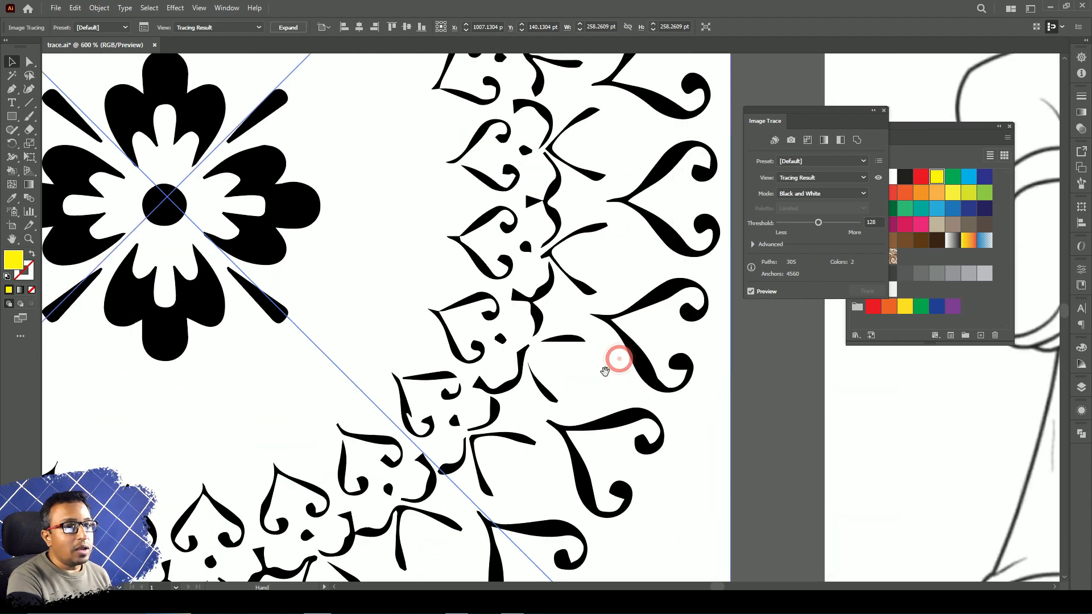
drag(643, 366, 231, 286)
drag(492, 305, 63, 381)
drag(521, 278, 439, 87)
drag(540, 244, 568, 493)
drag(528, 217, 547, 448)
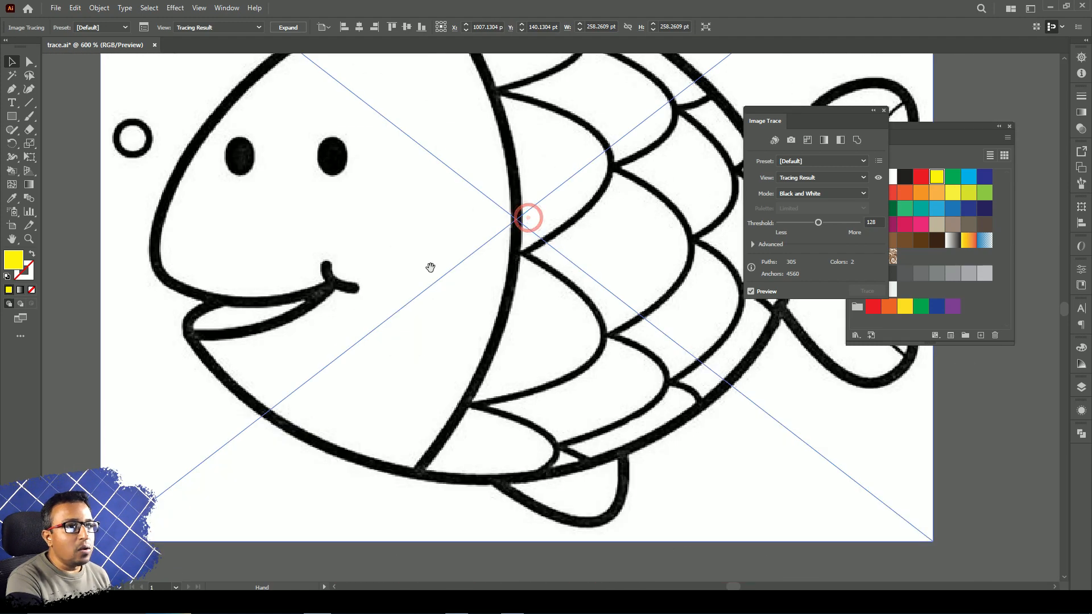
drag(423, 270, 843, 302)
drag(287, 344, 581, 287)
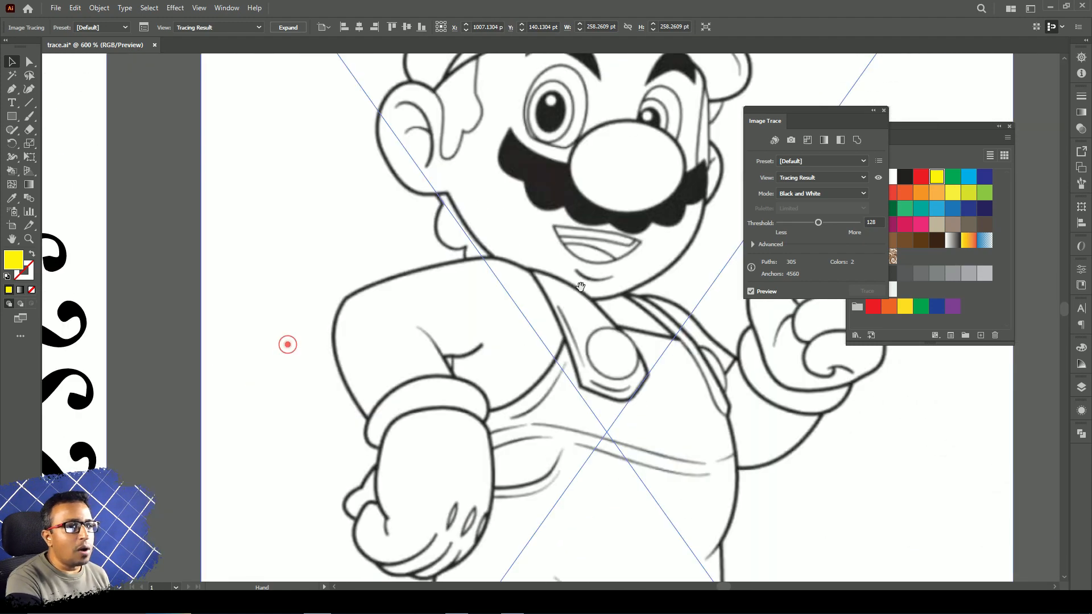
drag(214, 312, 660, 236)
drag(304, 328, 572, 293)
drag(330, 350, 424, 290)
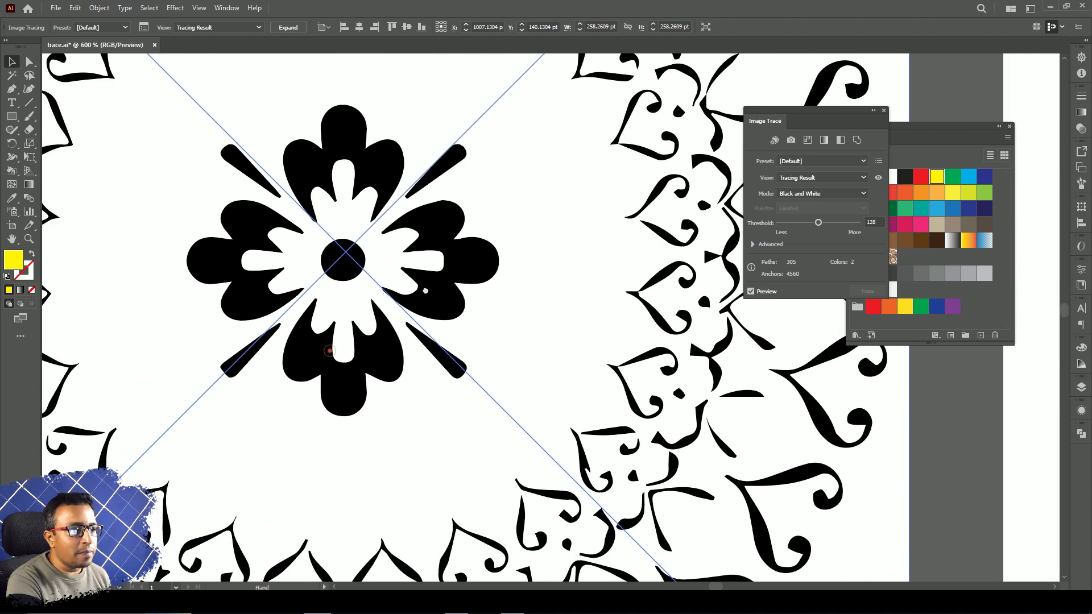
drag(388, 331, 344, 246)
drag(592, 344, 560, 339)
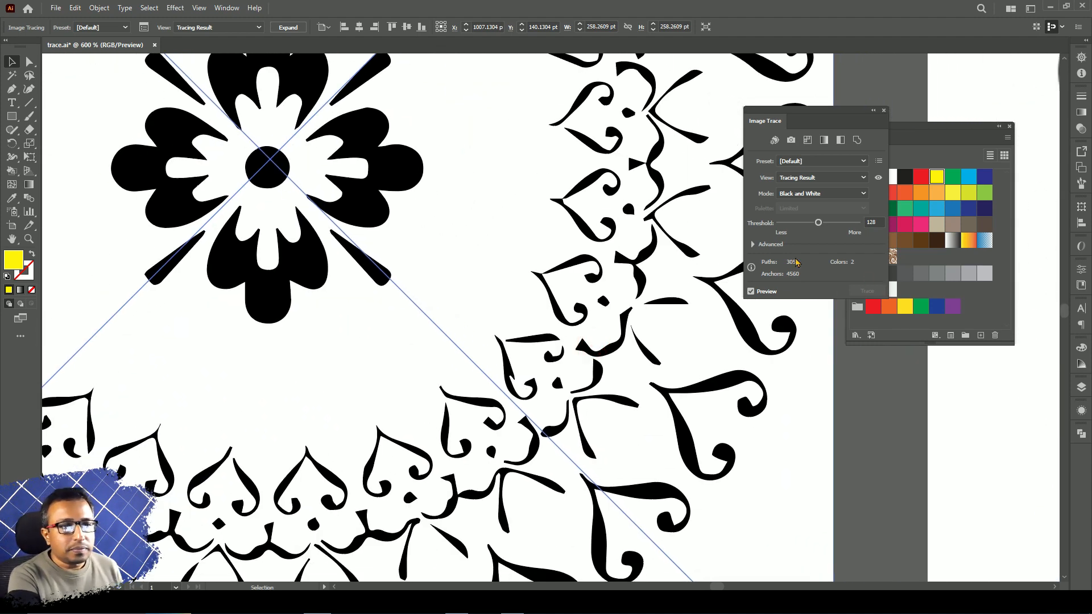
Try the mandala tracing's threshold at 185 and 255, and settle on 207.
drag(819, 225, 836, 225)
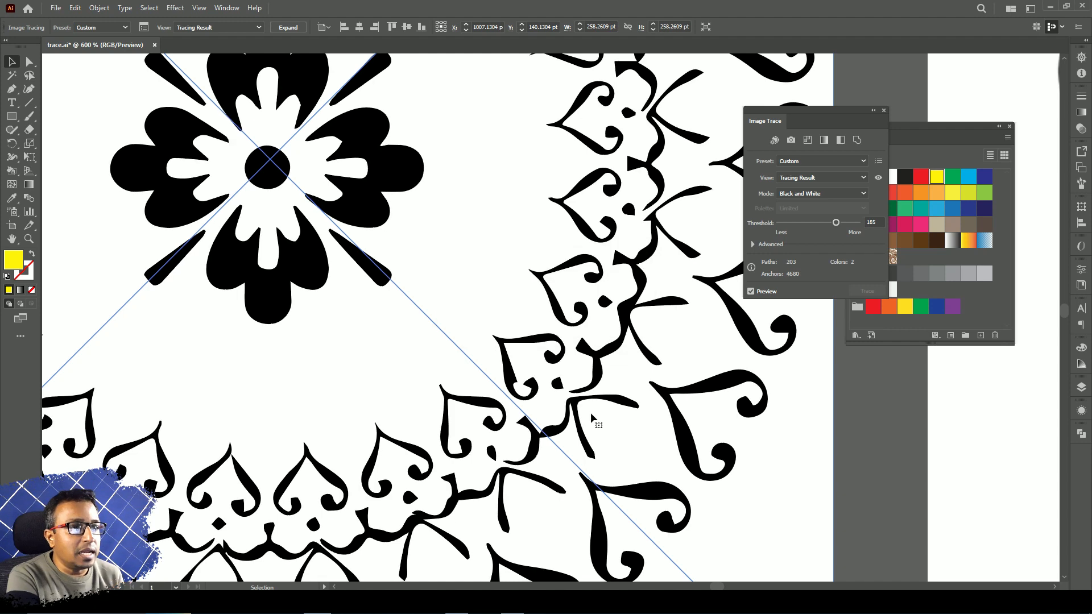
drag(836, 222, 857, 222)
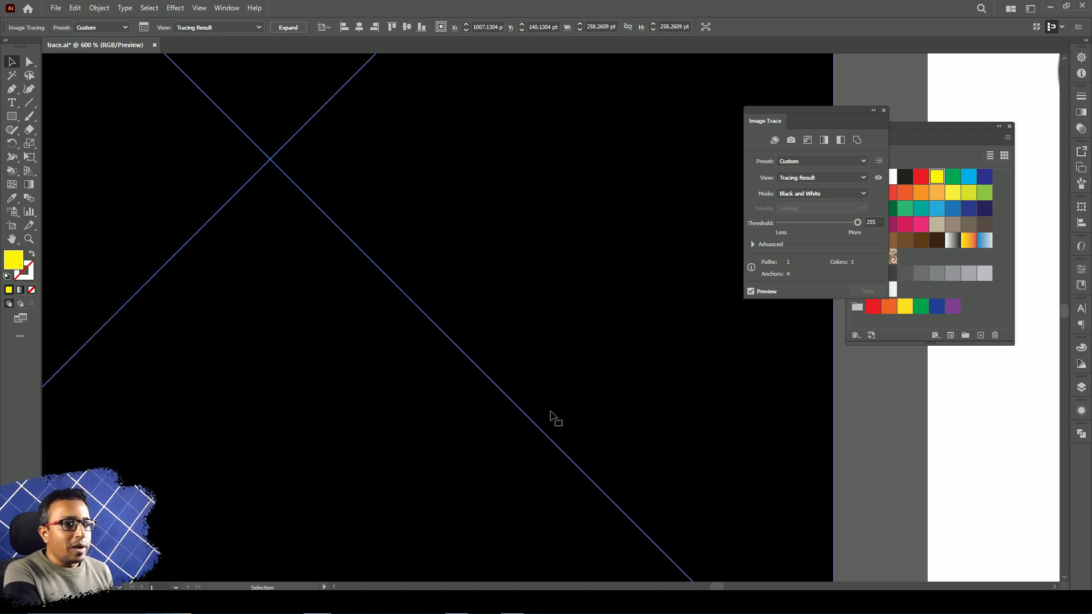
scroll(550, 414, down, 2)
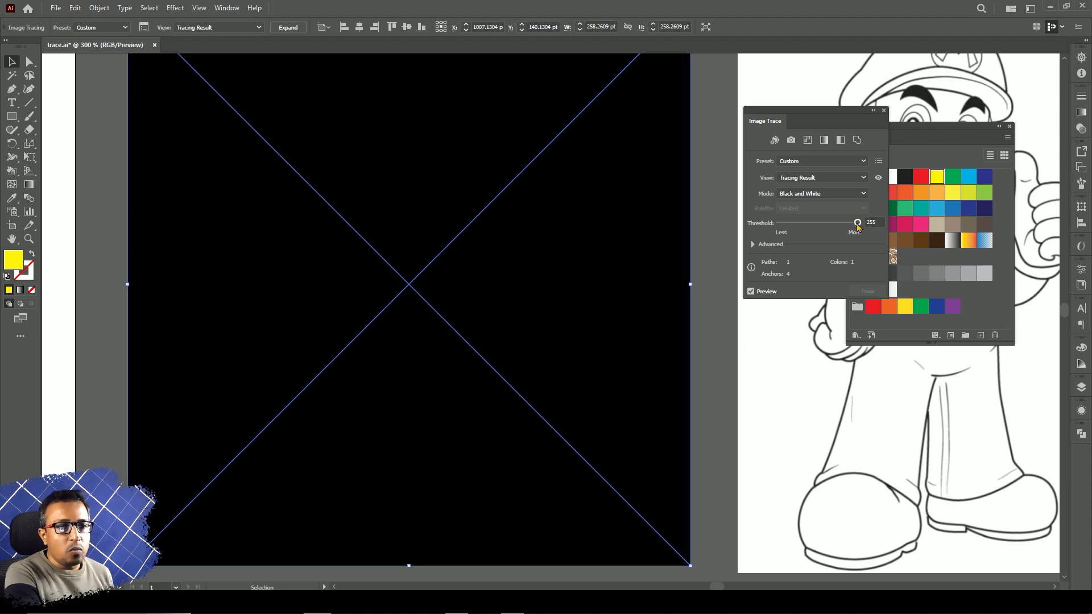
drag(857, 223, 842, 222)
scroll(604, 338, up, 3)
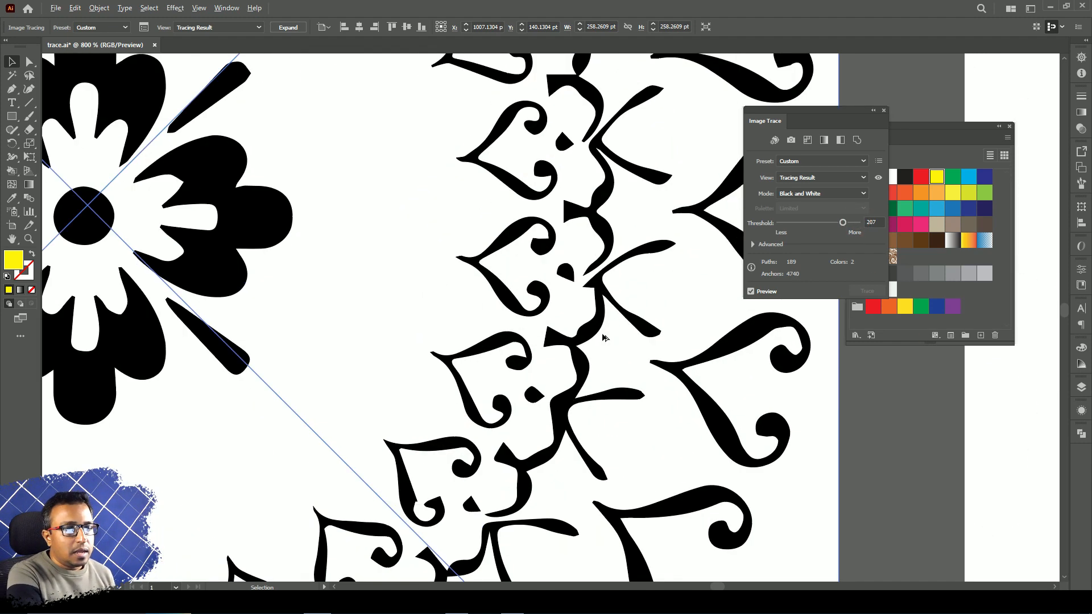
Show the advanced tracing options and raise the mandala's path fitting to 87%, checking the shapes up close and from afar.
click(753, 244)
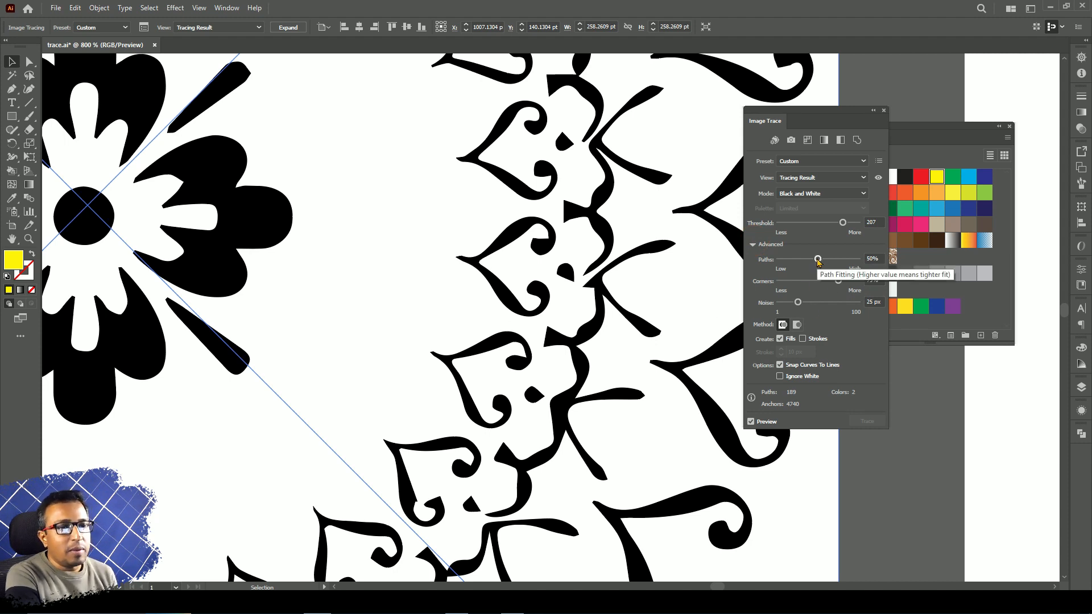
drag(817, 259, 847, 259)
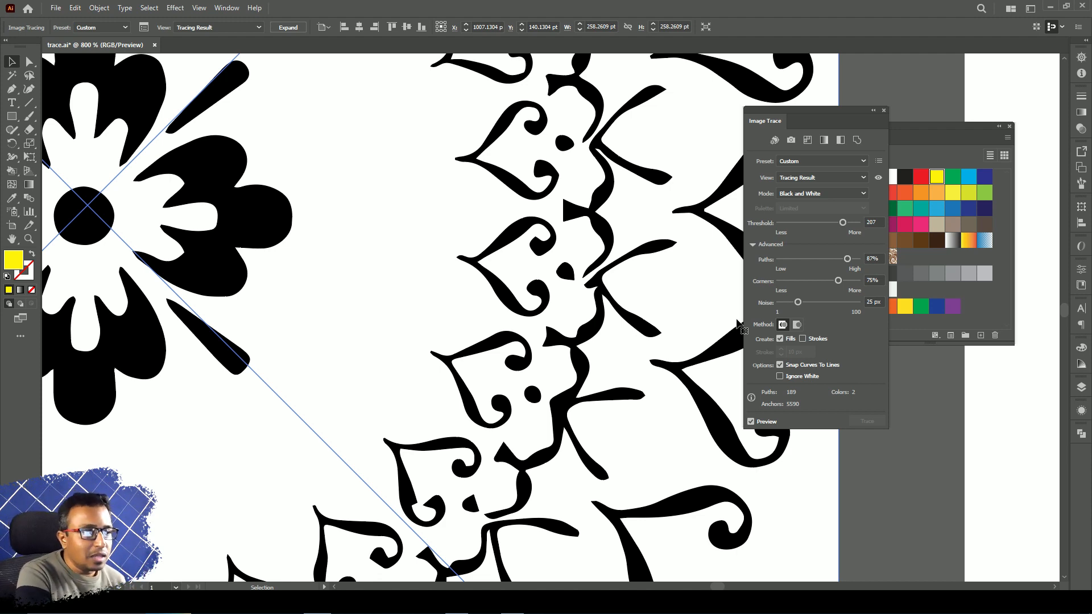
scroll(404, 364, down, 2)
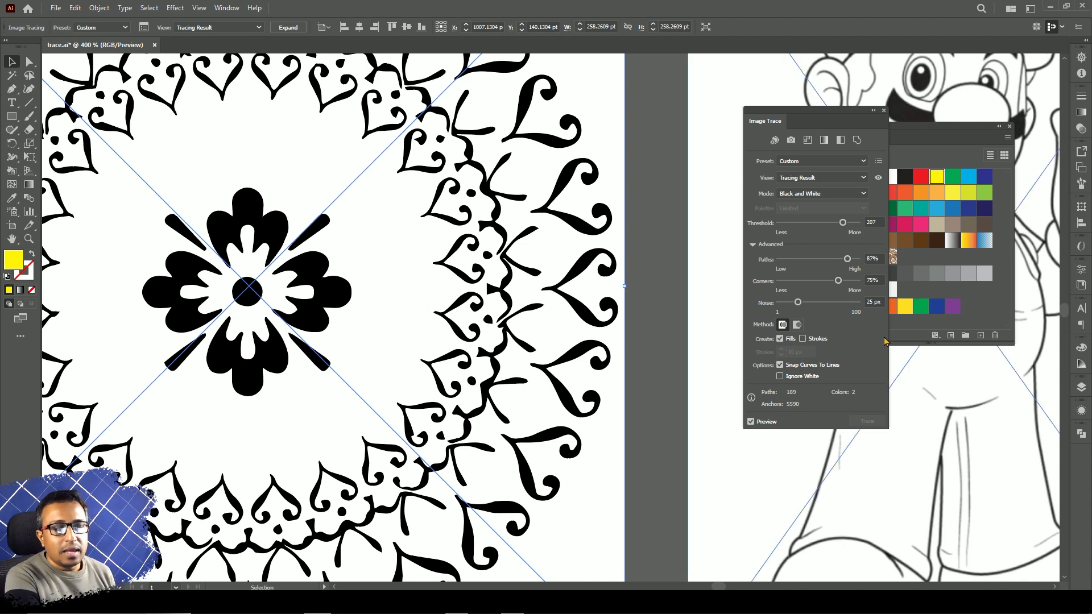
scroll(443, 355, up, 2)
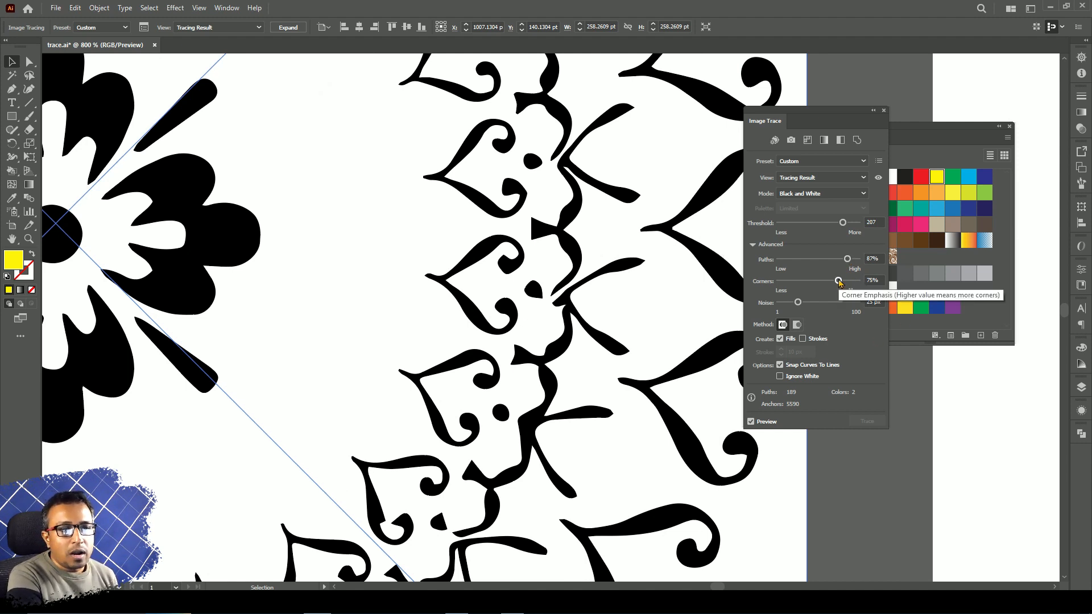
Set the mandala tracing's corner emphasis to 100% after trying 0%, and raise its noise to 60 px.
drag(839, 281, 757, 288)
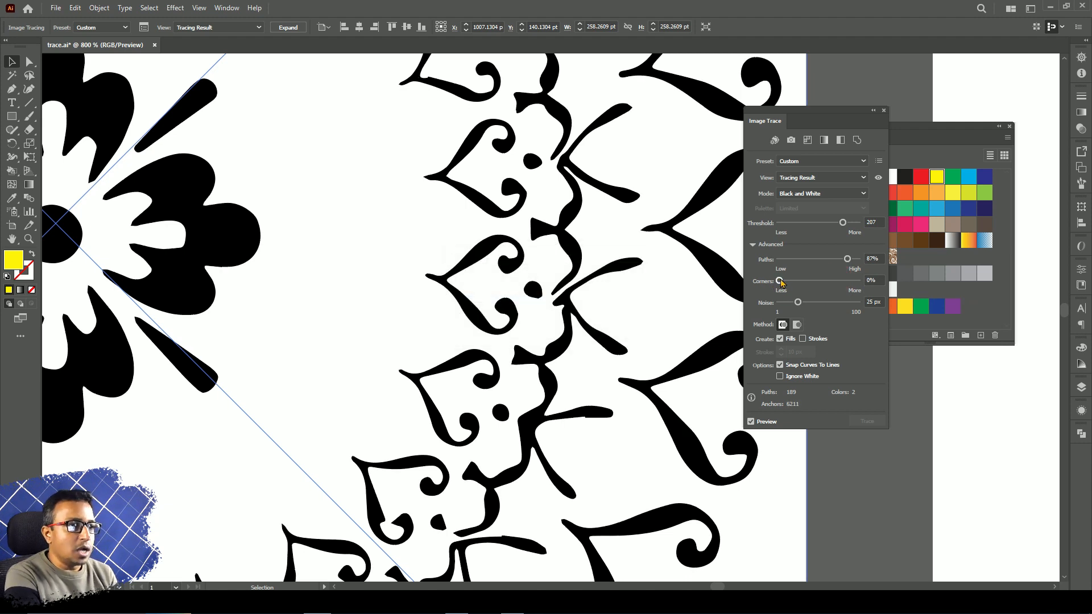
click(780, 279)
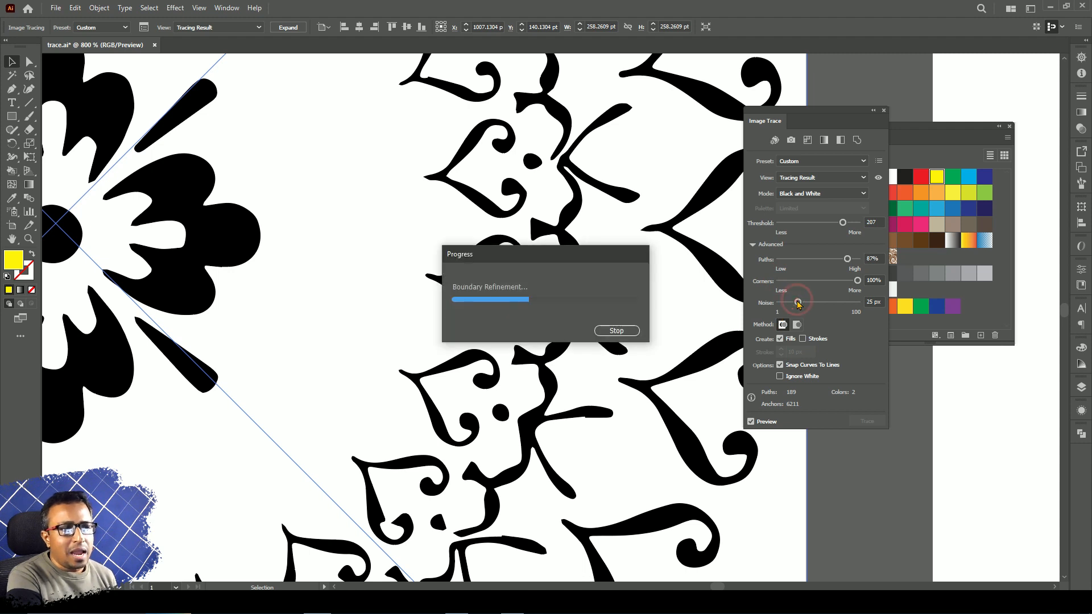
drag(798, 304, 824, 305)
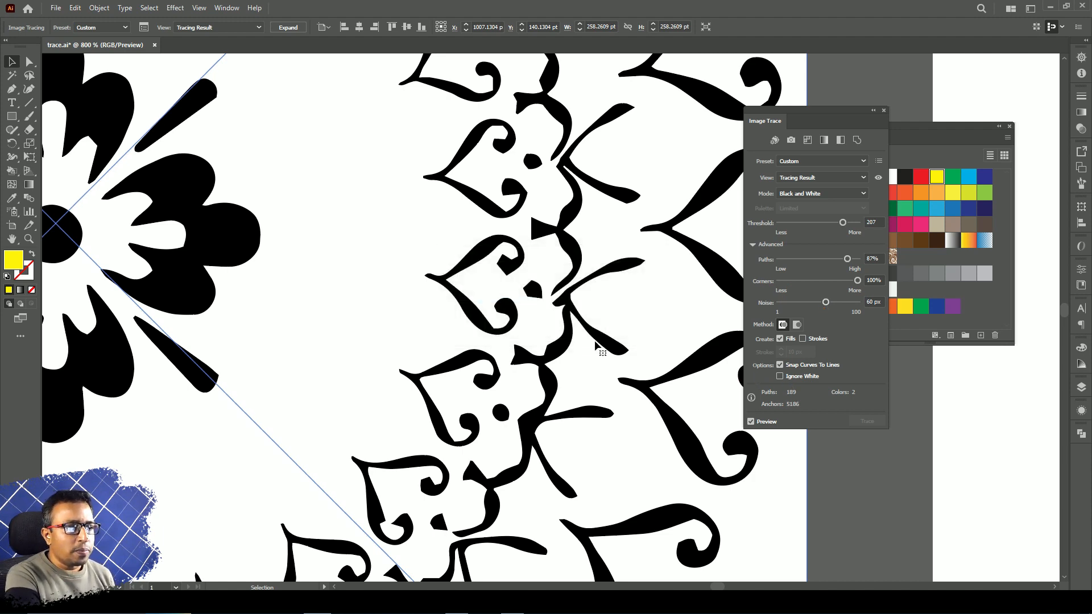
scroll(549, 339, down, 3)
drag(374, 294, 498, 325)
scroll(503, 326, up, 2)
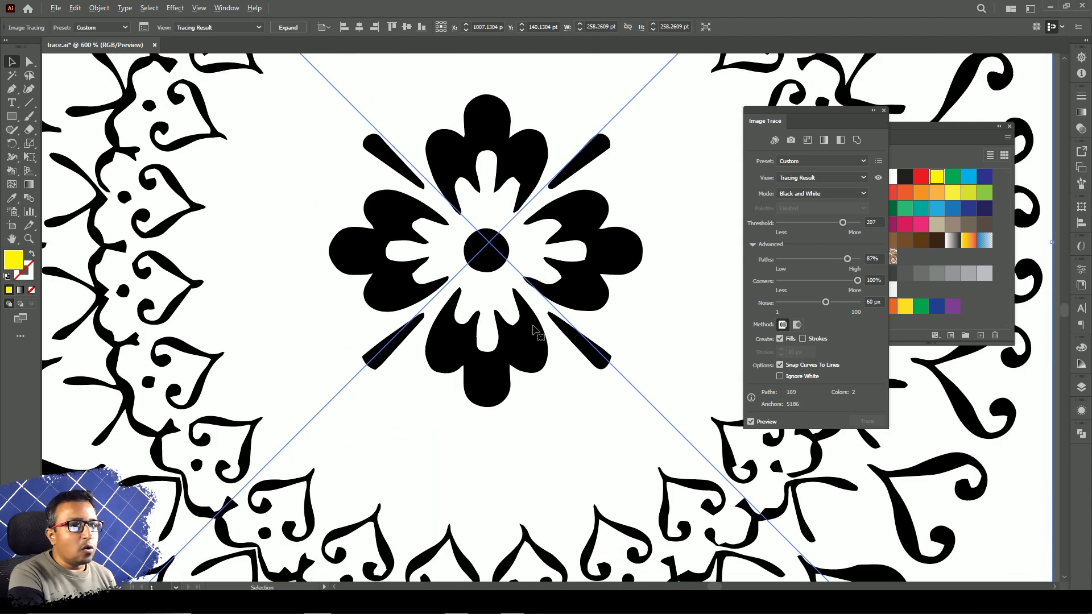
drag(584, 260, 543, 336)
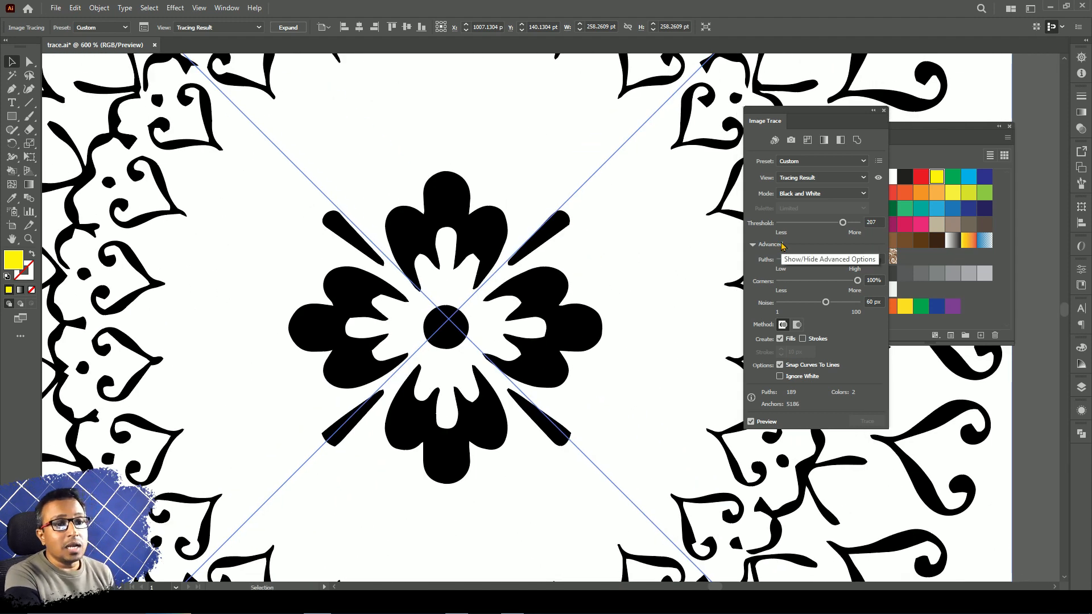
Try the Grayscale tracing mode on the mandala and inspect its central flower and ring ornaments.
click(808, 194)
click(808, 195)
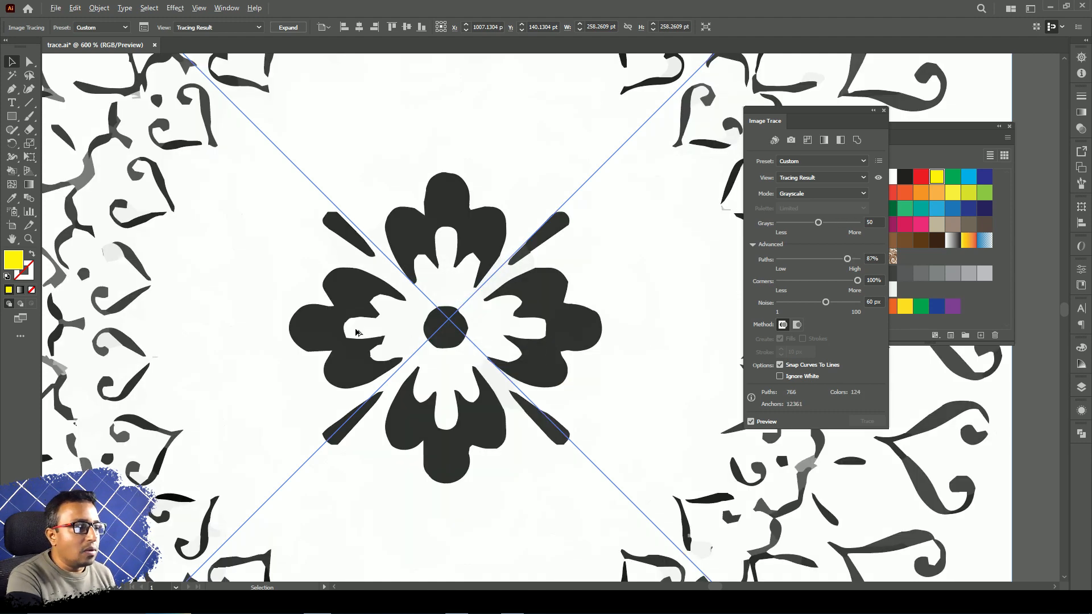
scroll(357, 332, down, 2)
scroll(237, 320, up, 4)
scroll(238, 319, down, 1)
drag(395, 278, 644, 286)
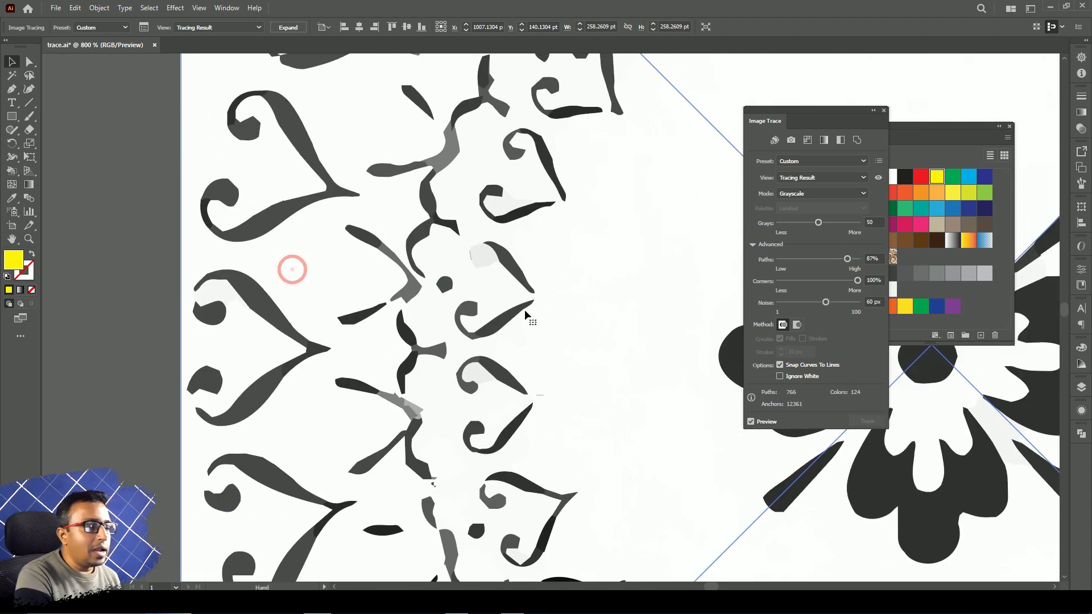
Switch the mandala's tracing mode to Color with the Limited palette and 30 colors, and inspect the central flower.
click(820, 196)
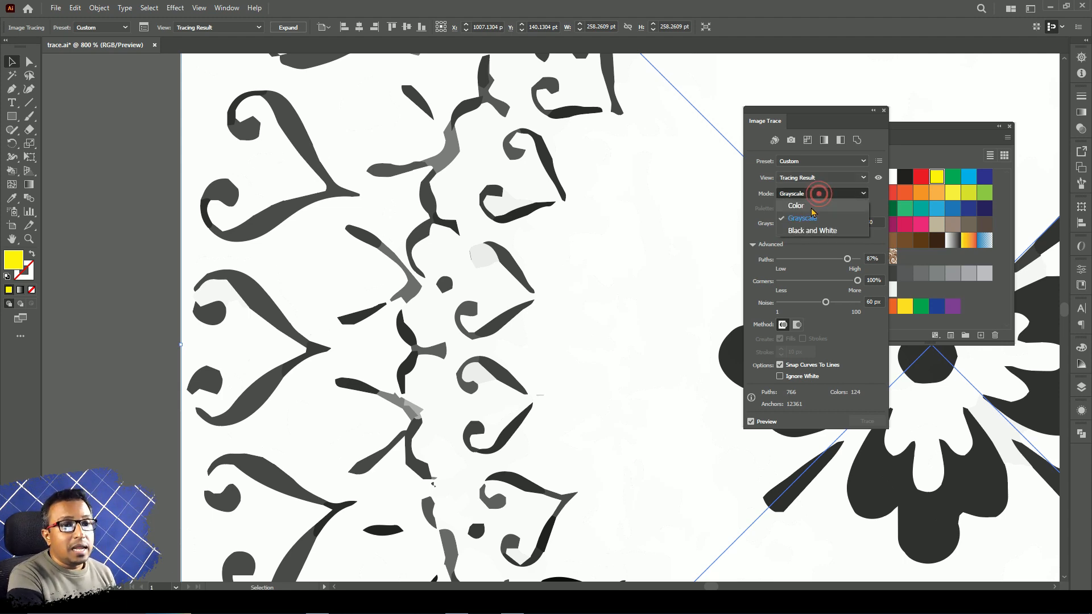
click(815, 186)
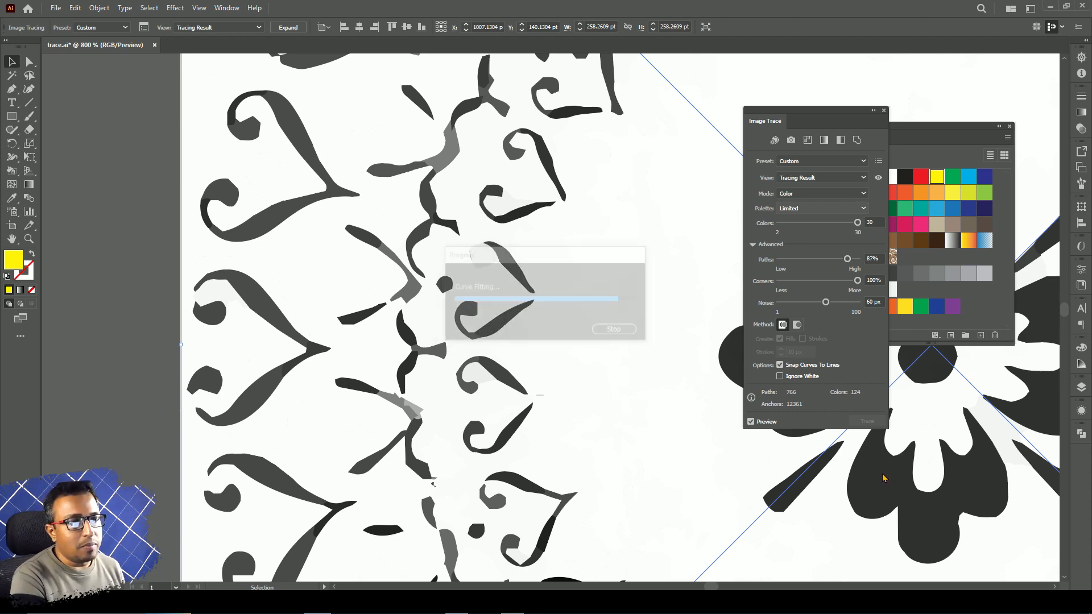
drag(592, 430, 152, 348)
scroll(419, 347, down, 2)
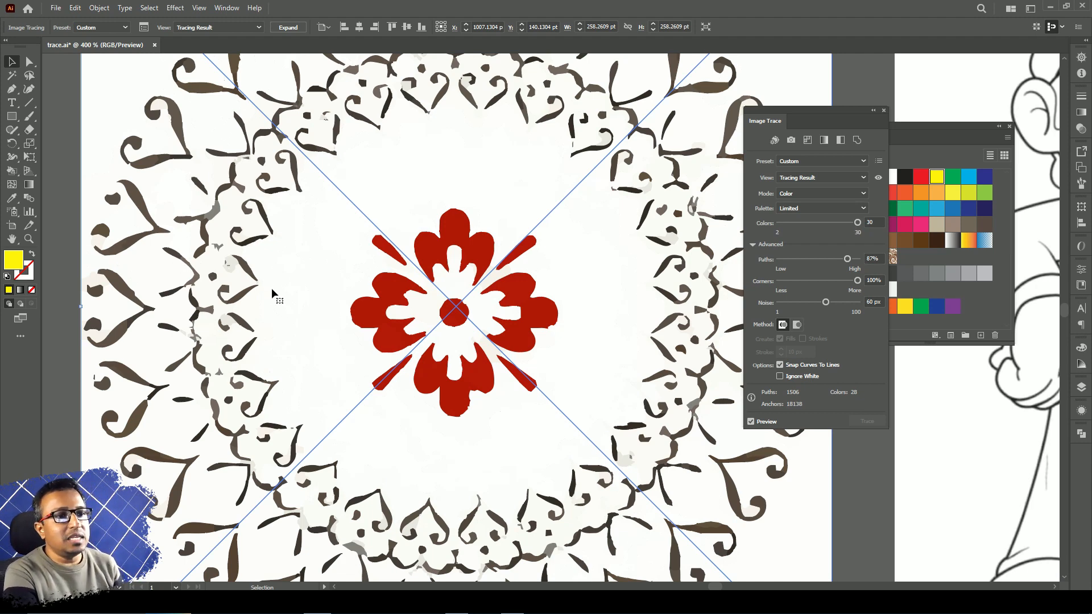
scroll(506, 358, up, 2)
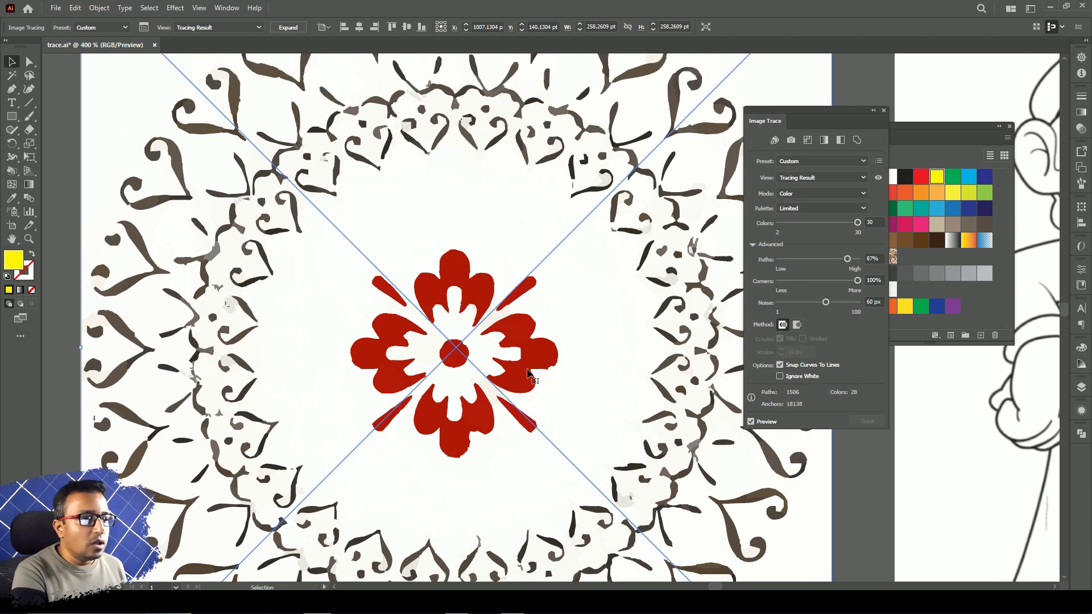
scroll(528, 372, up, 2)
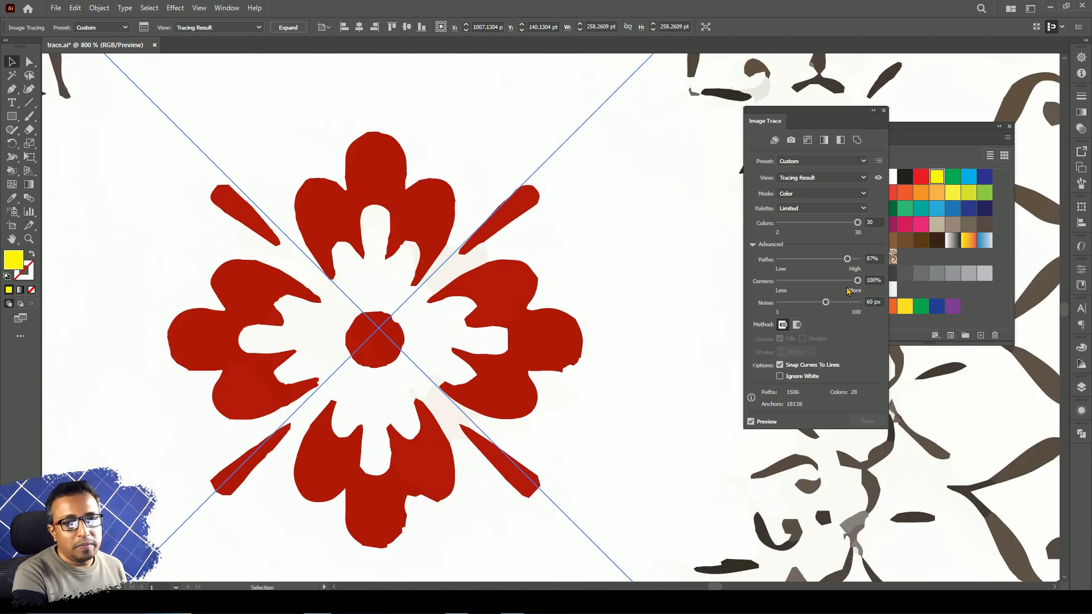
Lower the corner emphasis of the mandala's color tracing to 44% and view the whole mandala.
drag(856, 281, 813, 280)
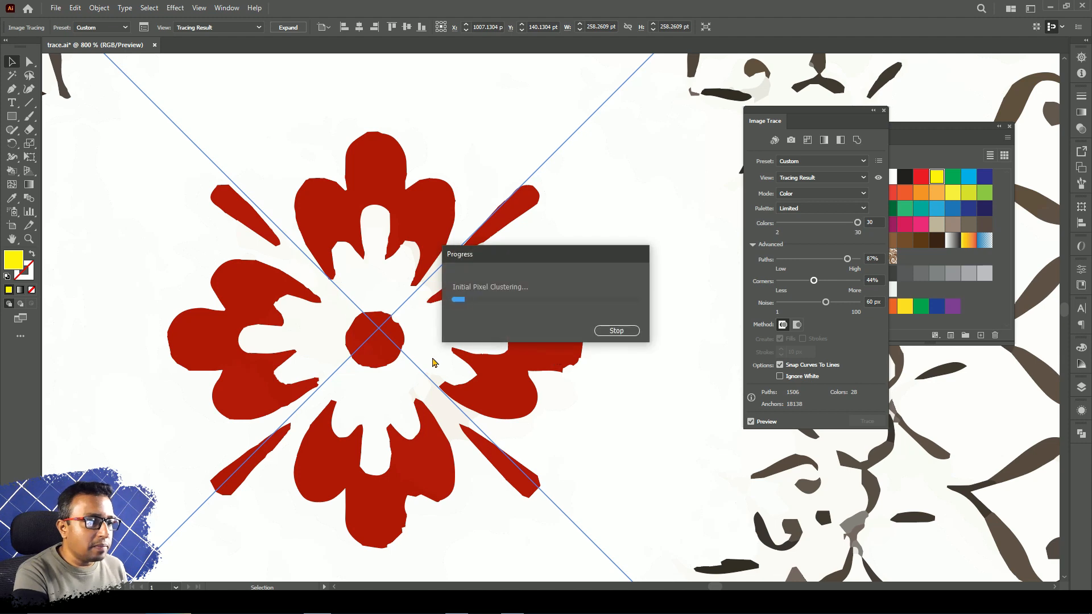
scroll(438, 359, down, 2)
scroll(438, 359, down, 2)
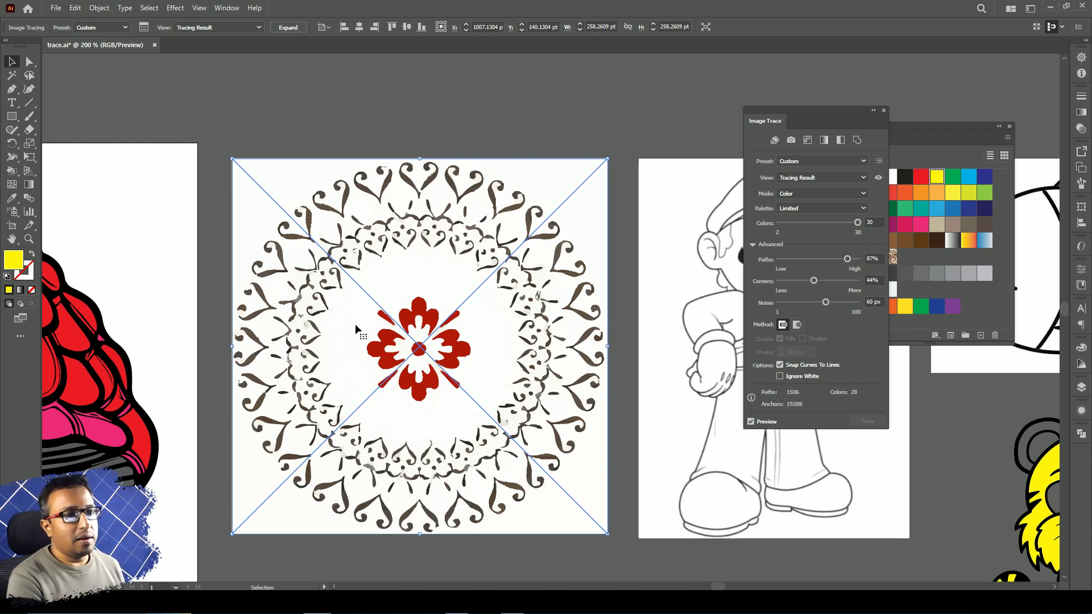
Trace the Mario image with the Default preset in Black and White mode by enabling its preview.
drag(582, 370, 181, 332)
click(416, 275)
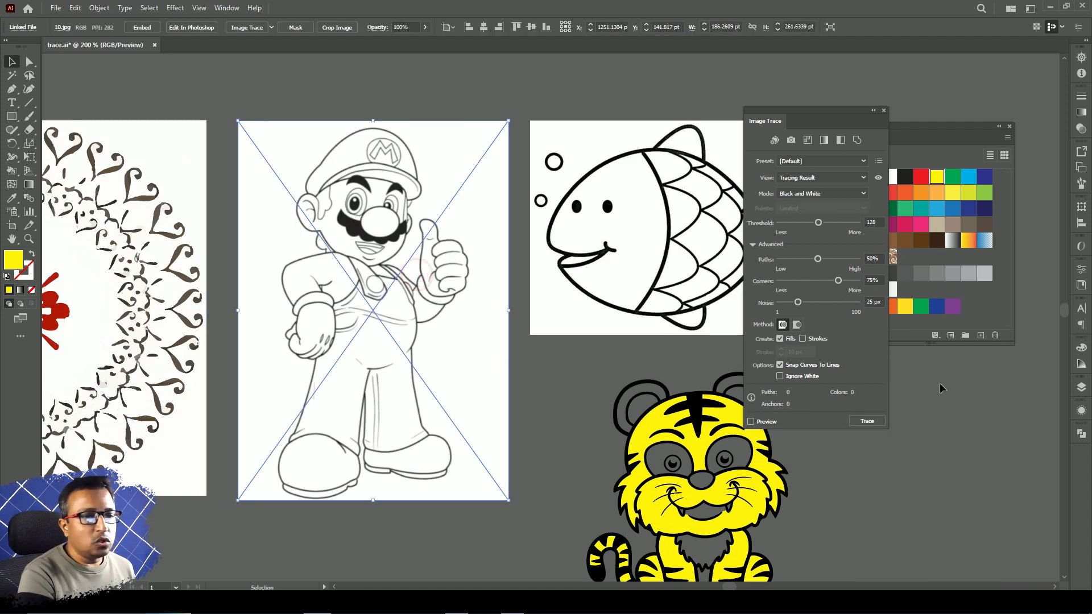
click(750, 422)
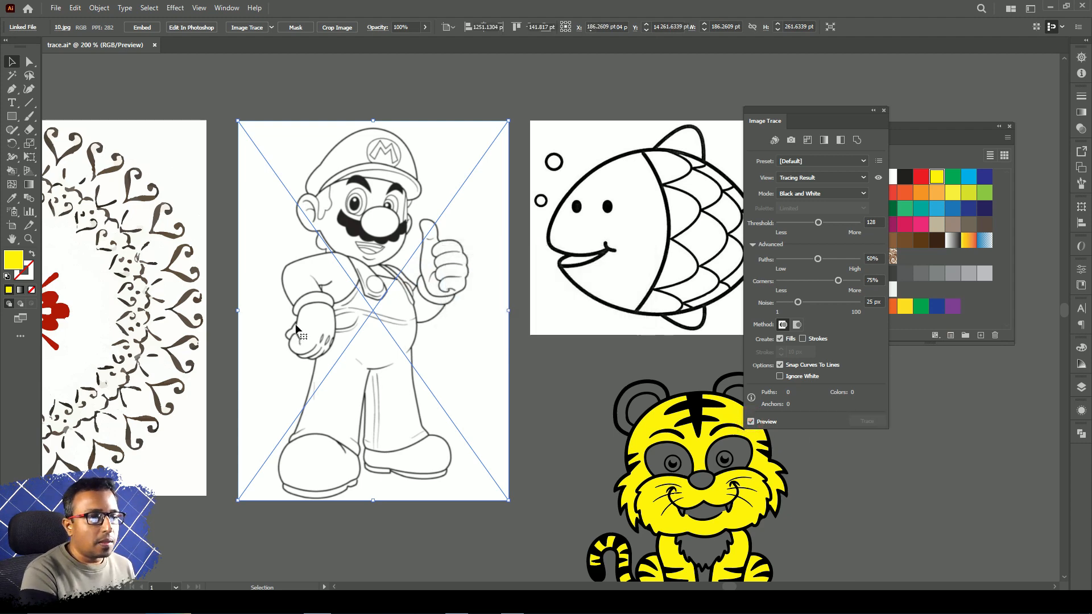
scroll(348, 273, up, 2)
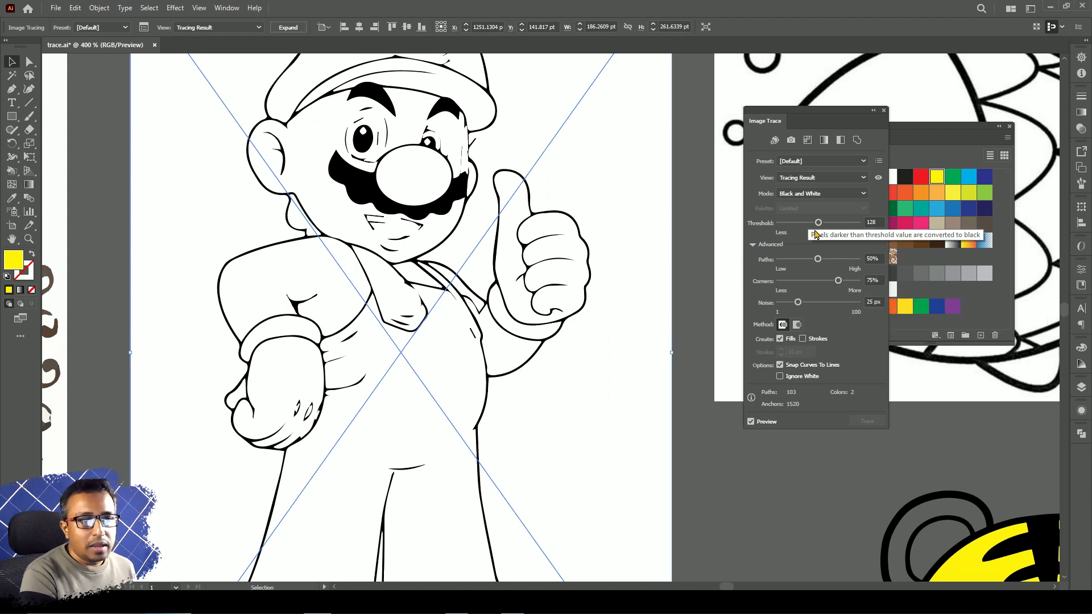
Raise the Mario tracing's threshold in stages through 159 and 172 to 189, and view the whole figure.
drag(818, 223, 828, 223)
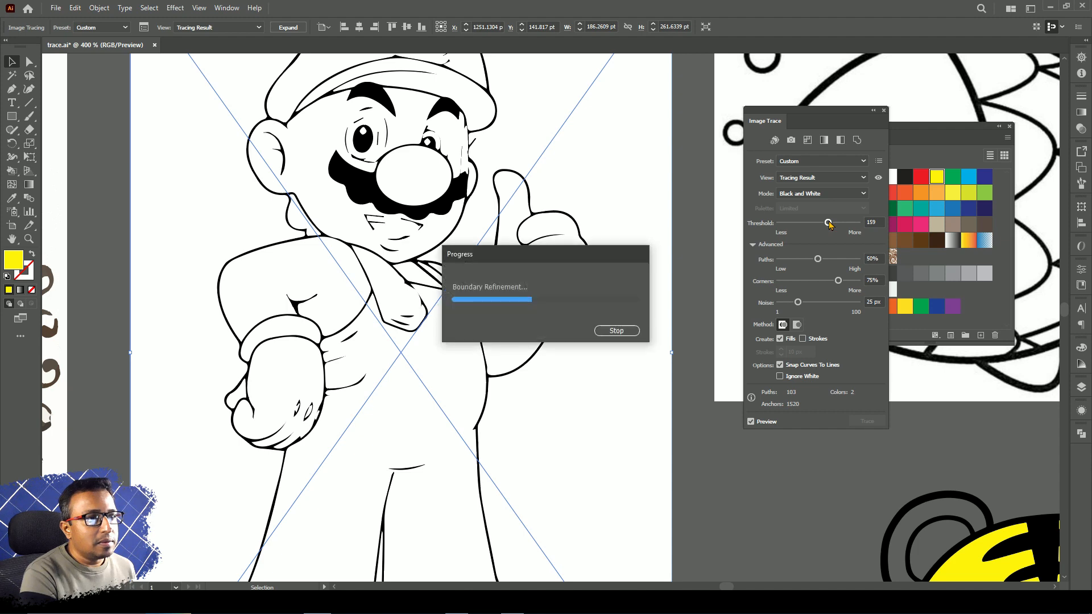
drag(829, 224, 833, 224)
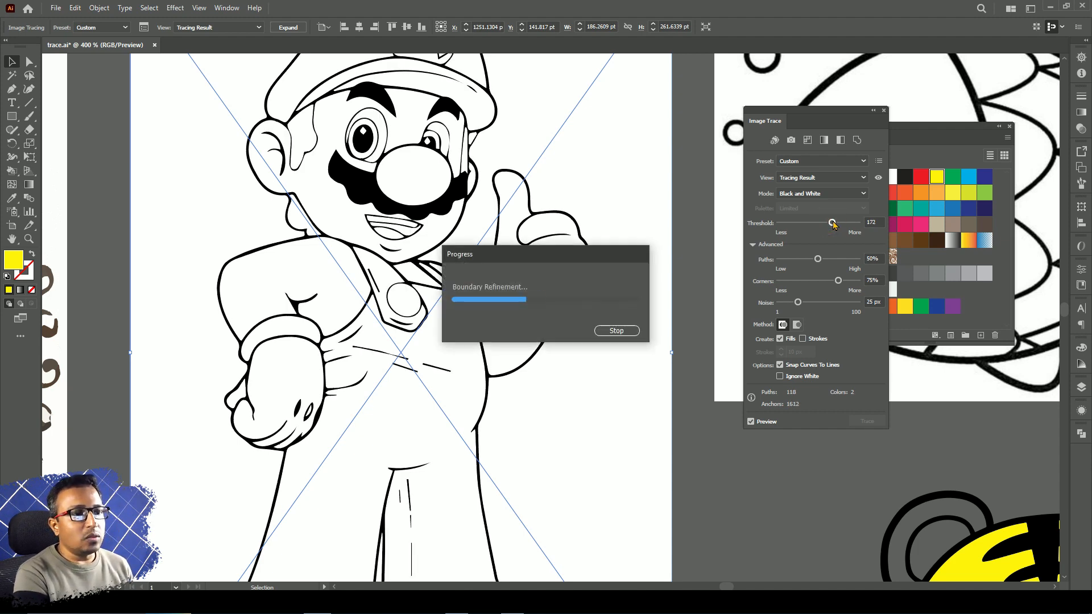
drag(833, 225, 840, 224)
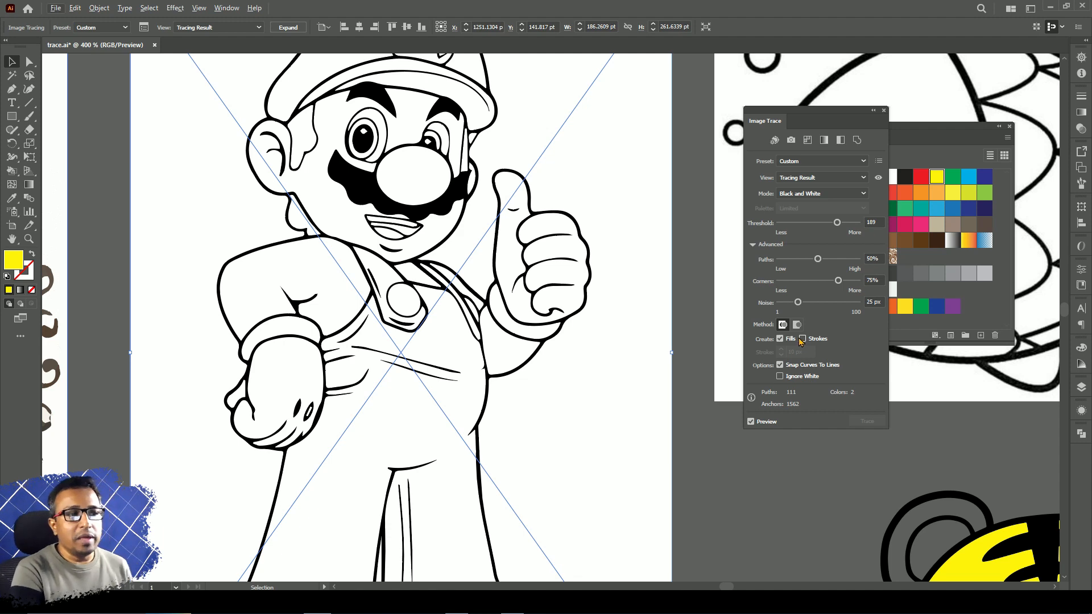
scroll(339, 326, down, 1)
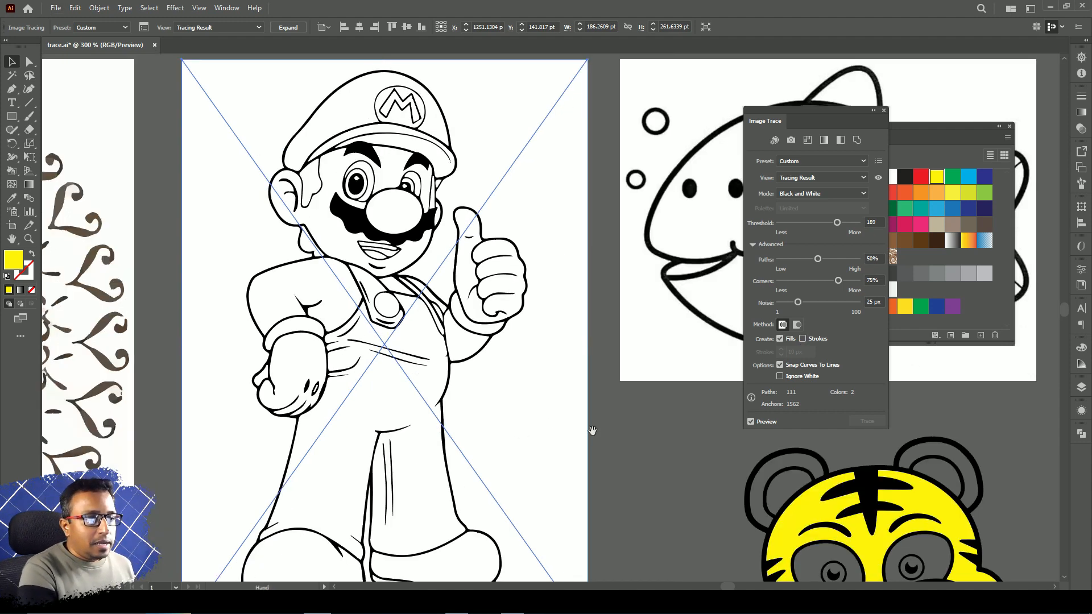
drag(592, 431, 279, 430)
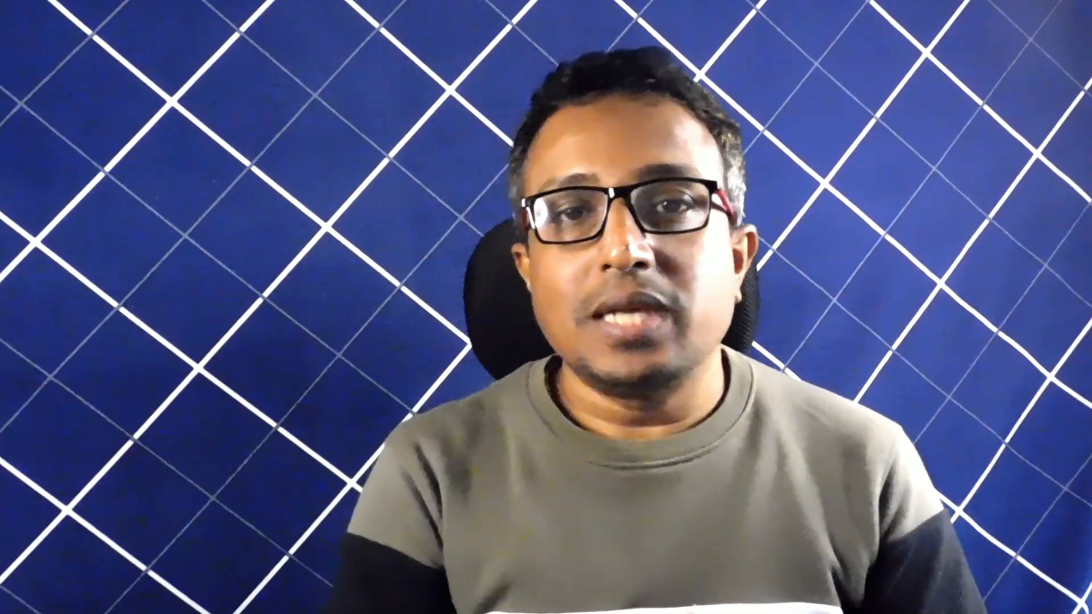